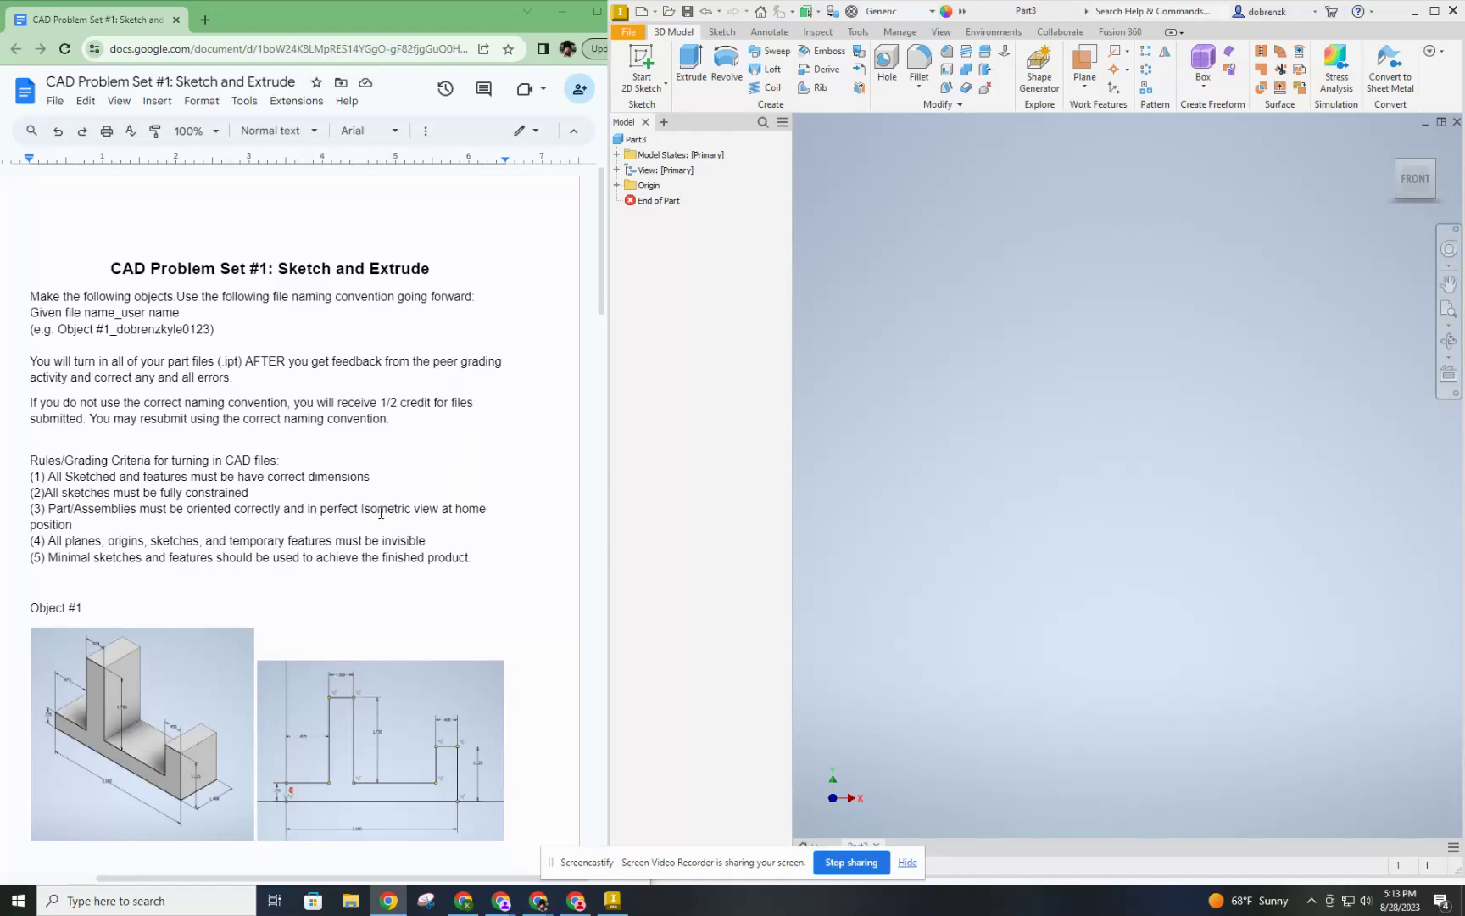
Find the Object #3 drawings in the problem set document and enlarge the page to 150%.
scroll(458, 306, down, 15)
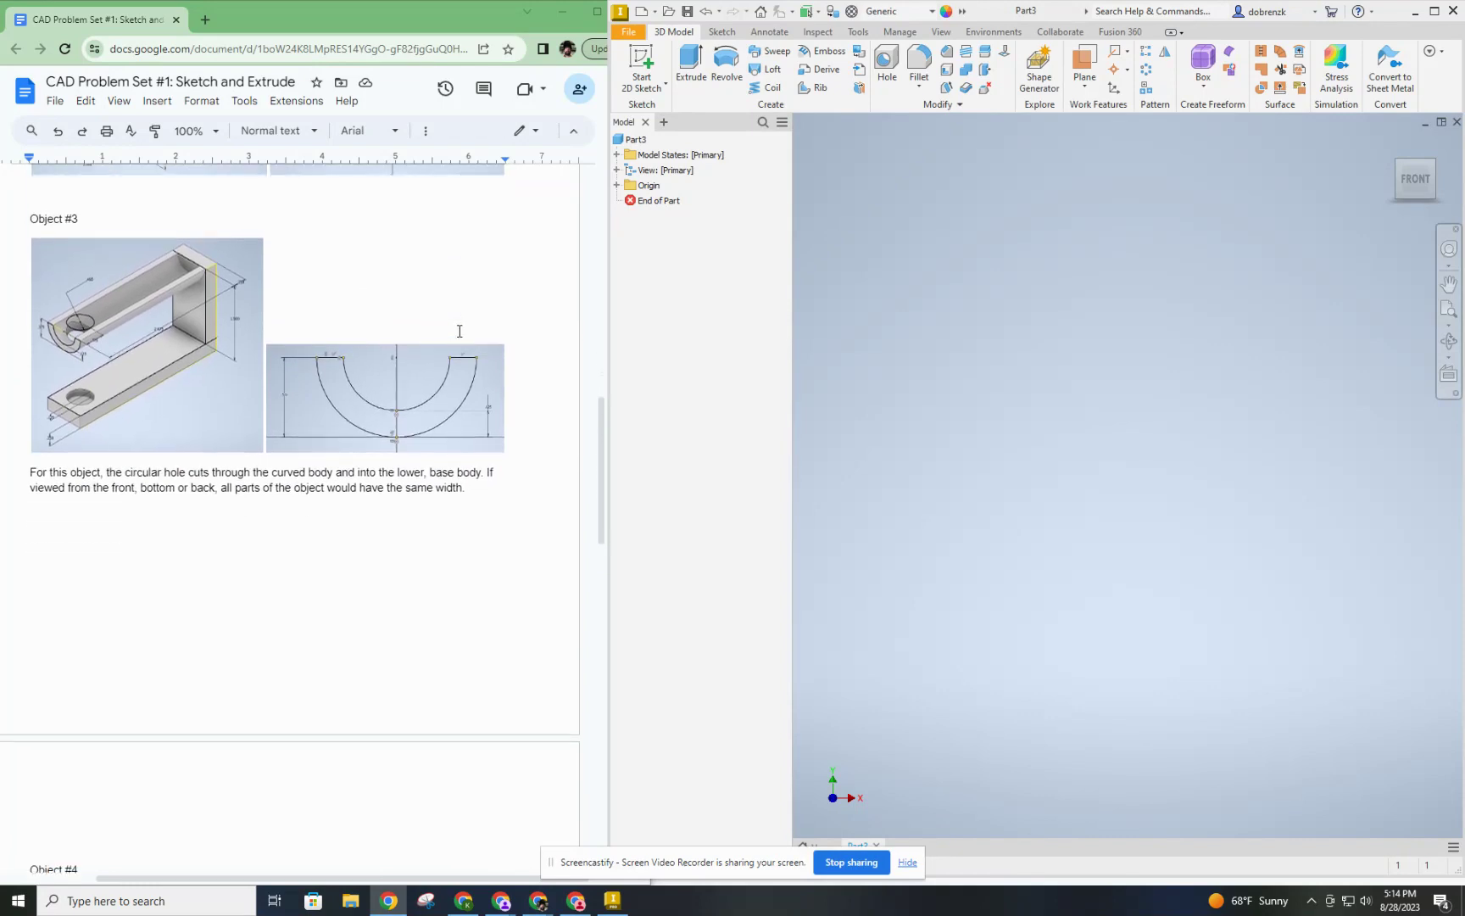
scroll(459, 330, up, 2)
scroll(458, 330, down, 3)
scroll(459, 331, down, 3)
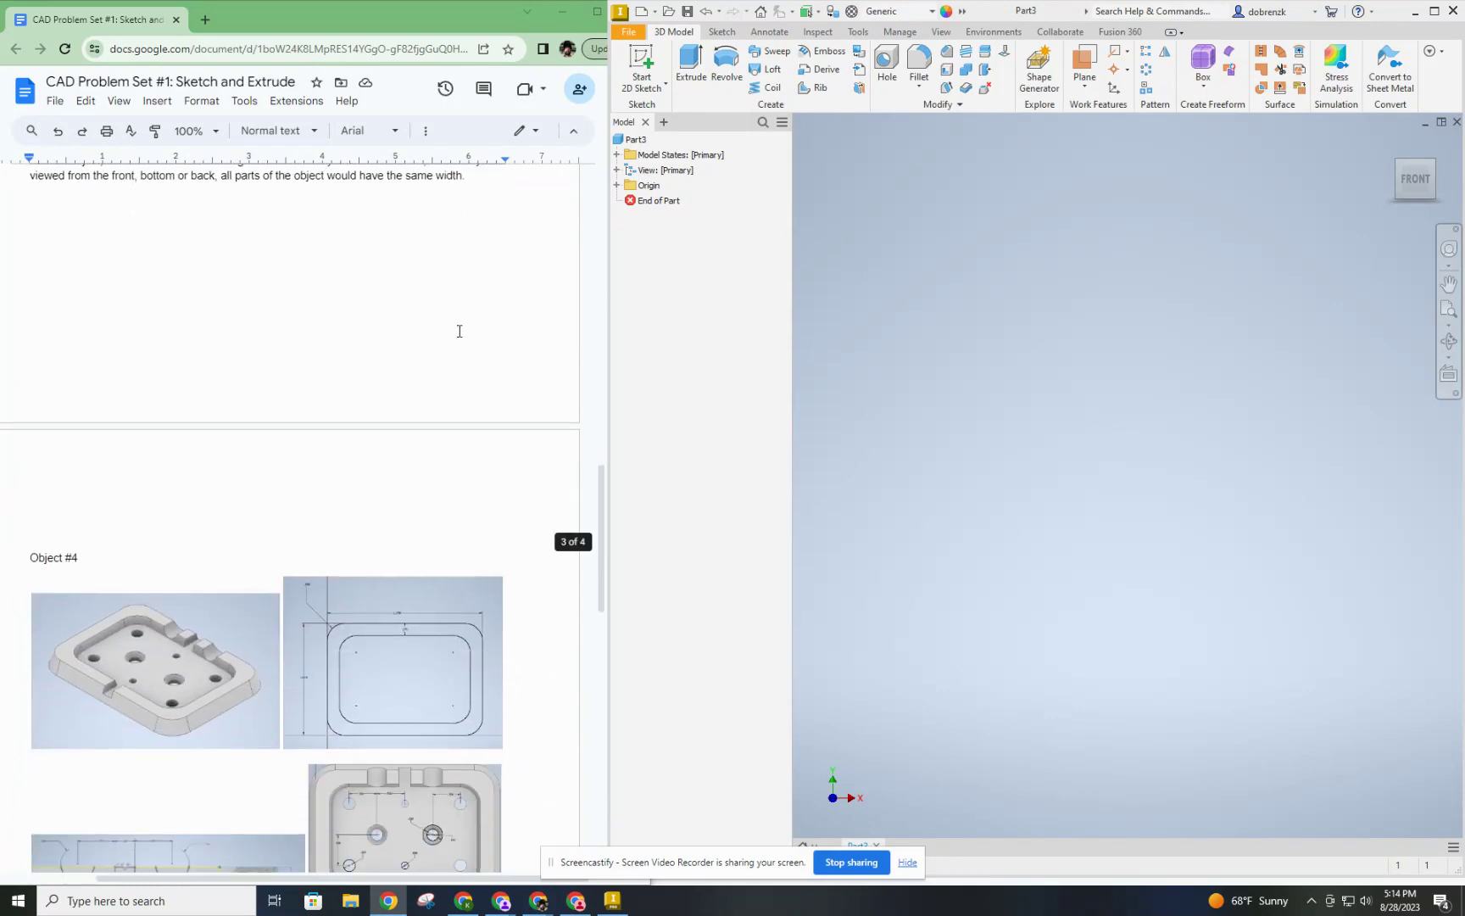
scroll(459, 331, up, 6)
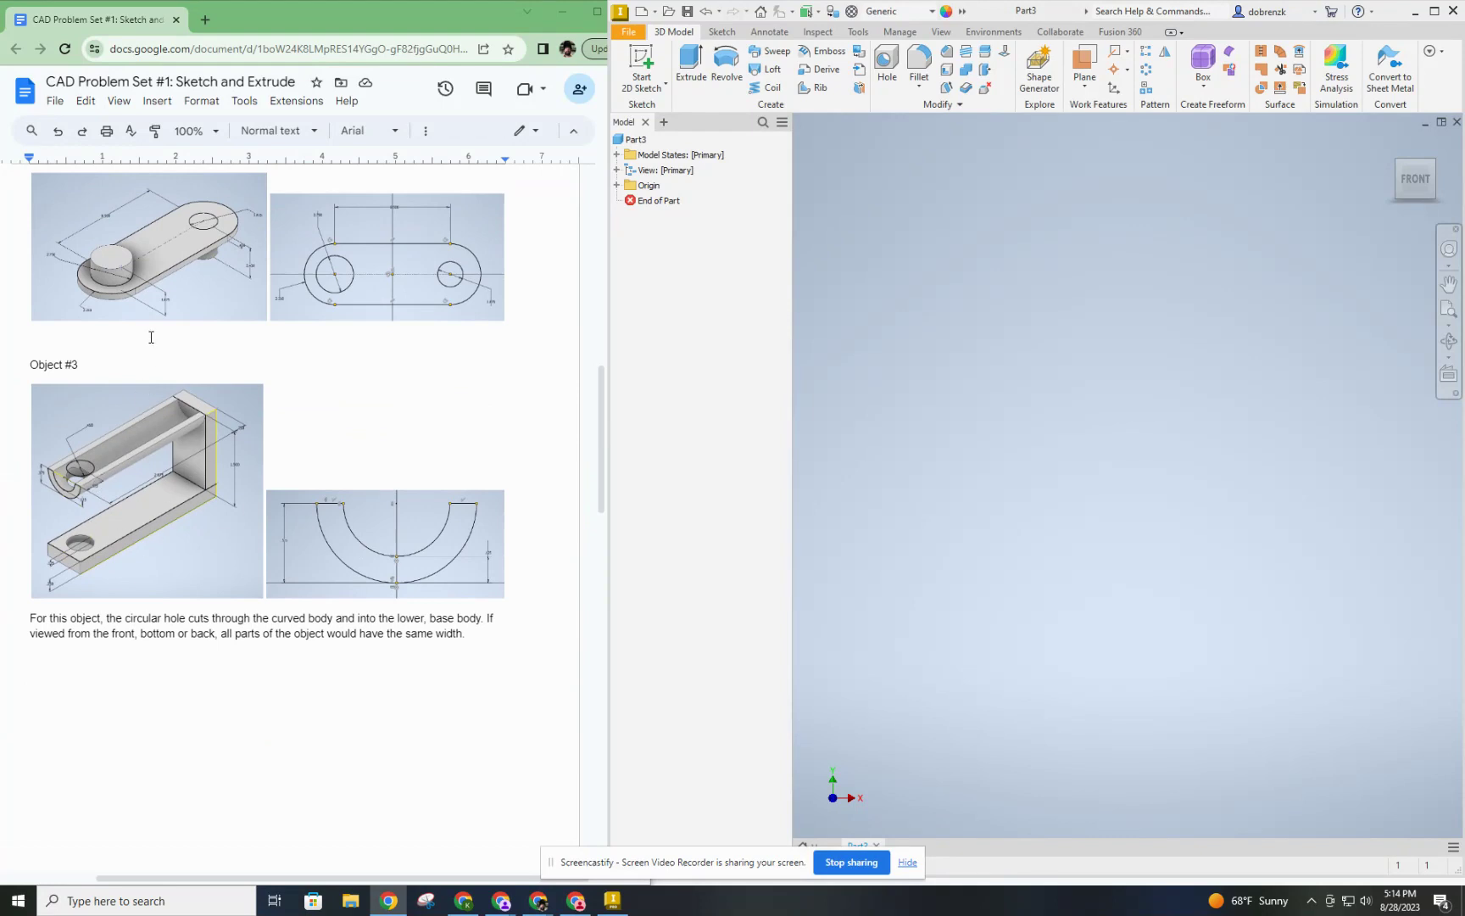
click(195, 130)
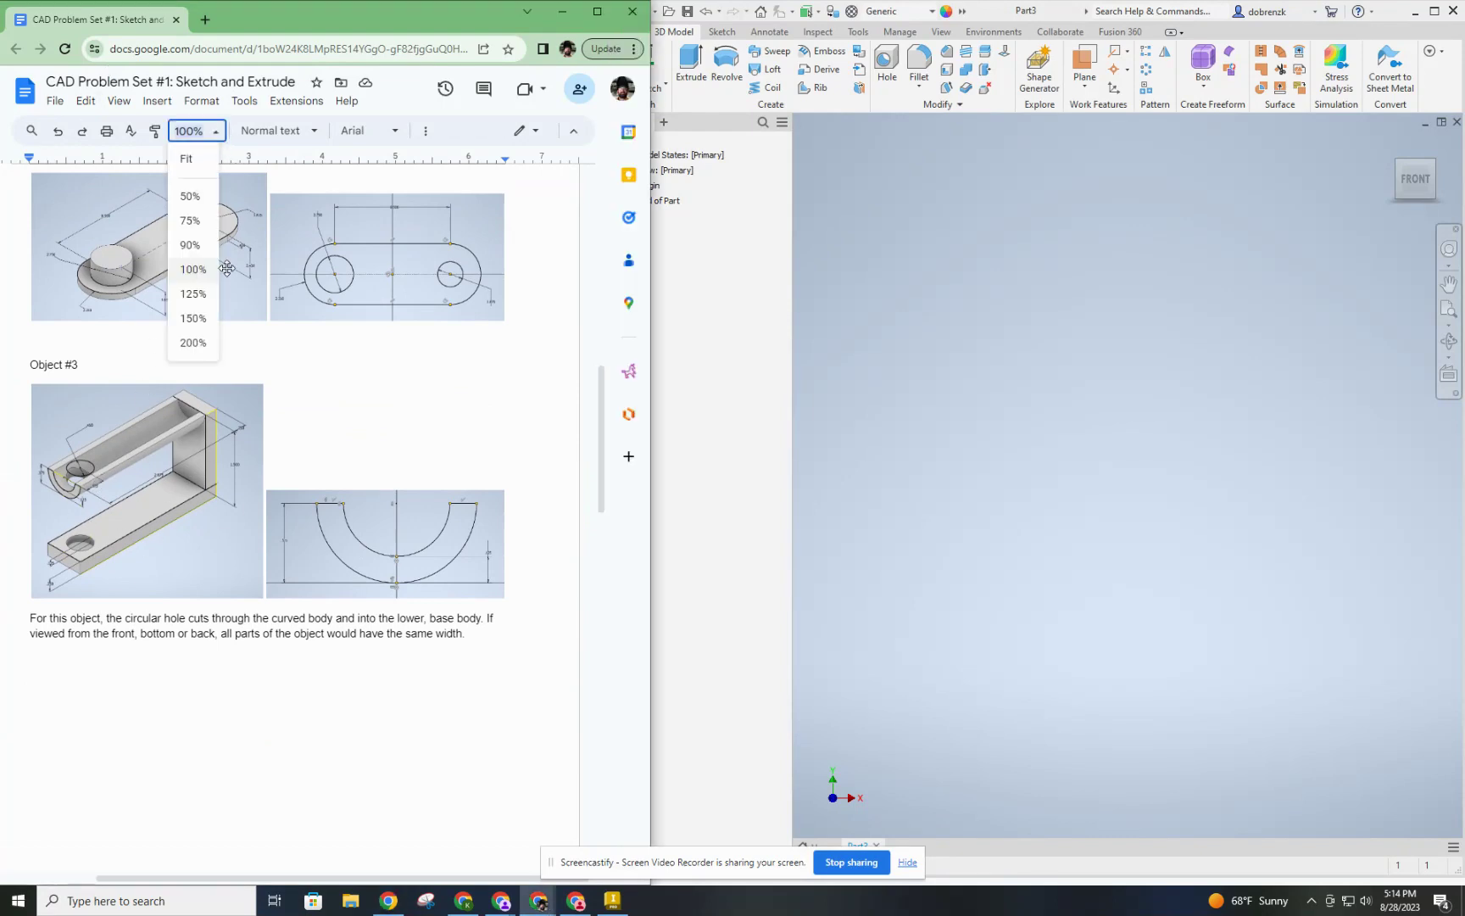
click(210, 332)
scroll(123, 508, down, 3)
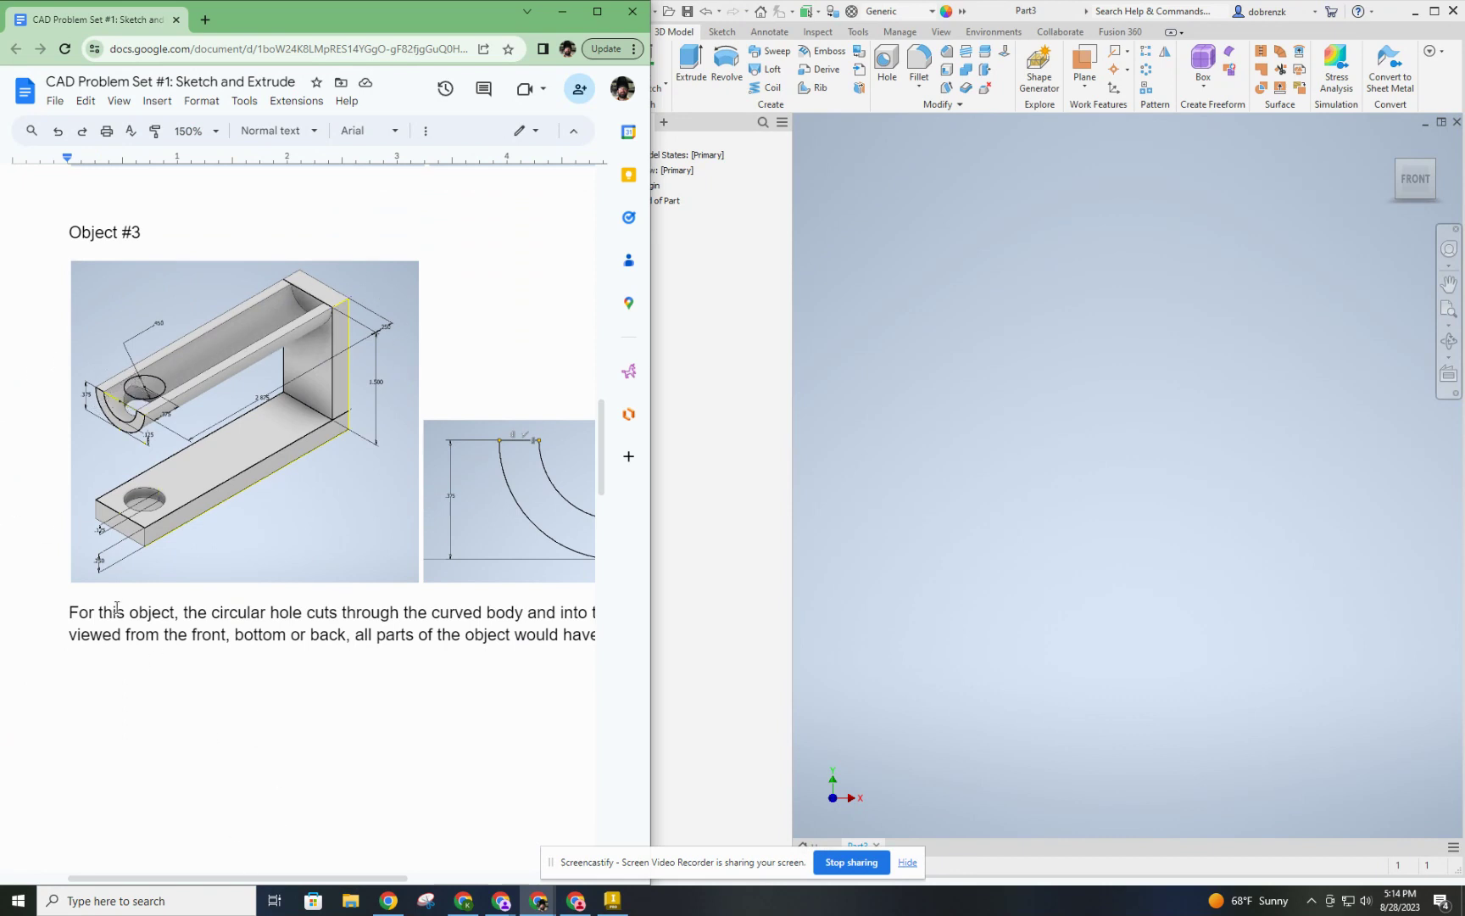
Examine the Object #3 drawings, enlarging the document to 200% to read the curved profile sketch's dimensions.
drag(167, 886, 187, 886)
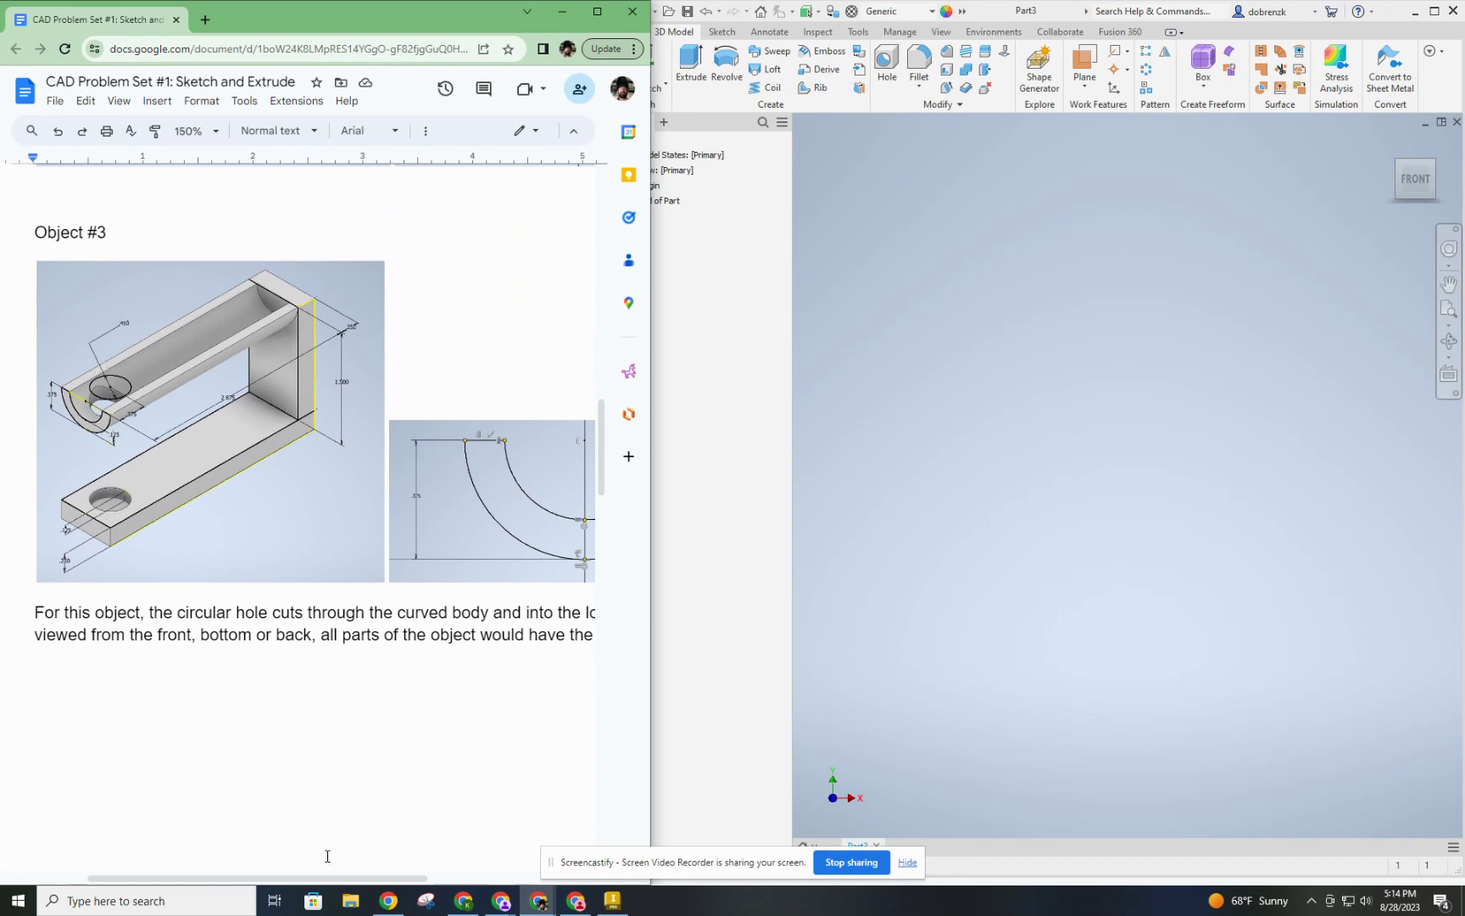
mouse_move(340, 878)
mouse_down()
mouse_move(428, 874)
mouse_move(320, 859)
mouse_up()
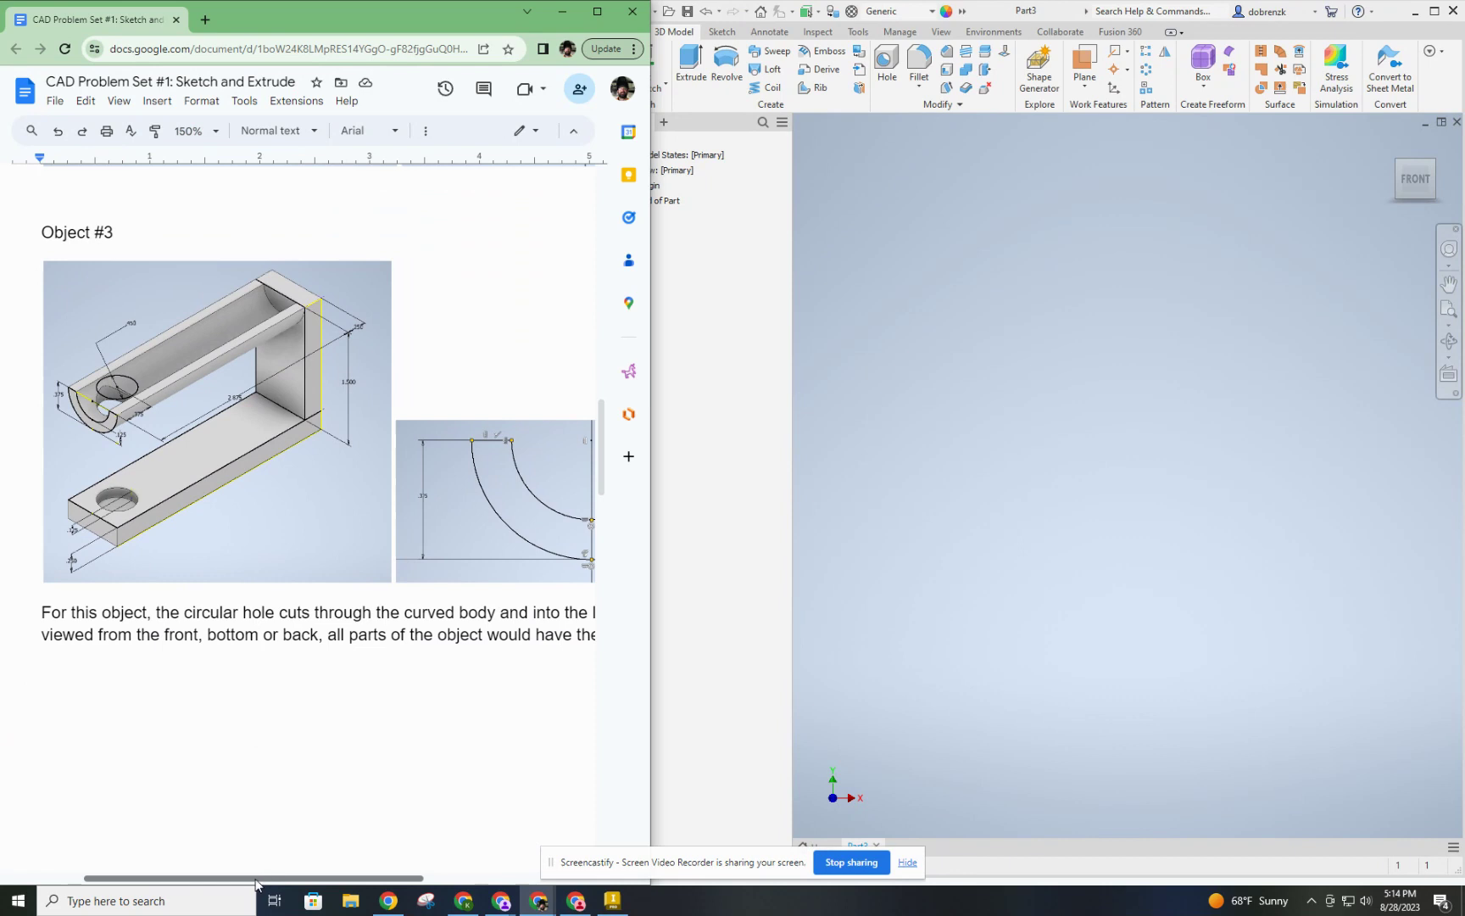
mouse_move(256, 878)
mouse_down()
mouse_move(389, 878)
mouse_move(257, 874)
mouse_up()
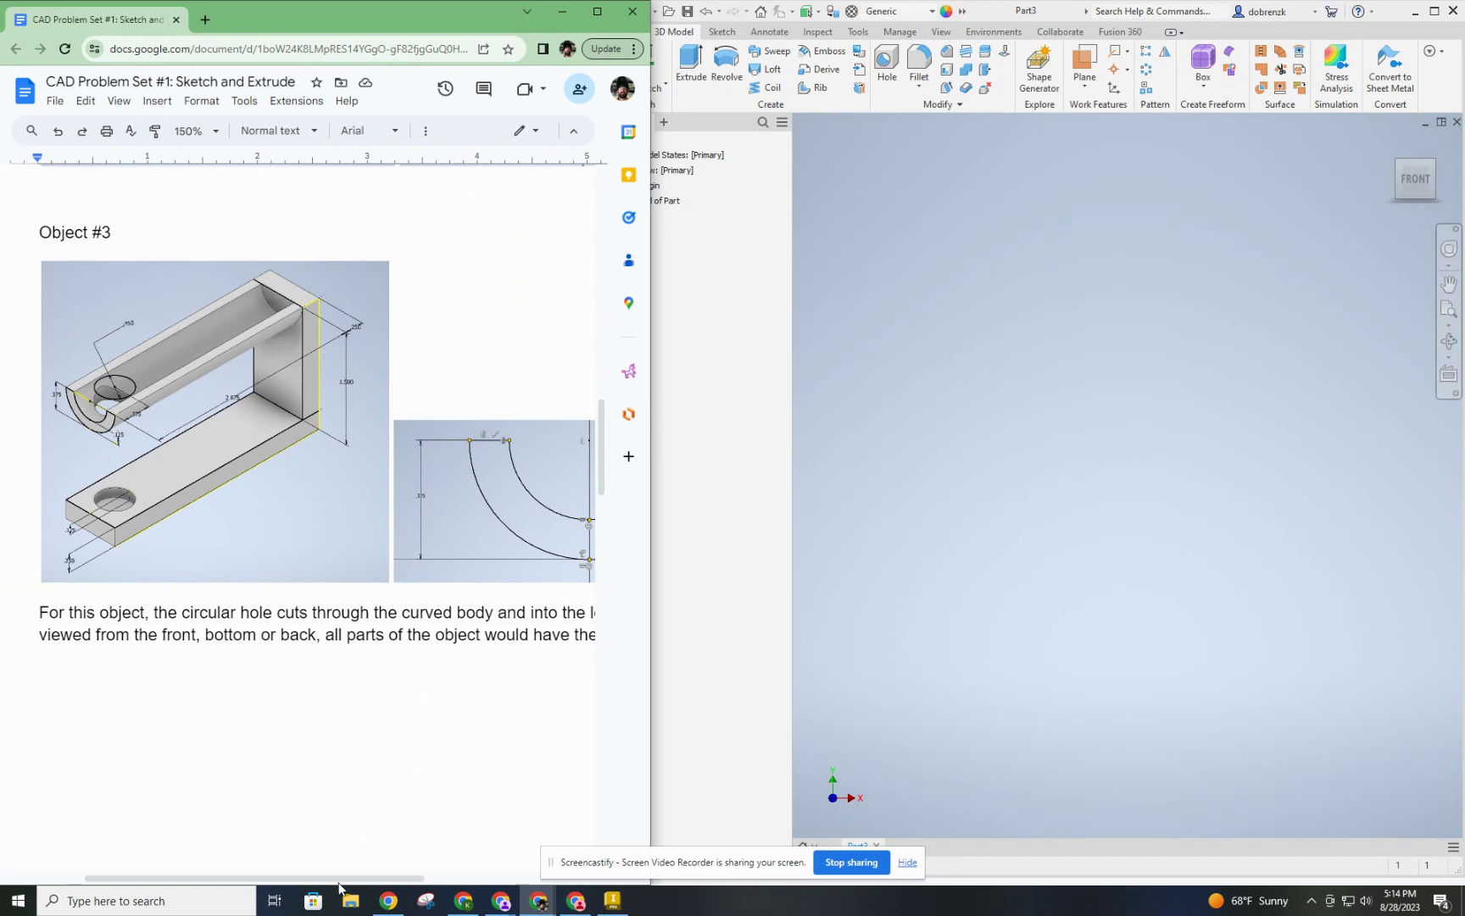
mouse_move(339, 878)
mouse_down()
mouse_move(454, 873)
mouse_move(344, 859)
mouse_up()
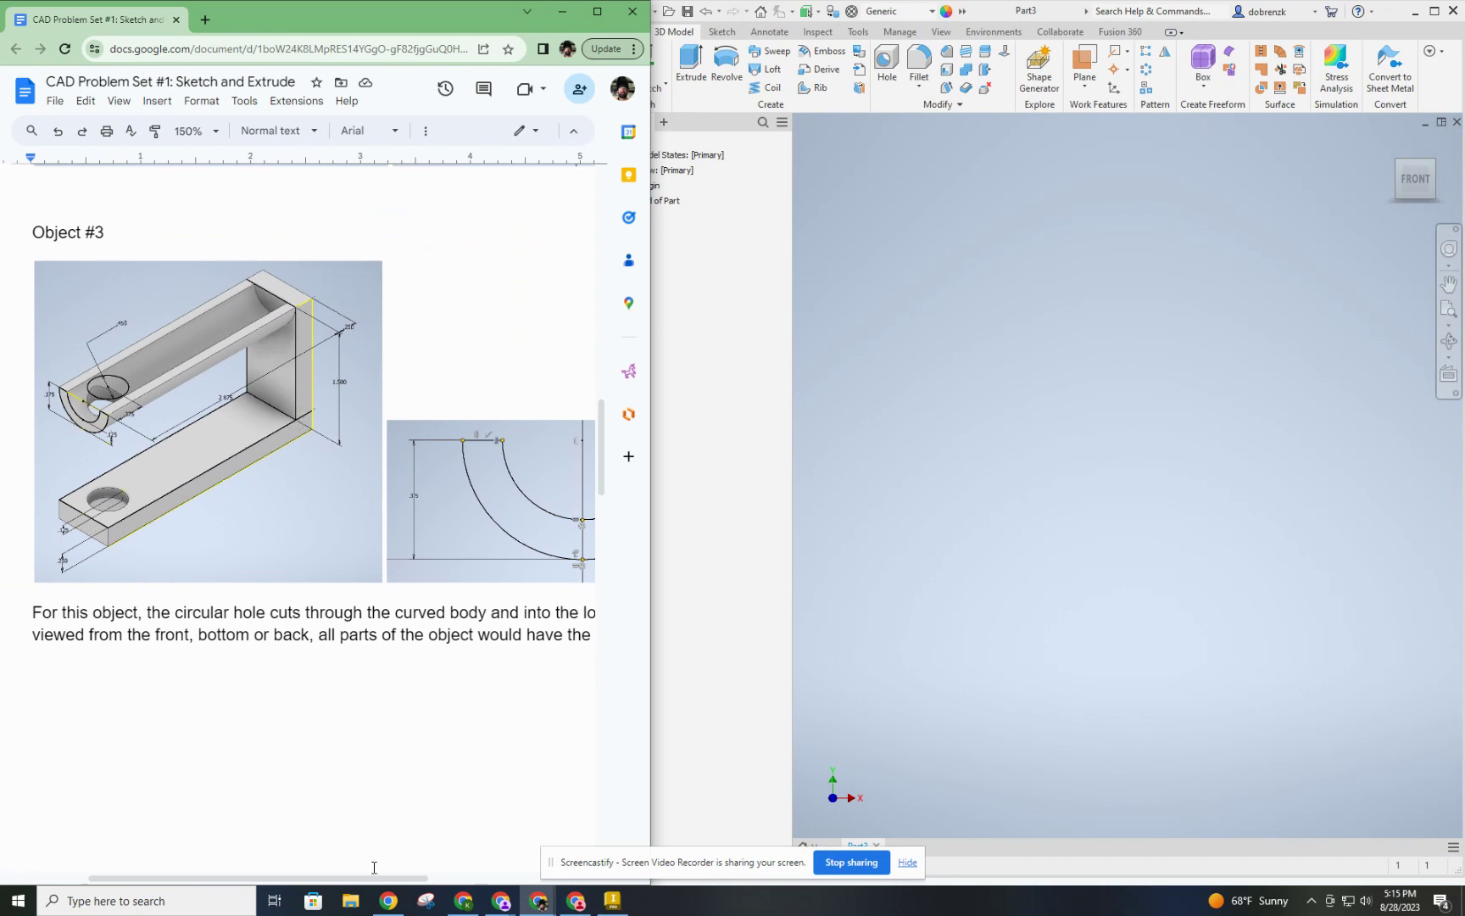
drag(373, 878, 533, 882)
click(214, 131)
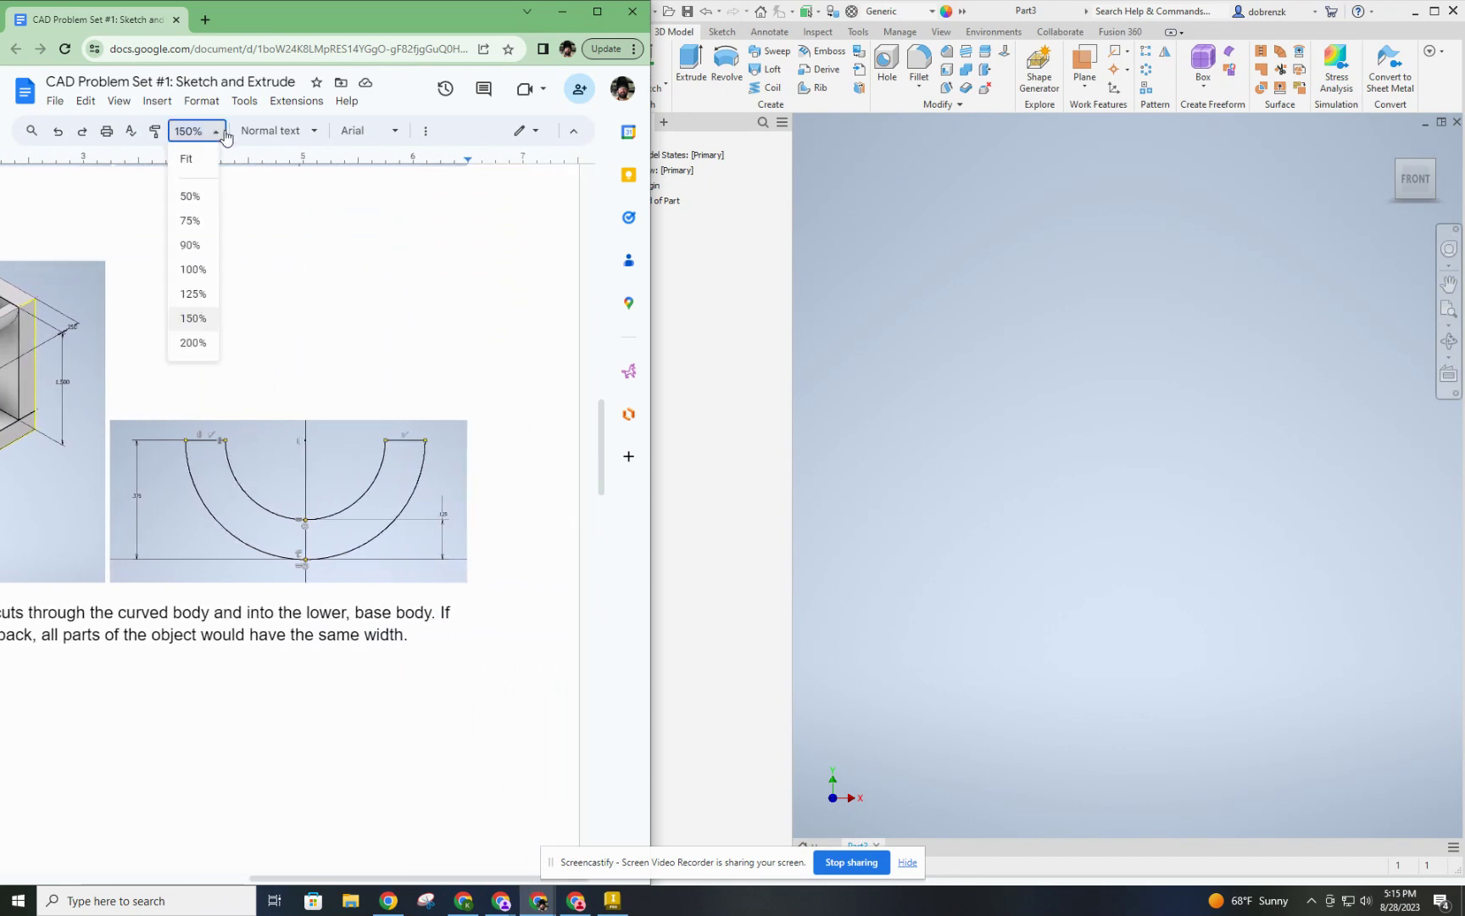
click(197, 343)
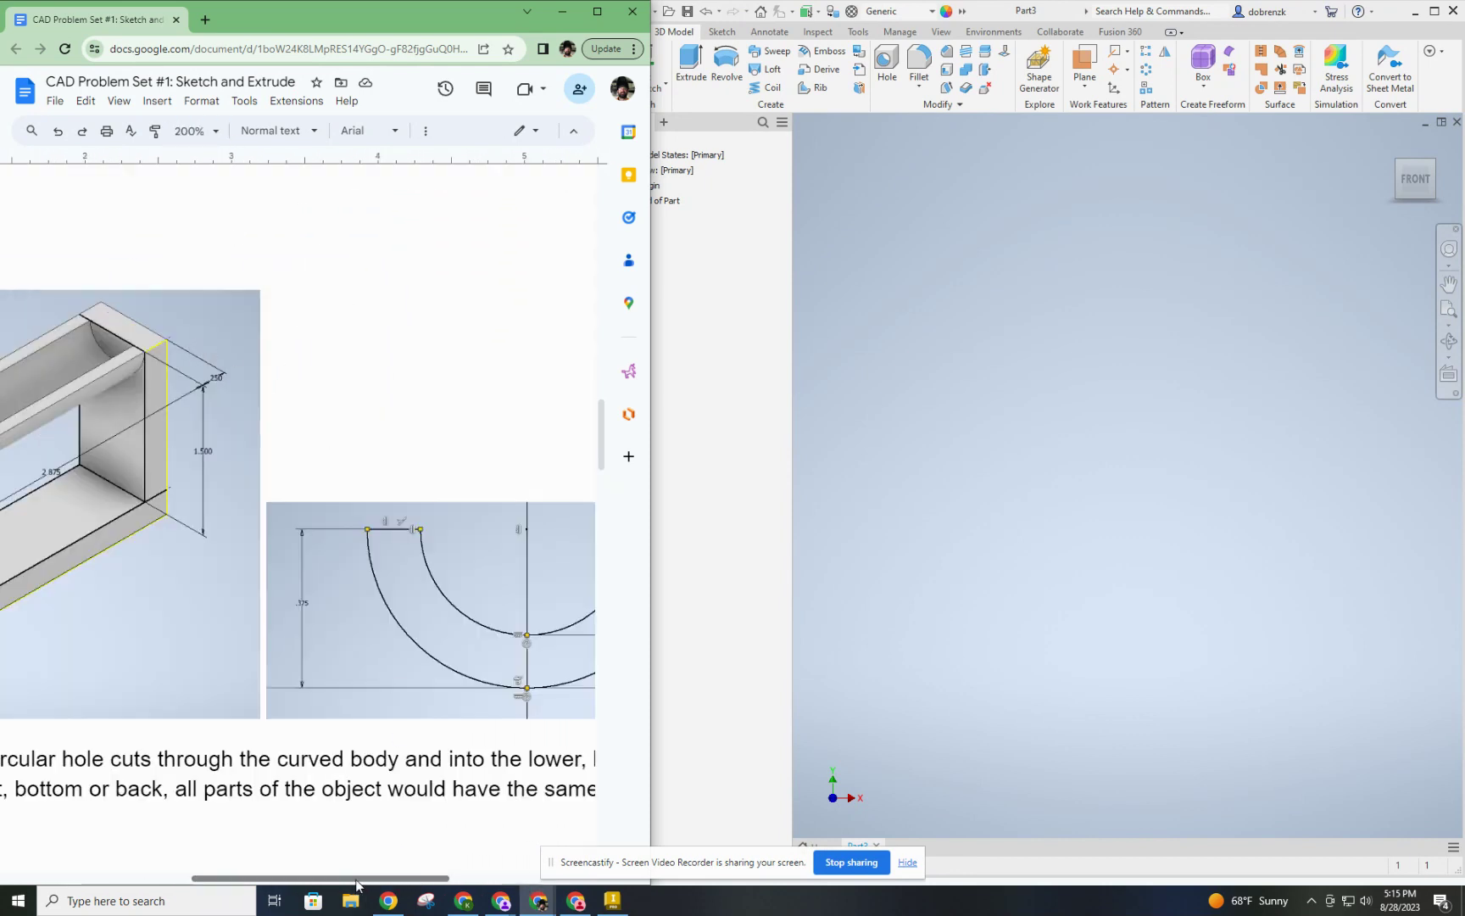
drag(361, 882, 456, 880)
scroll(299, 378, down, 1)
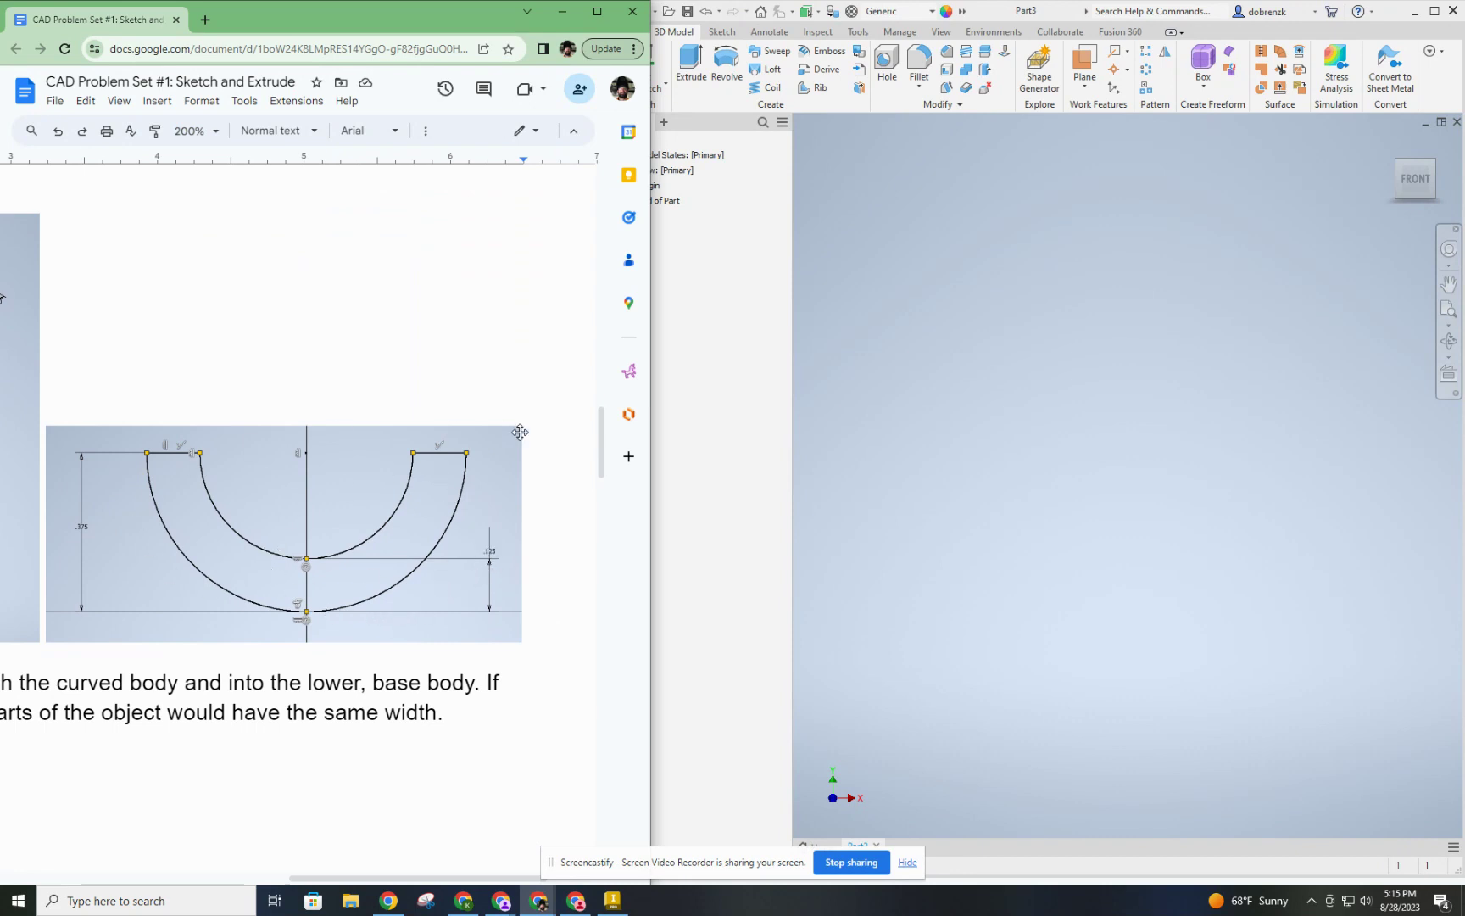
Switch to Inventor and start a new 2D sketch on the front XY plane.
click(836, 181)
click(642, 66)
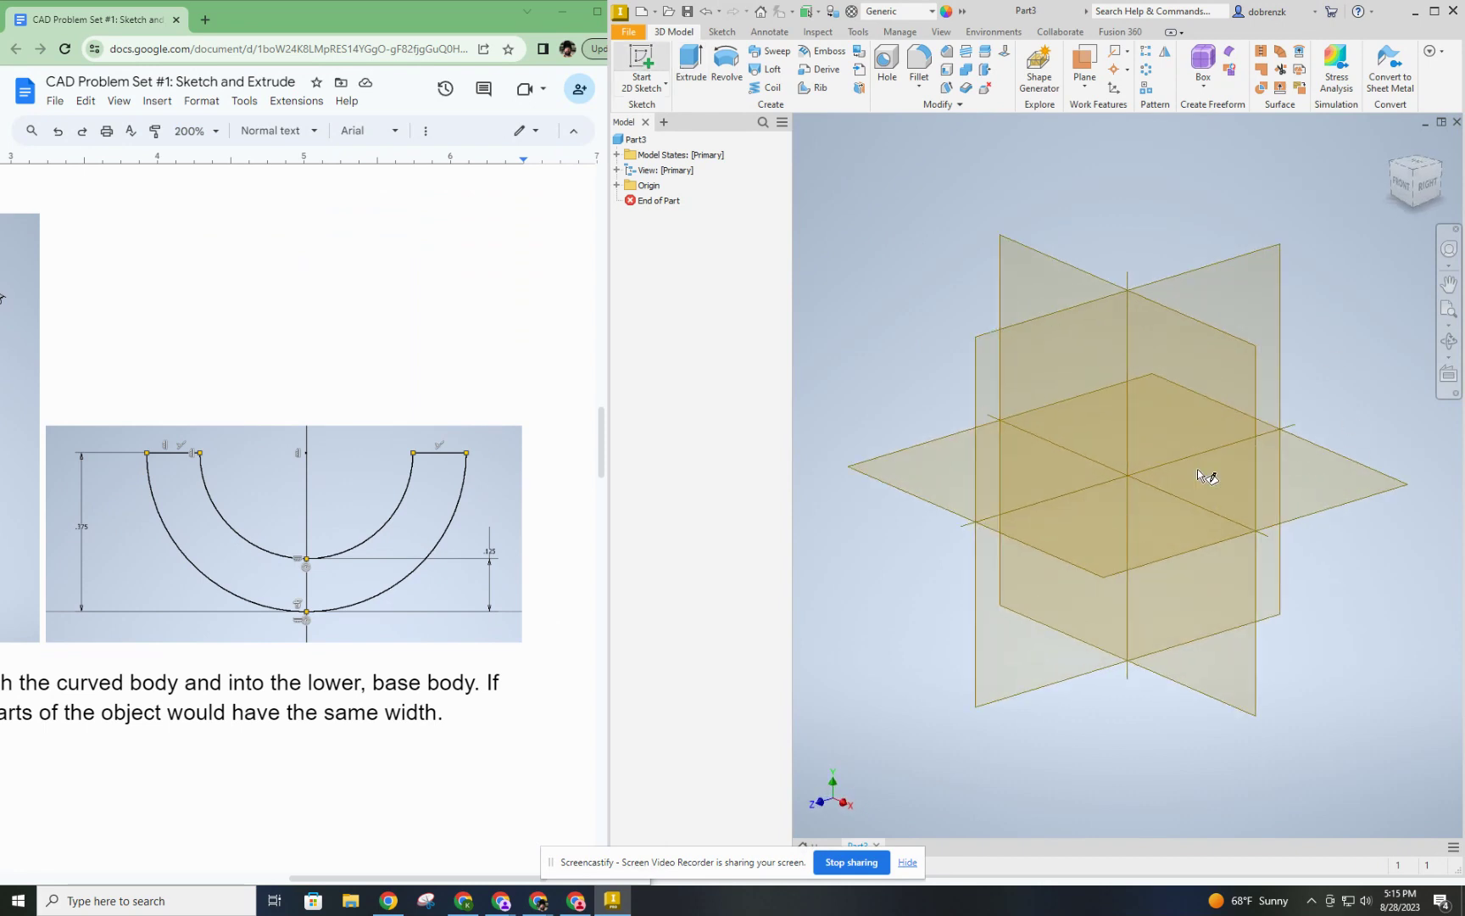
click(1209, 453)
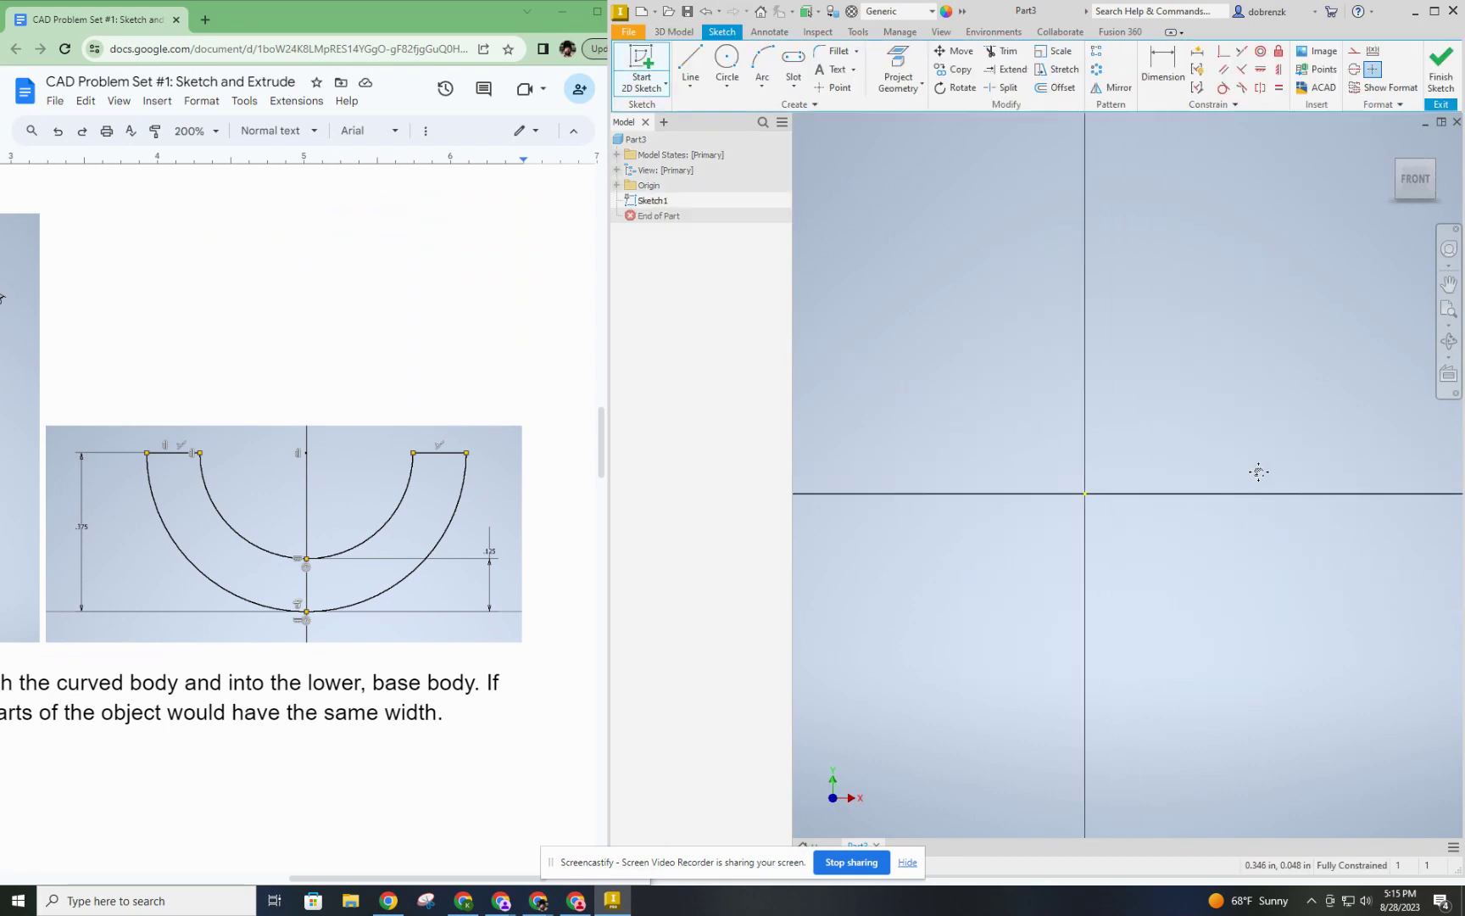
Sketch two nested downward-bulging arcs with level ends about 0.3 in above the origin, the outer arc passing through the origin.
click(762, 68)
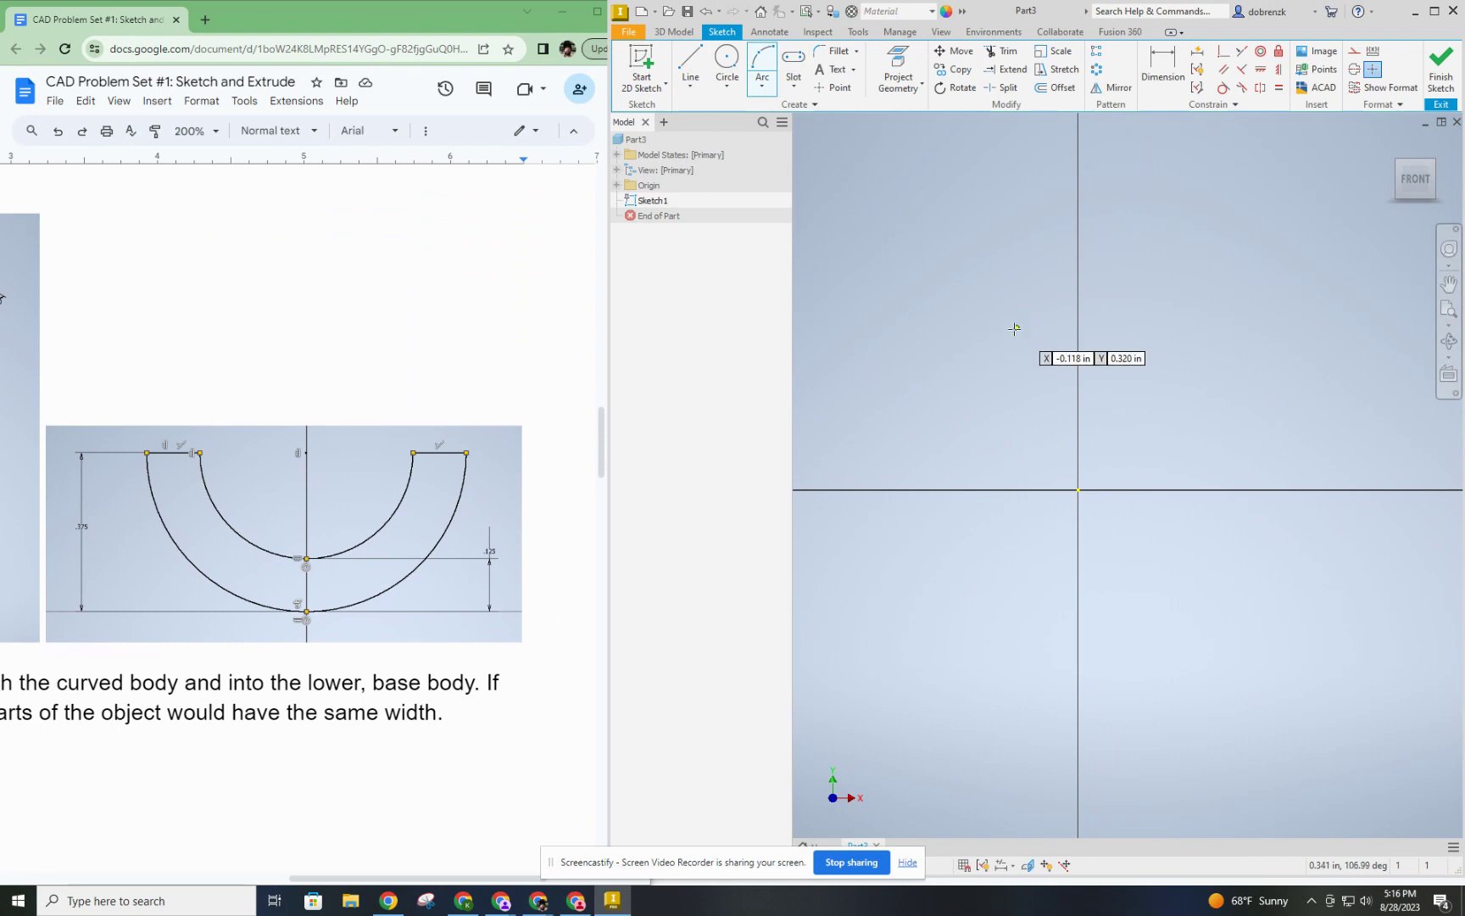
click(928, 340)
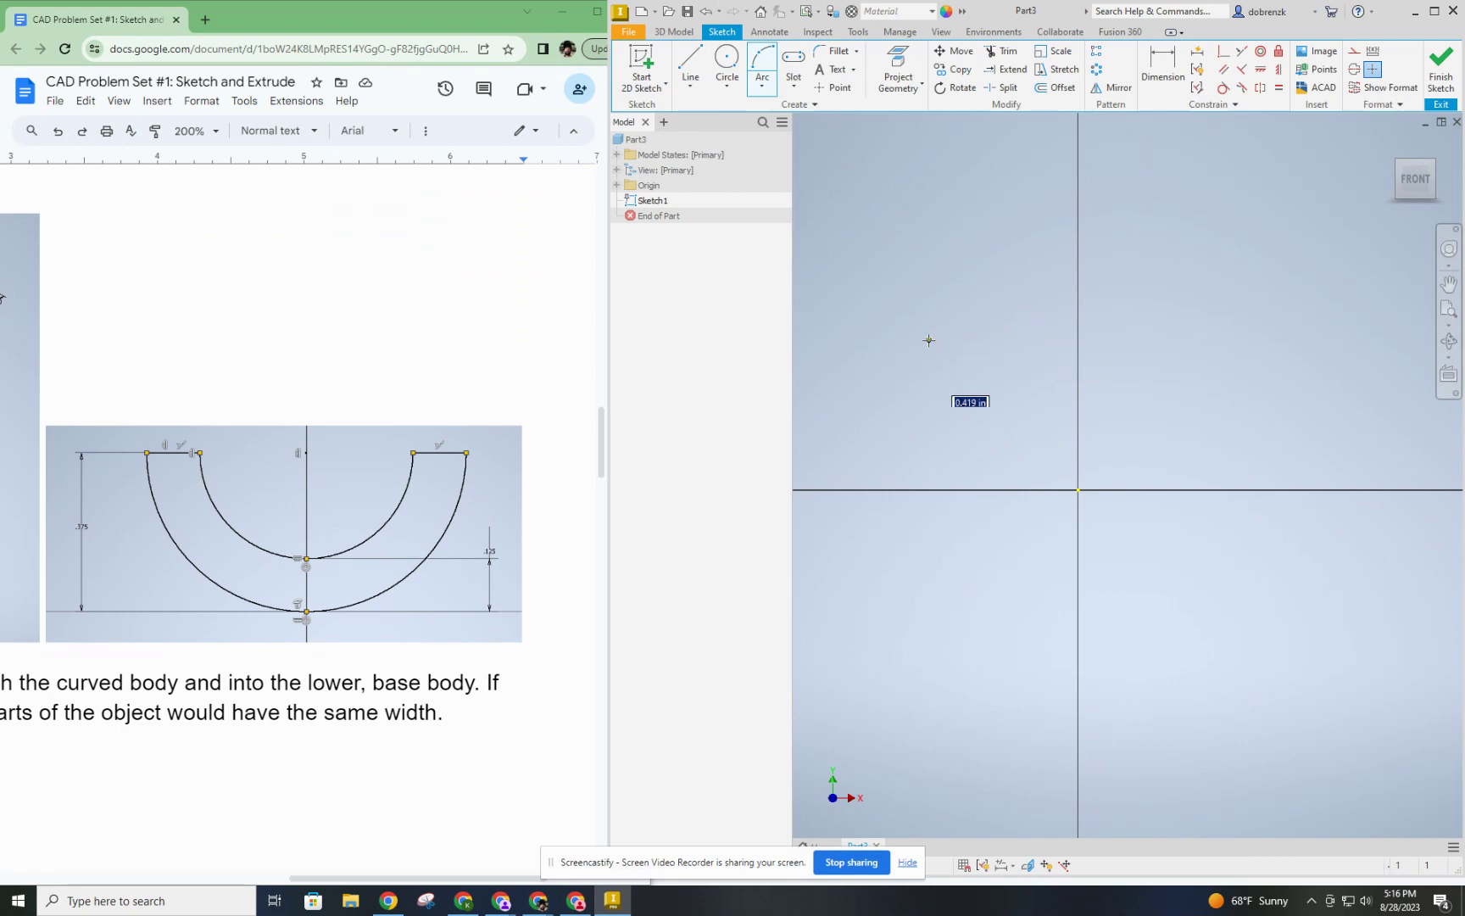
click(1217, 339)
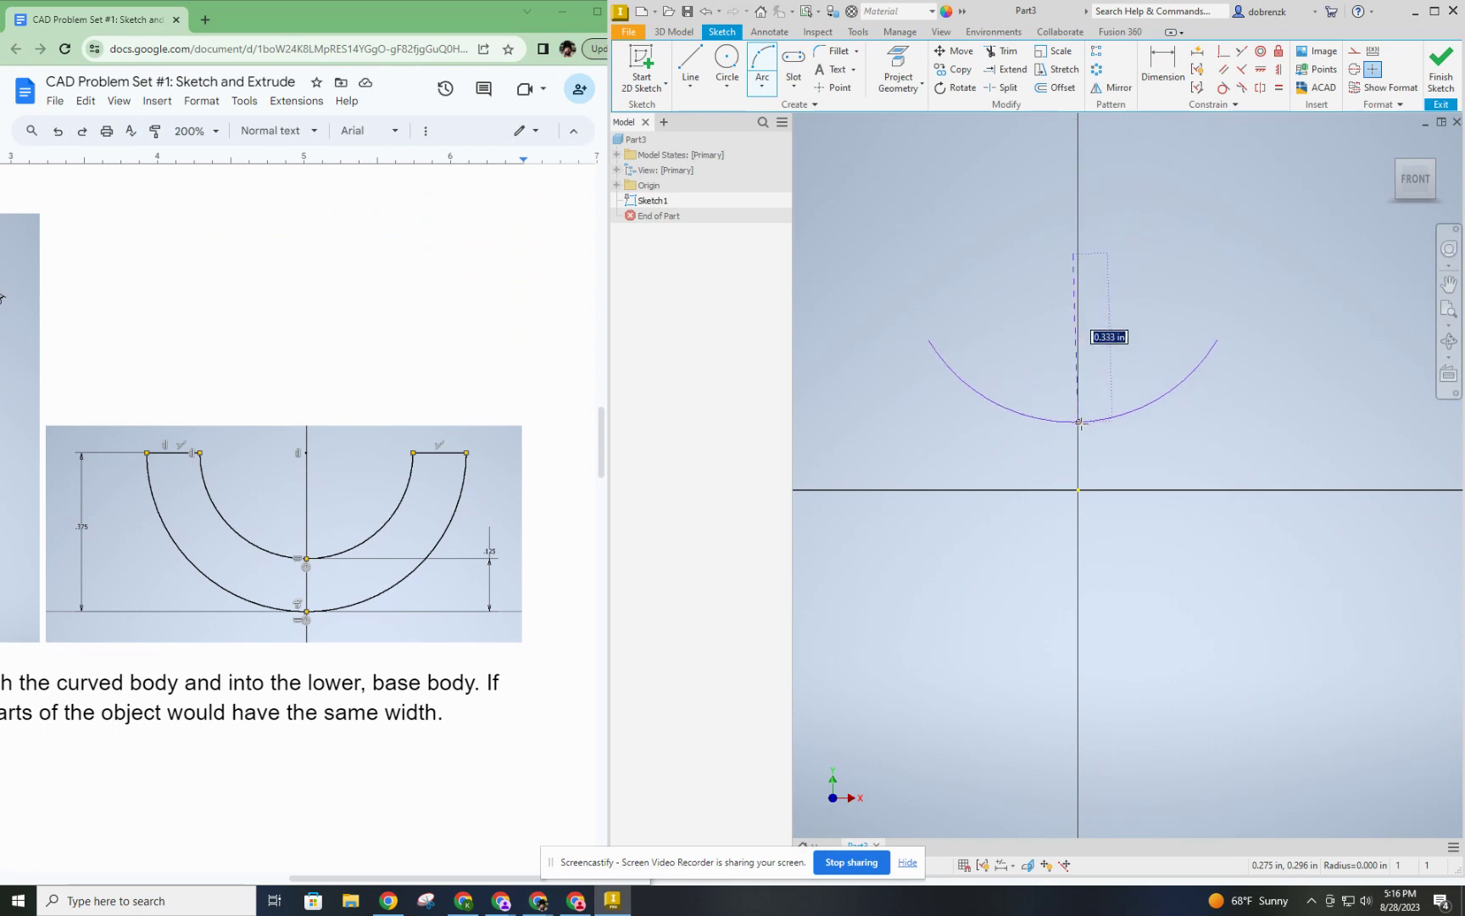
click(1077, 450)
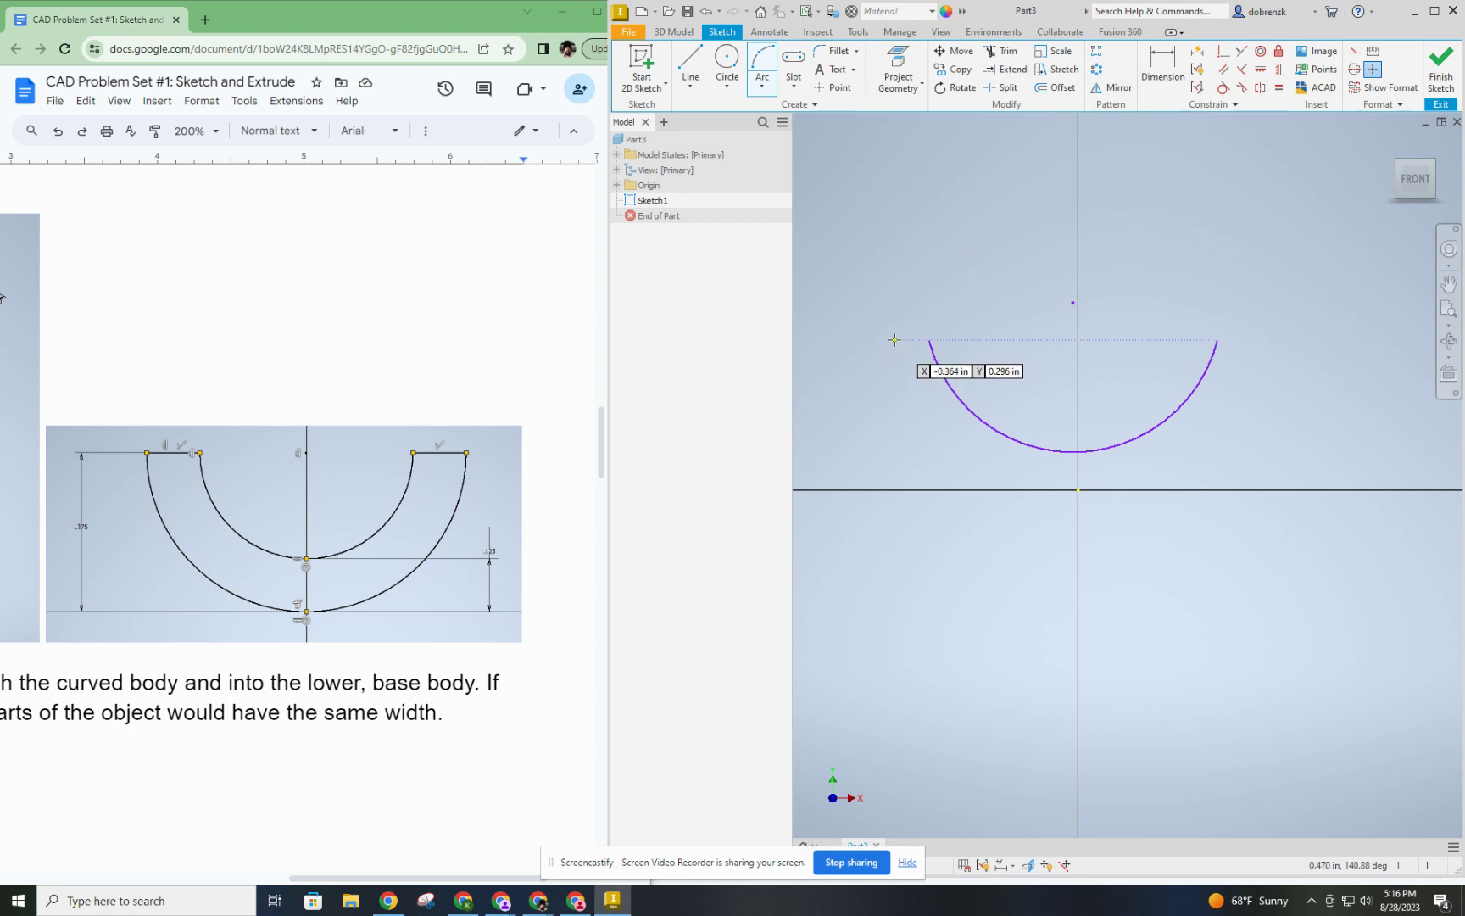
click(894, 340)
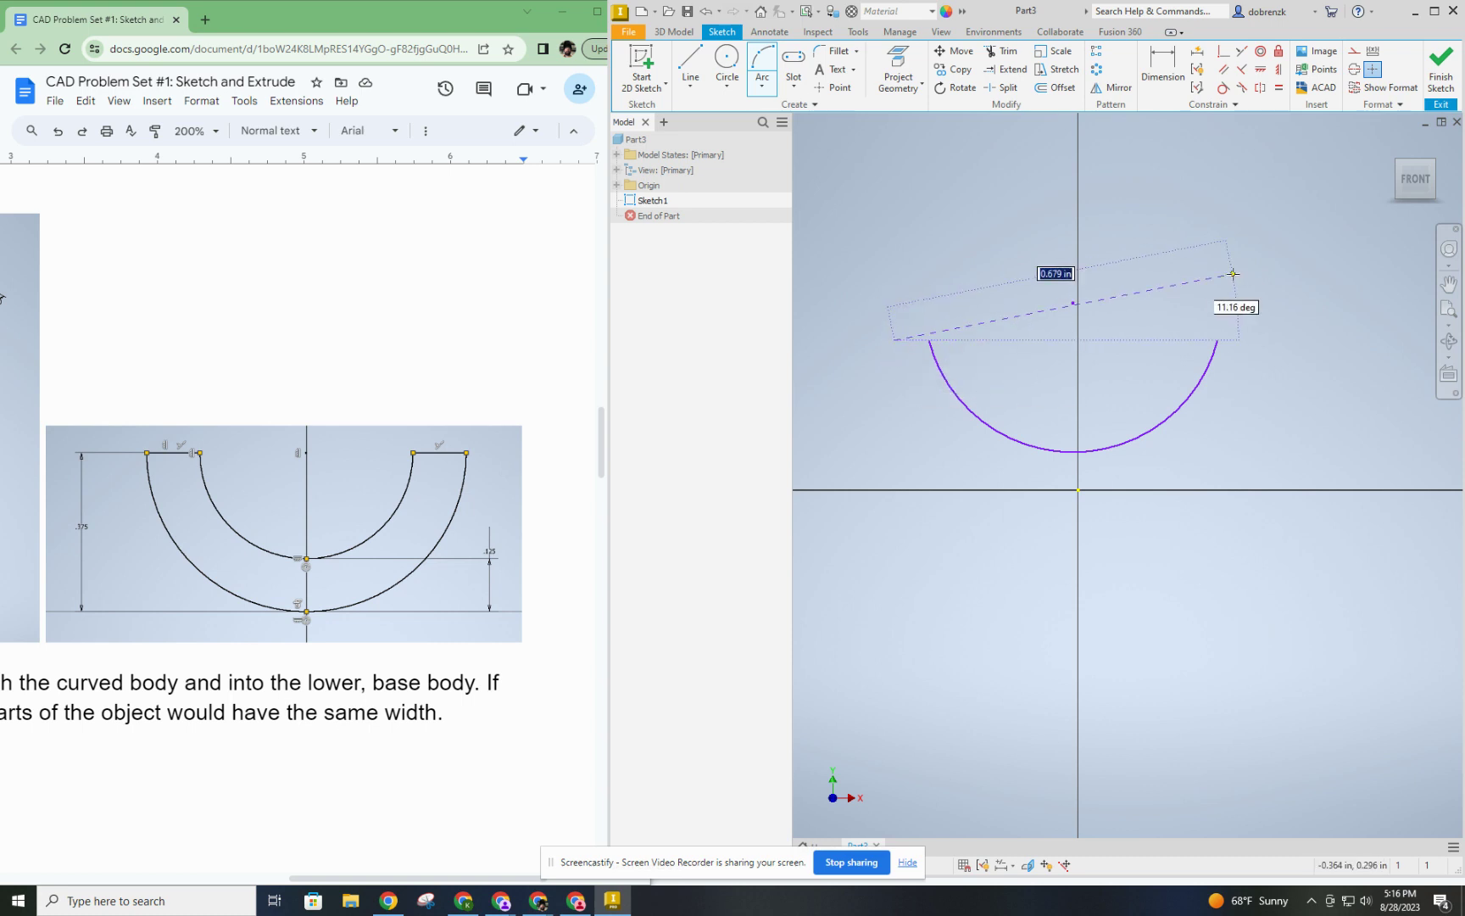
click(1261, 340)
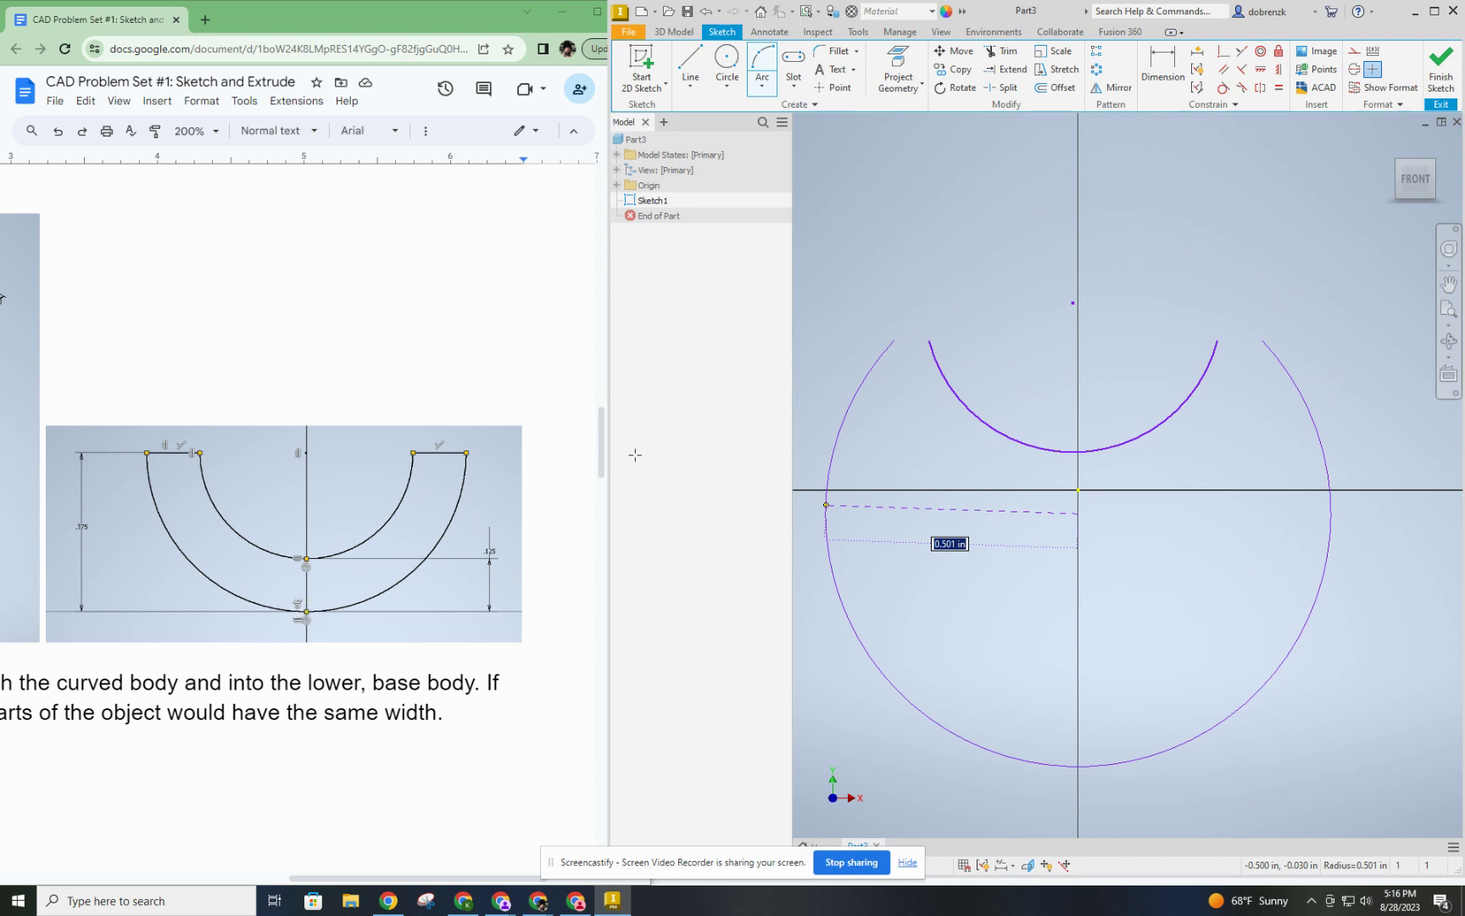
click(1078, 490)
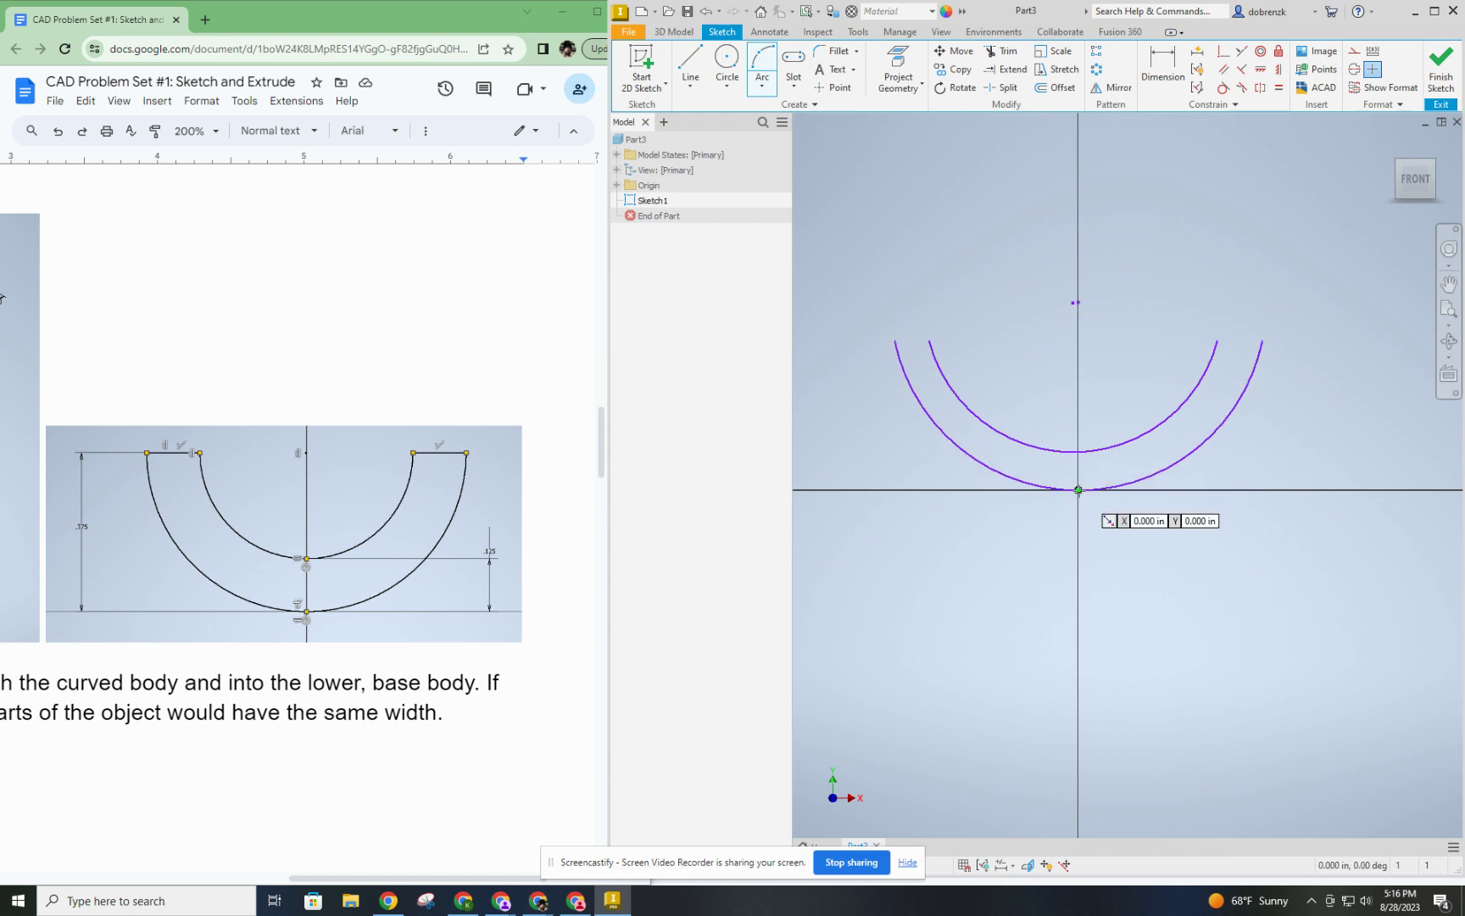
Close the U-shaped profile by joining the inner and outer arc ends with a short horizontal line on each side.
click(688, 63)
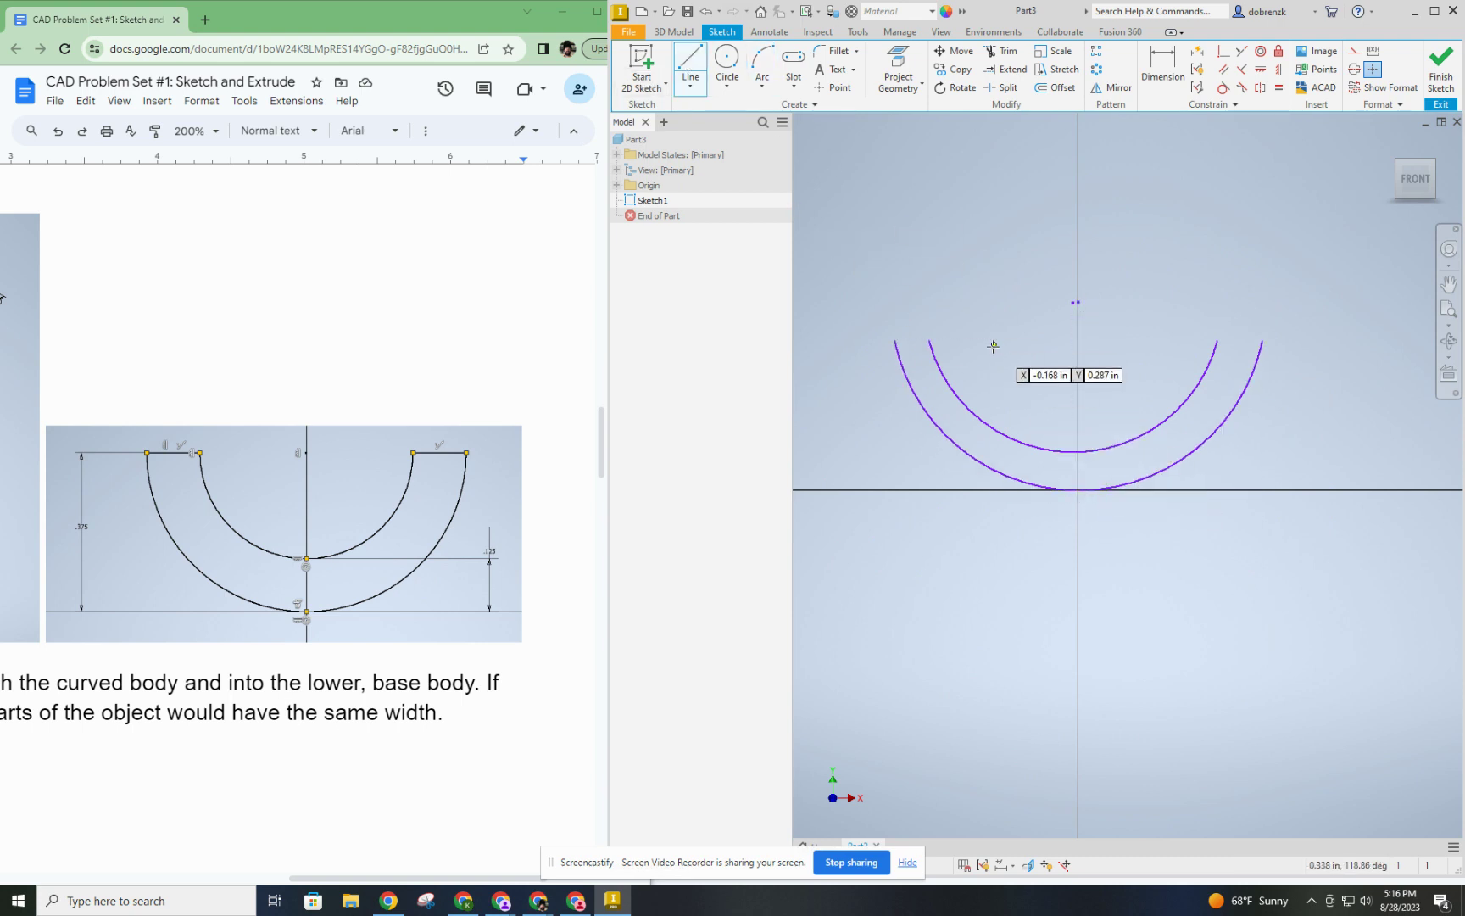
click(895, 339)
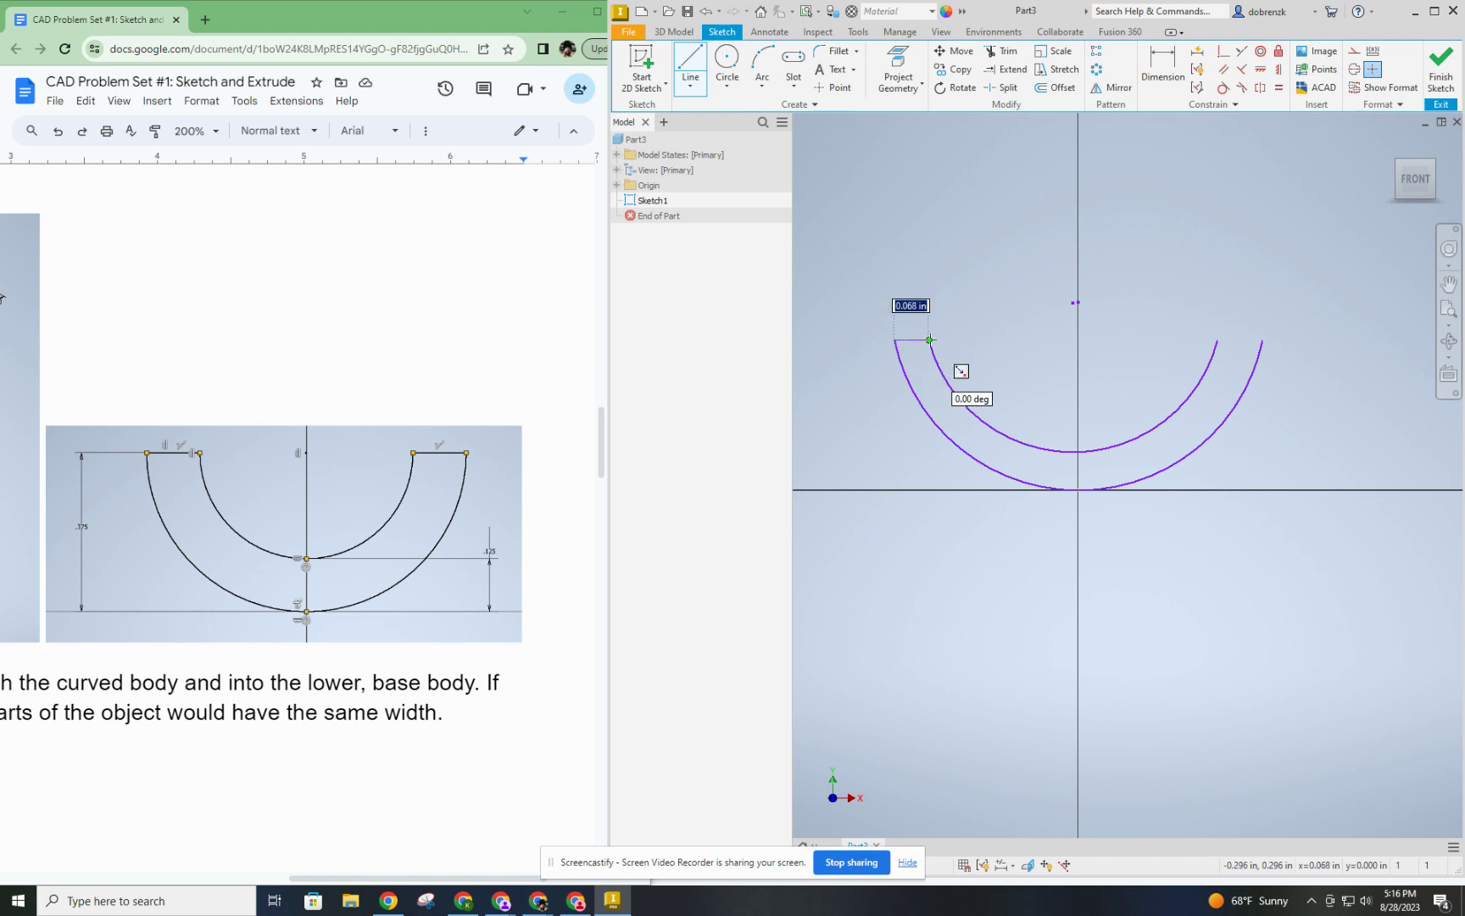
click(953, 364)
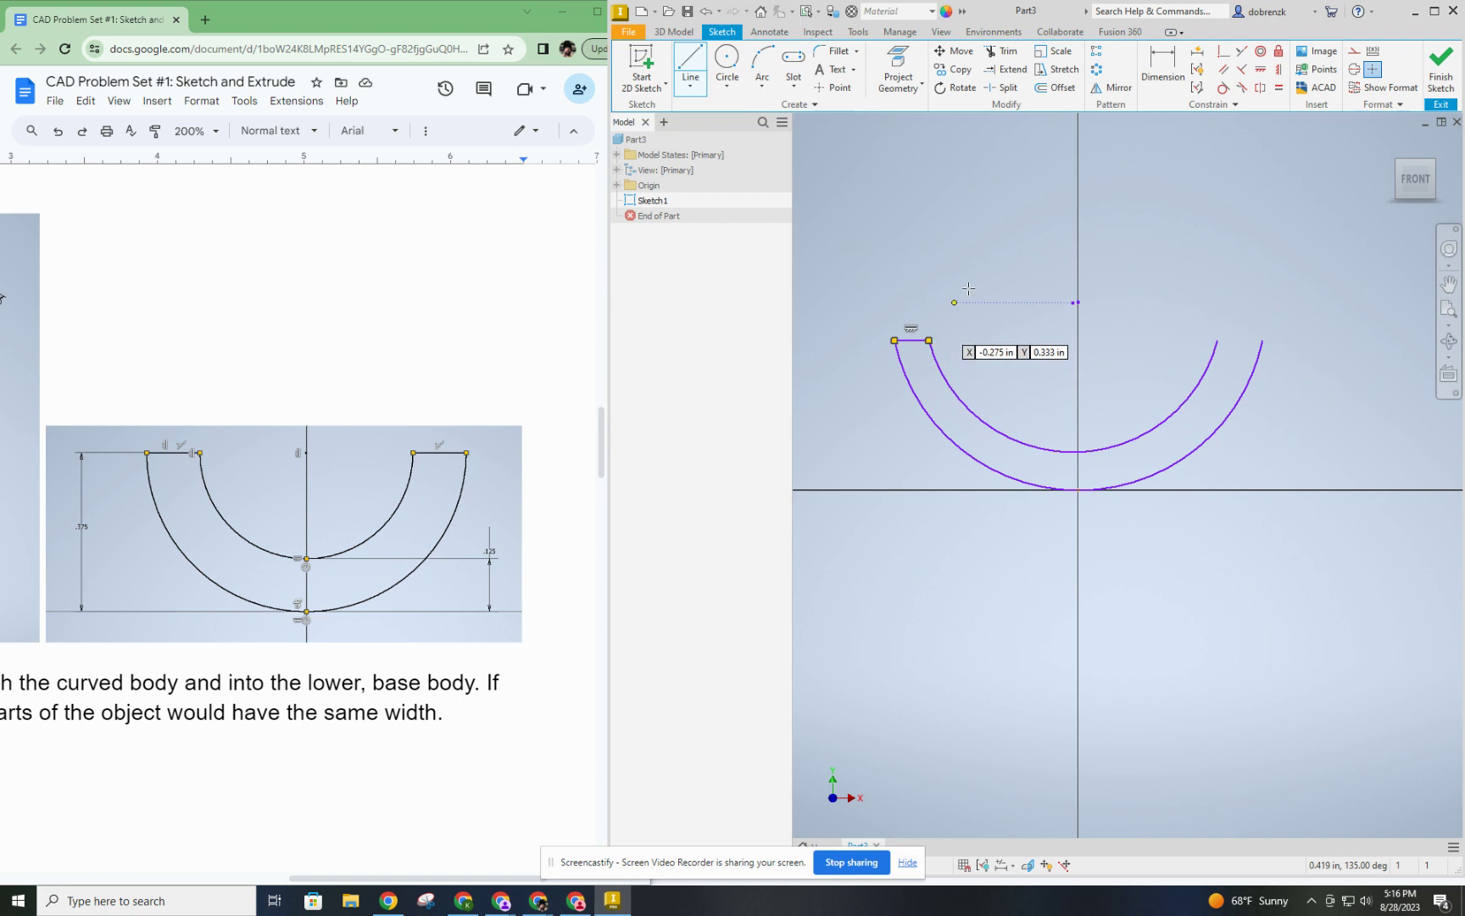
click(1217, 339)
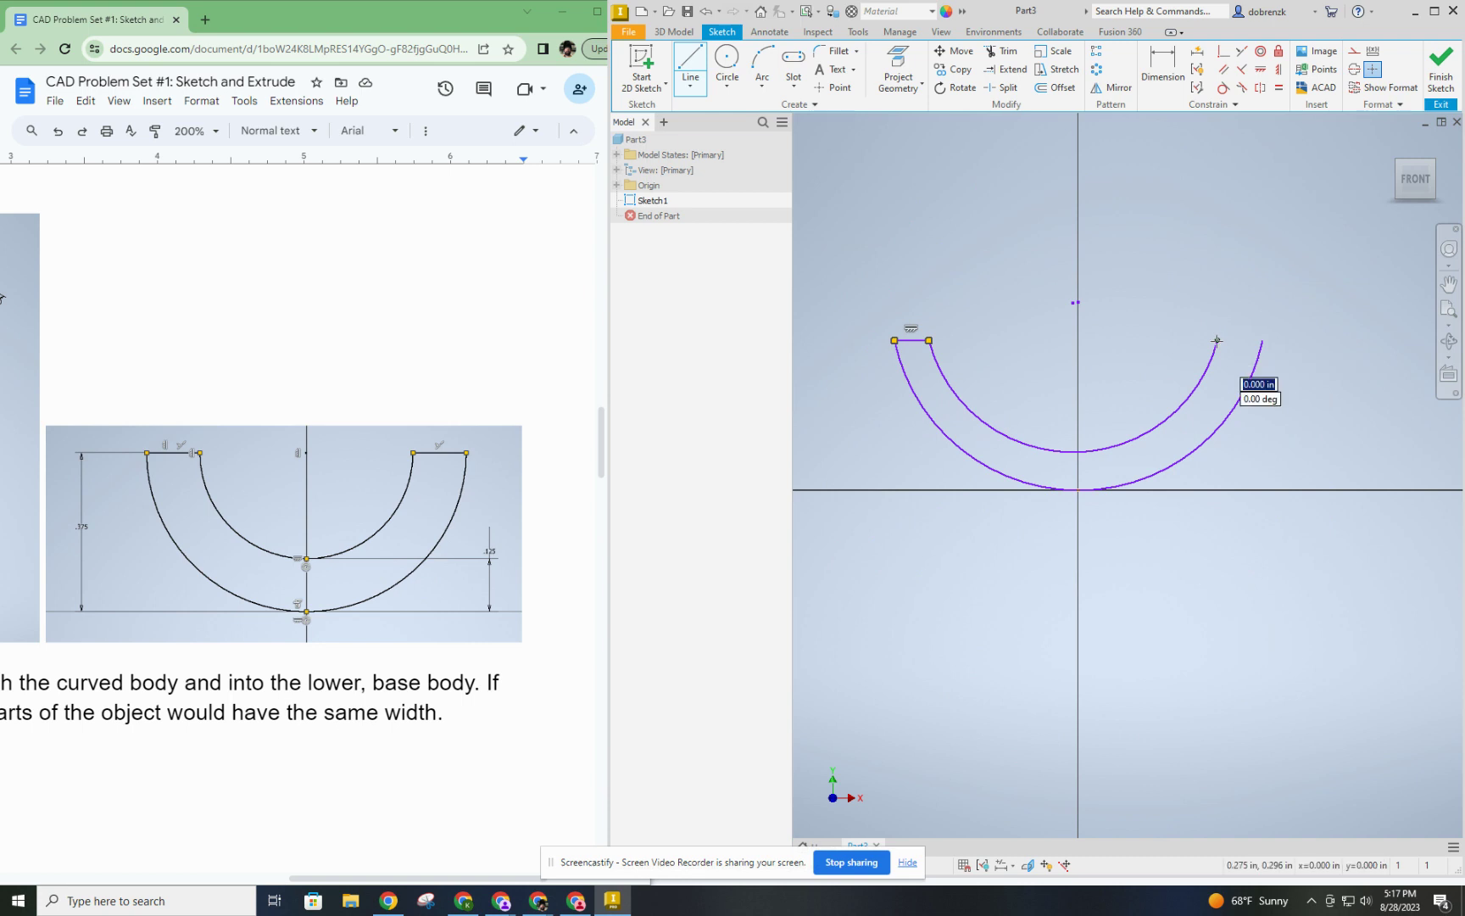
click(1263, 340)
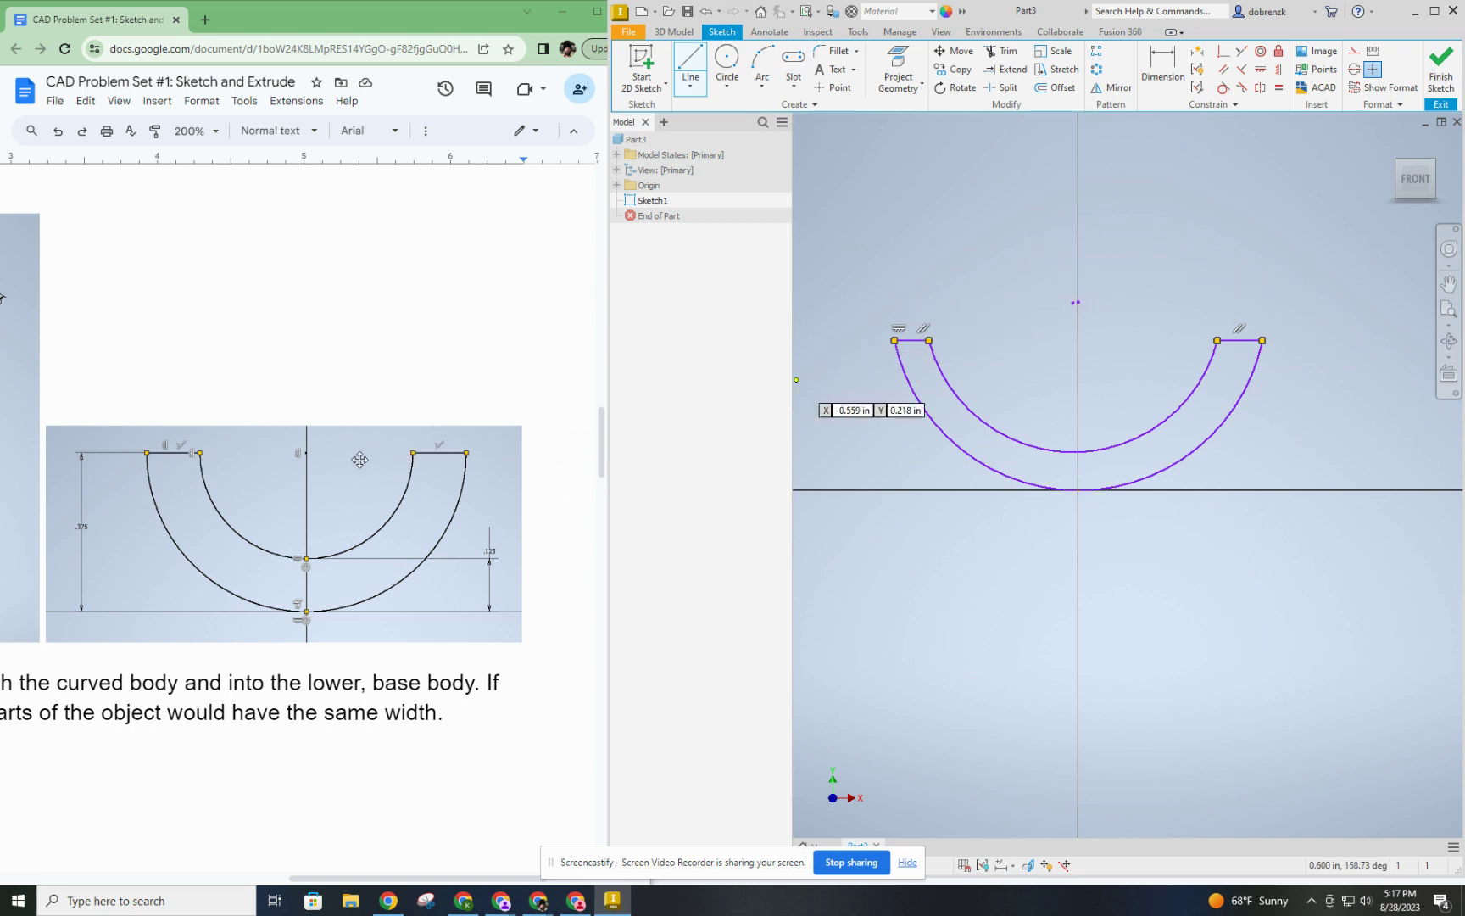
click(926, 329)
key(Escape)
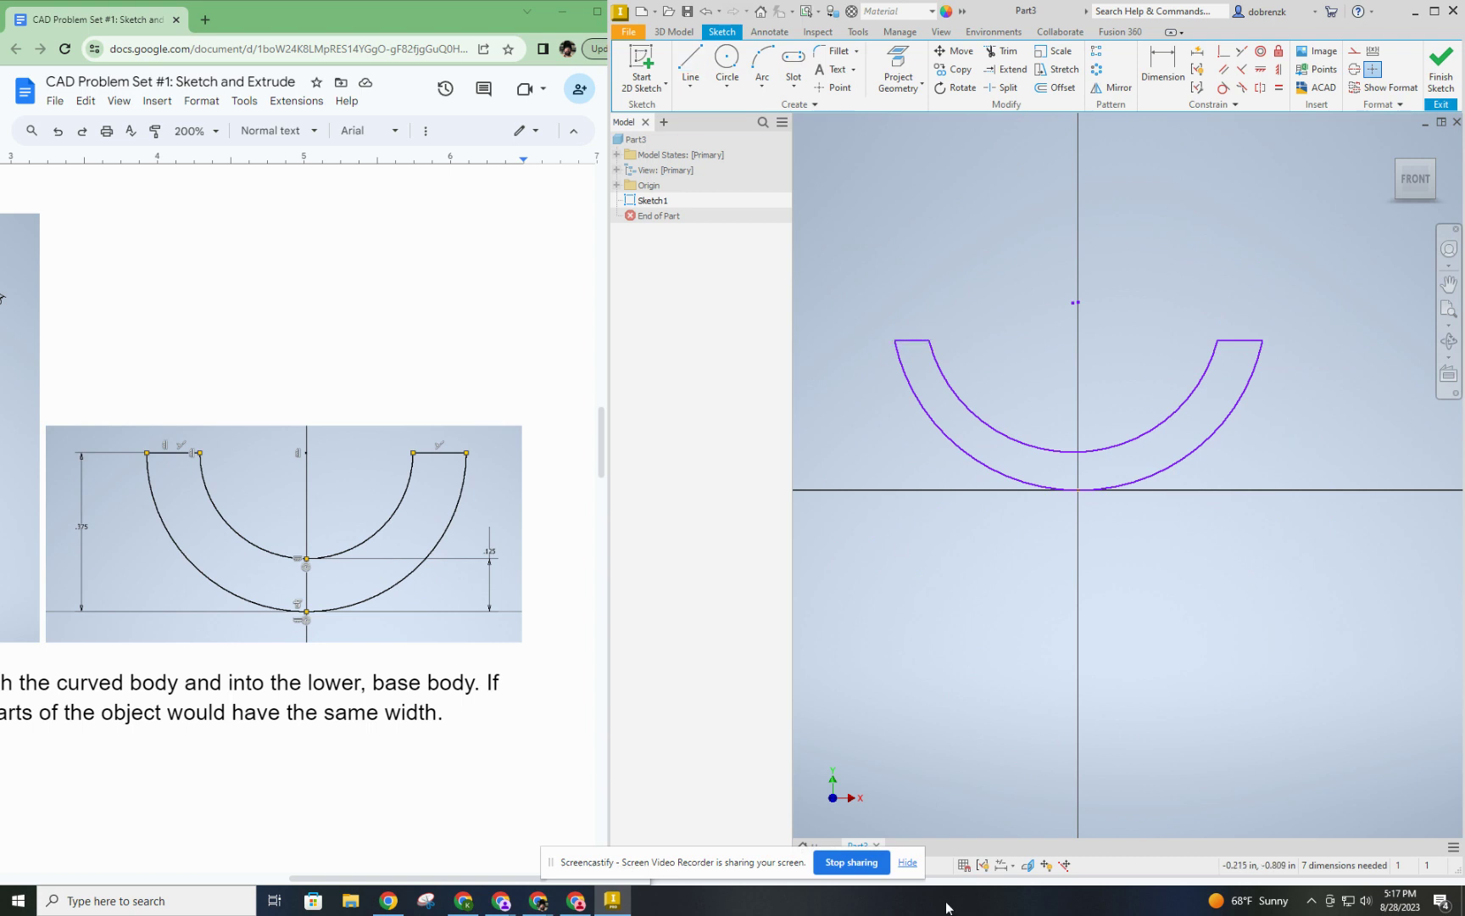
Show the sketch's constraints and make the inner and outer arcs concentric.
click(981, 865)
click(1261, 50)
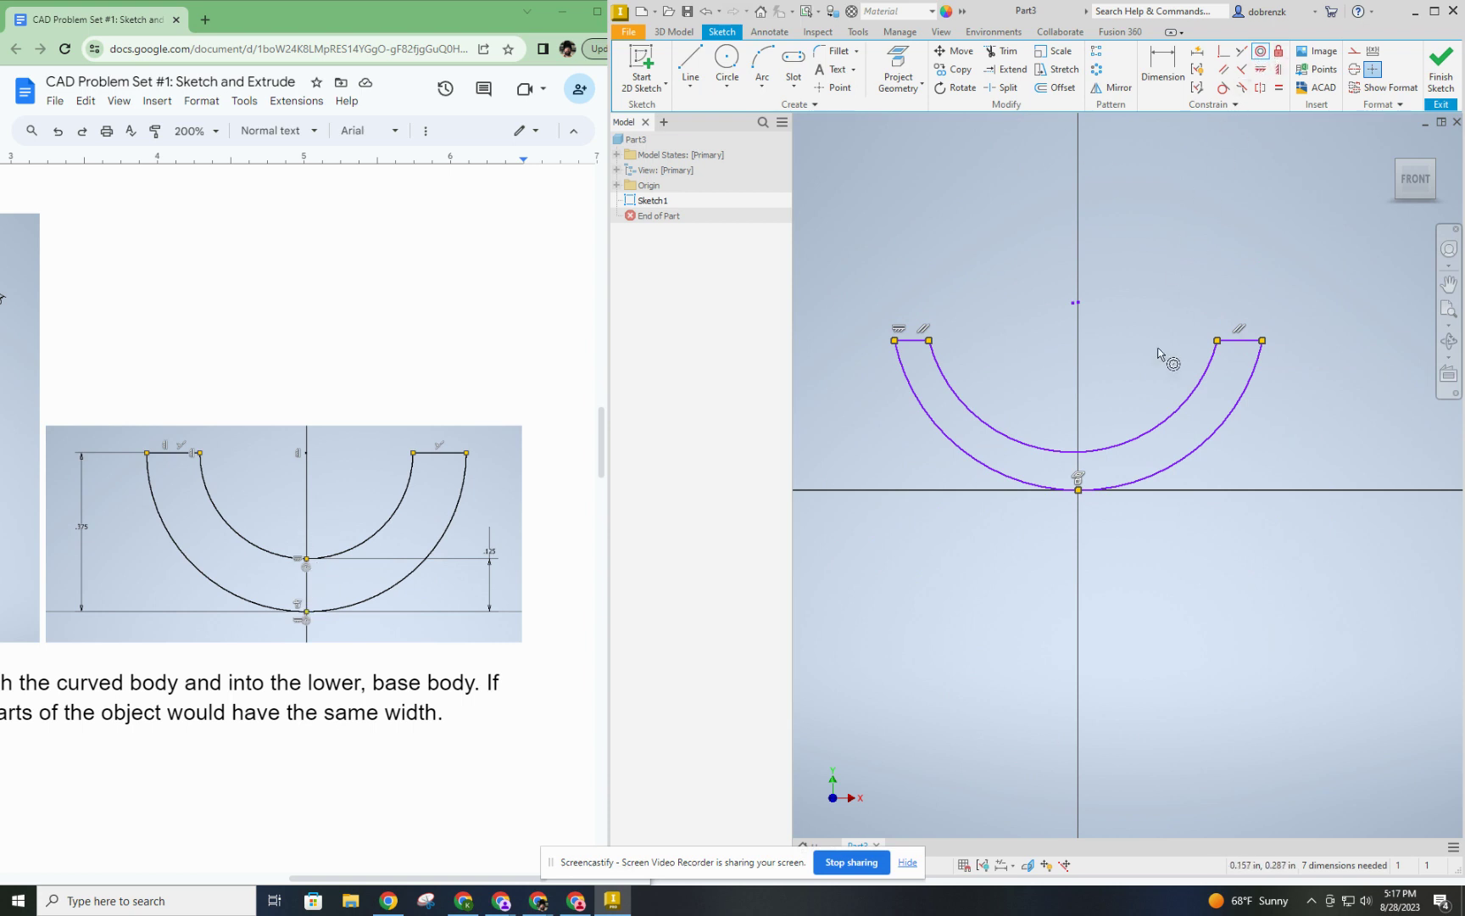
click(1128, 432)
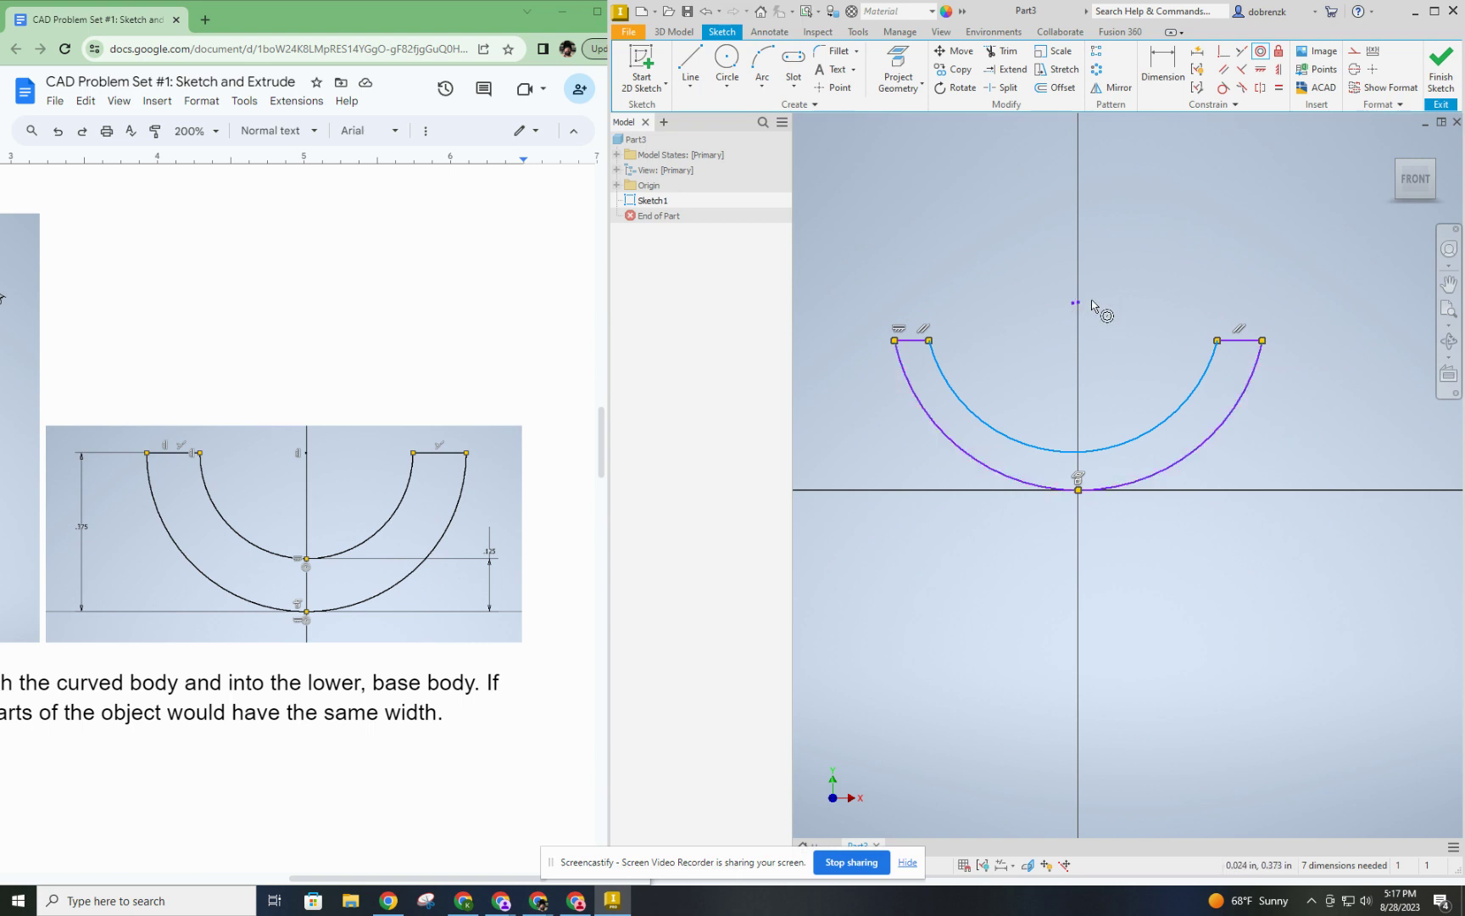
click(1145, 476)
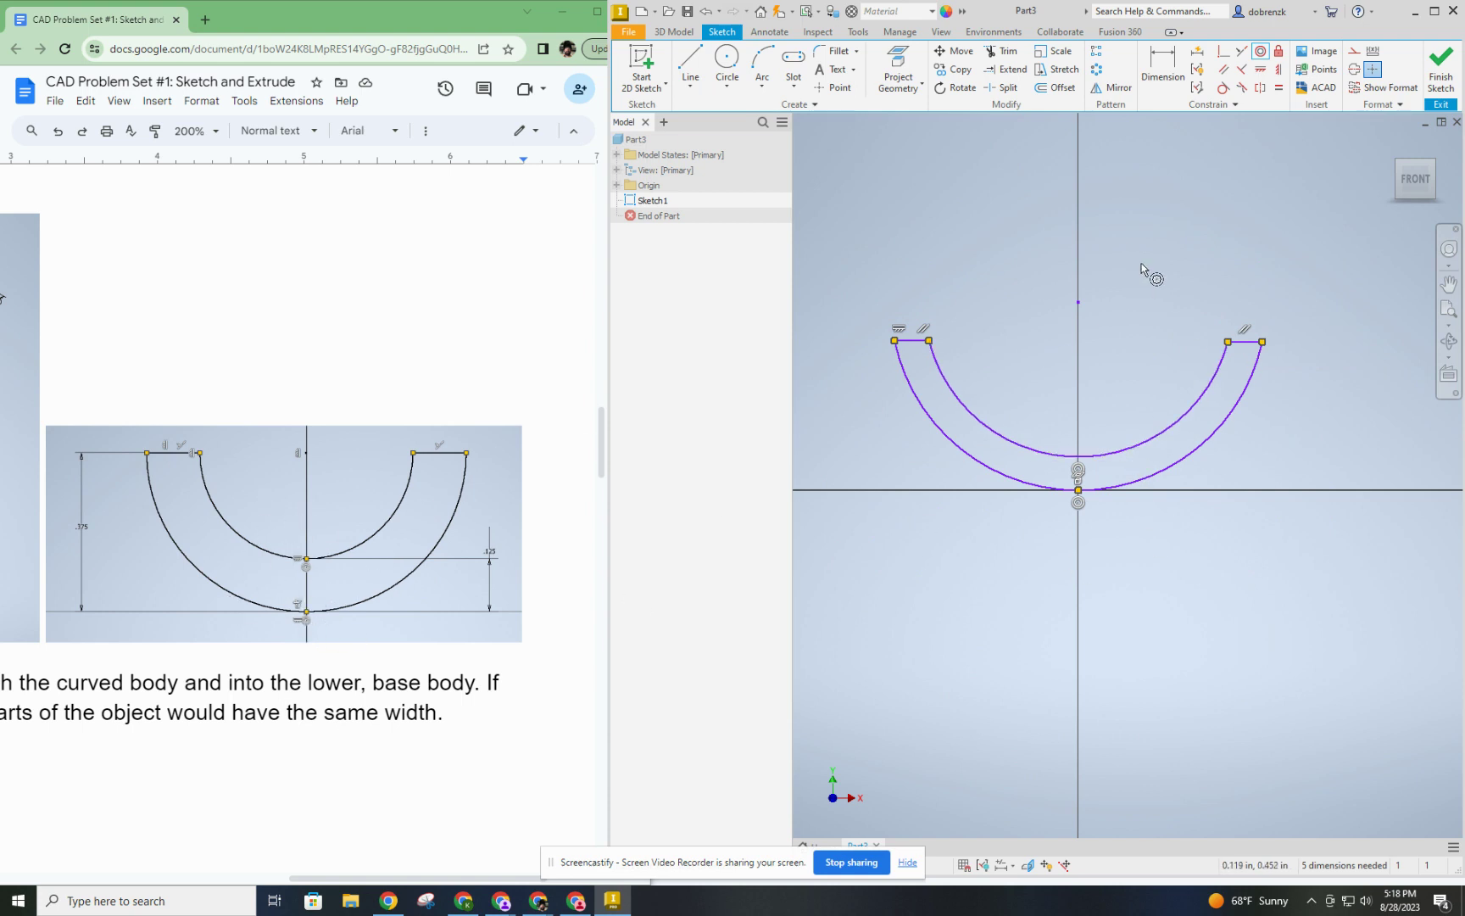
right_click(1214, 195)
click(1252, 191)
Dimension the vertical distance from the origin to the left end line of the profile as .375 in.
click(1165, 68)
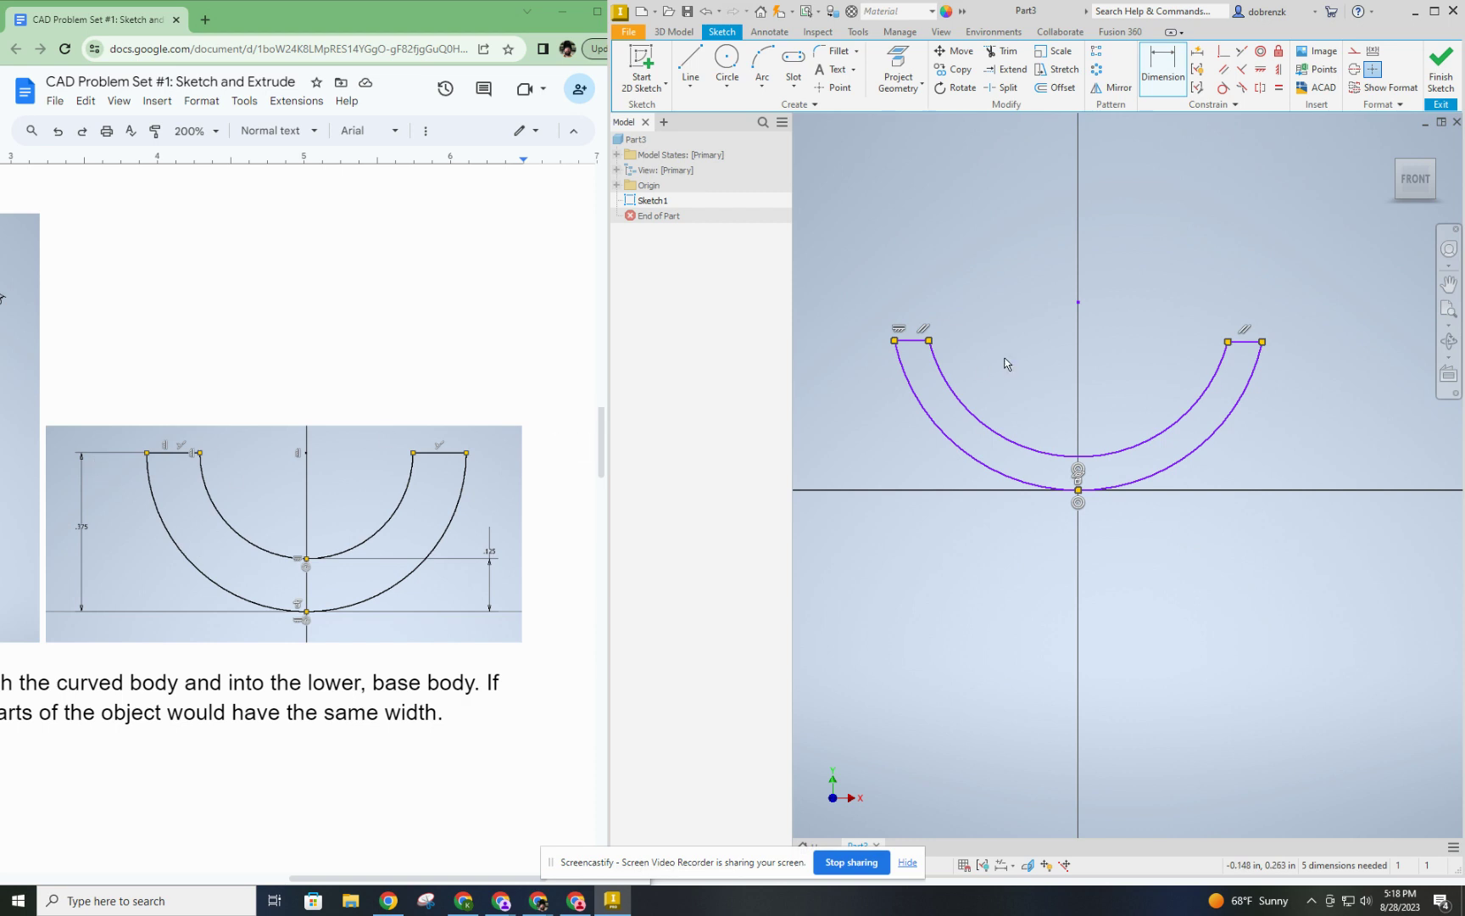
click(1077, 490)
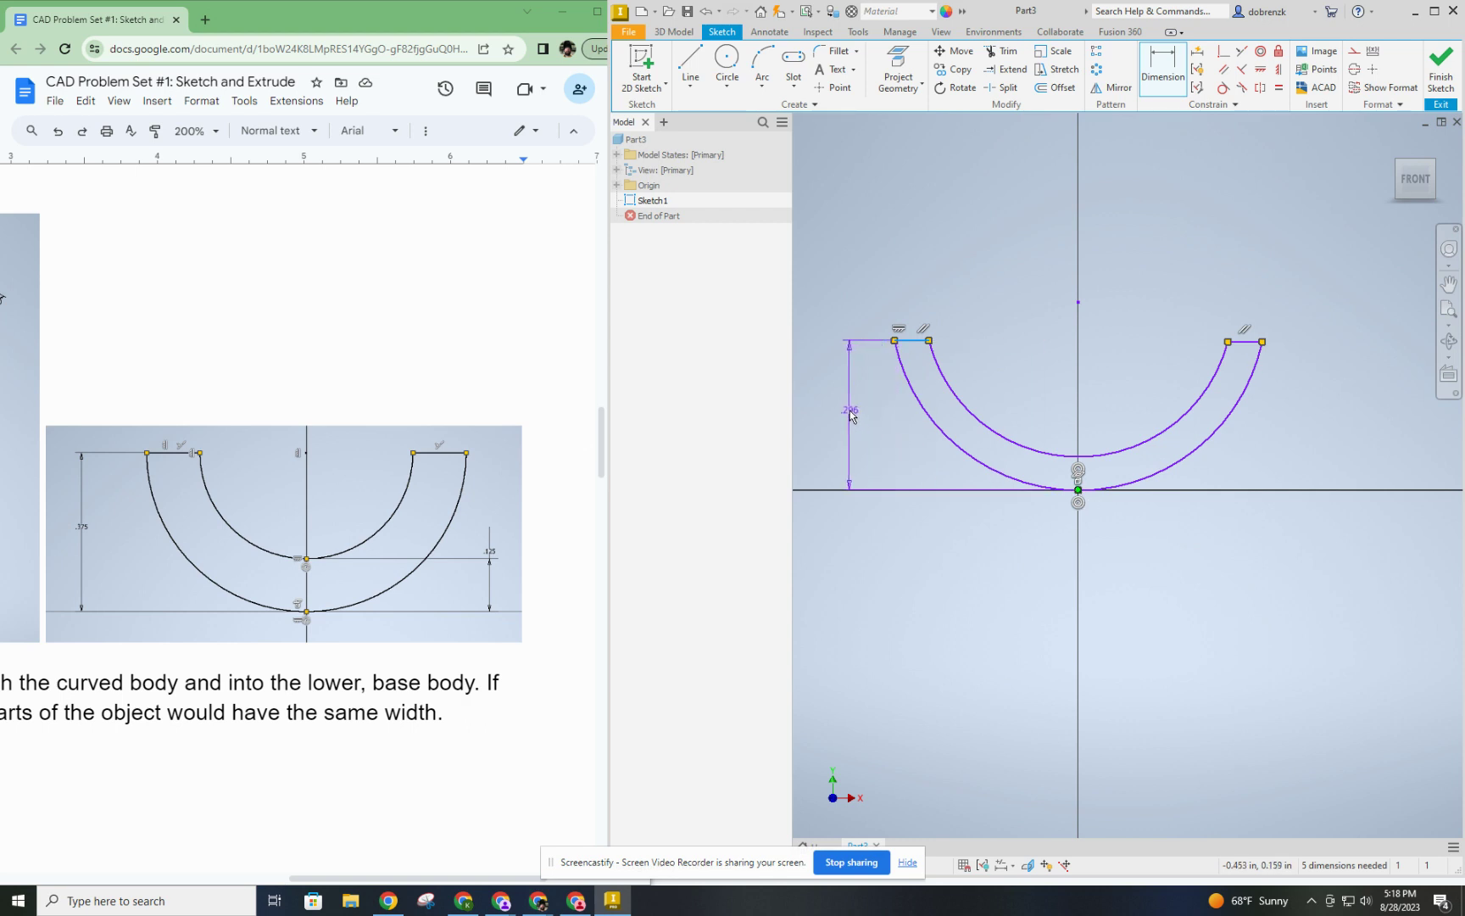
click(852, 415)
click(851, 415)
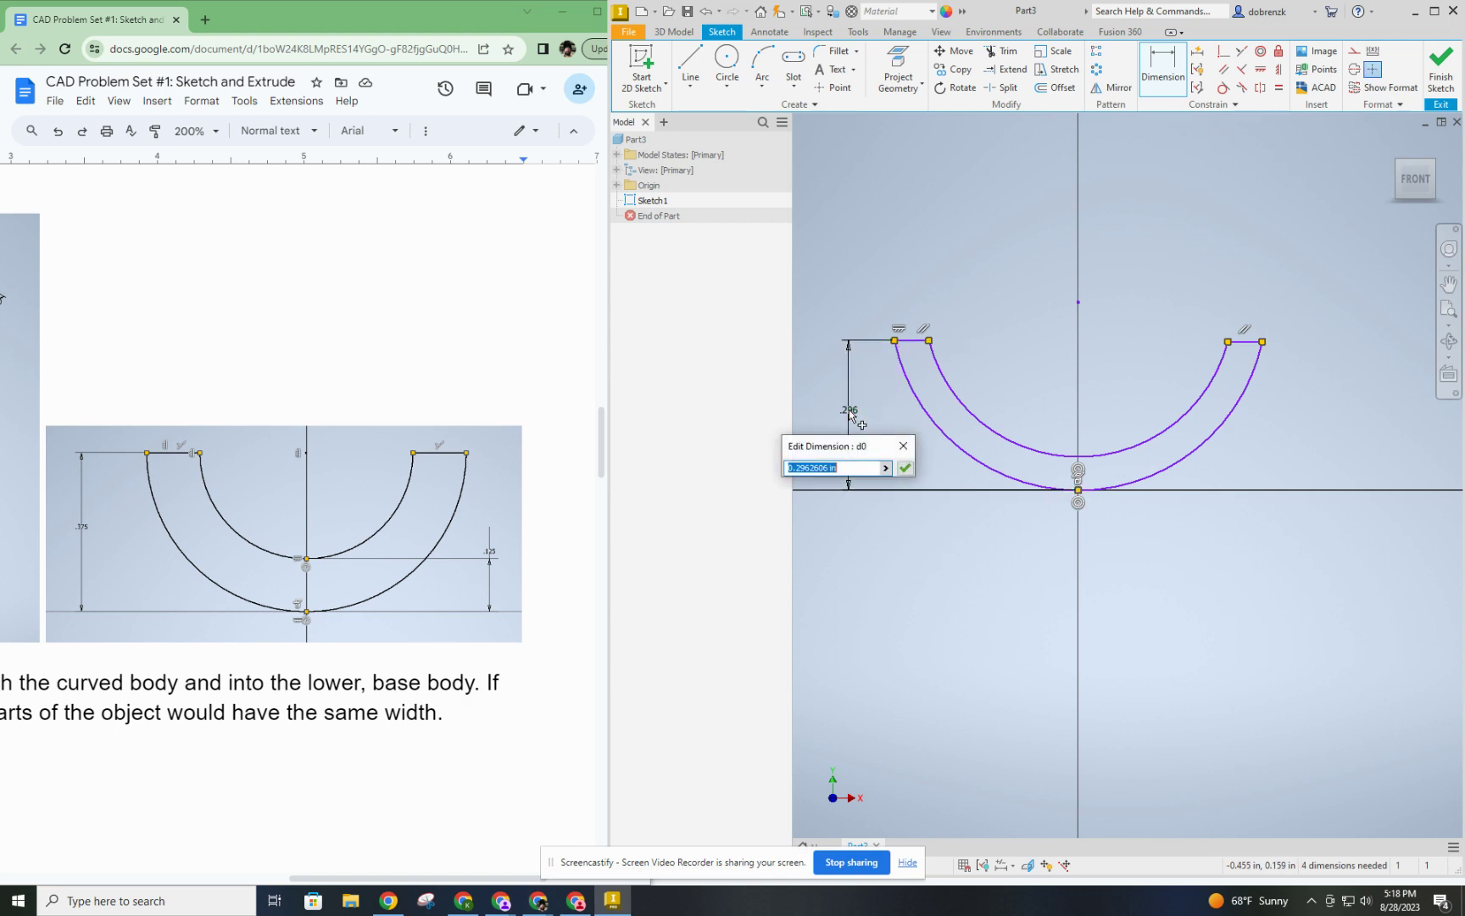
text(.375)
key(Return)
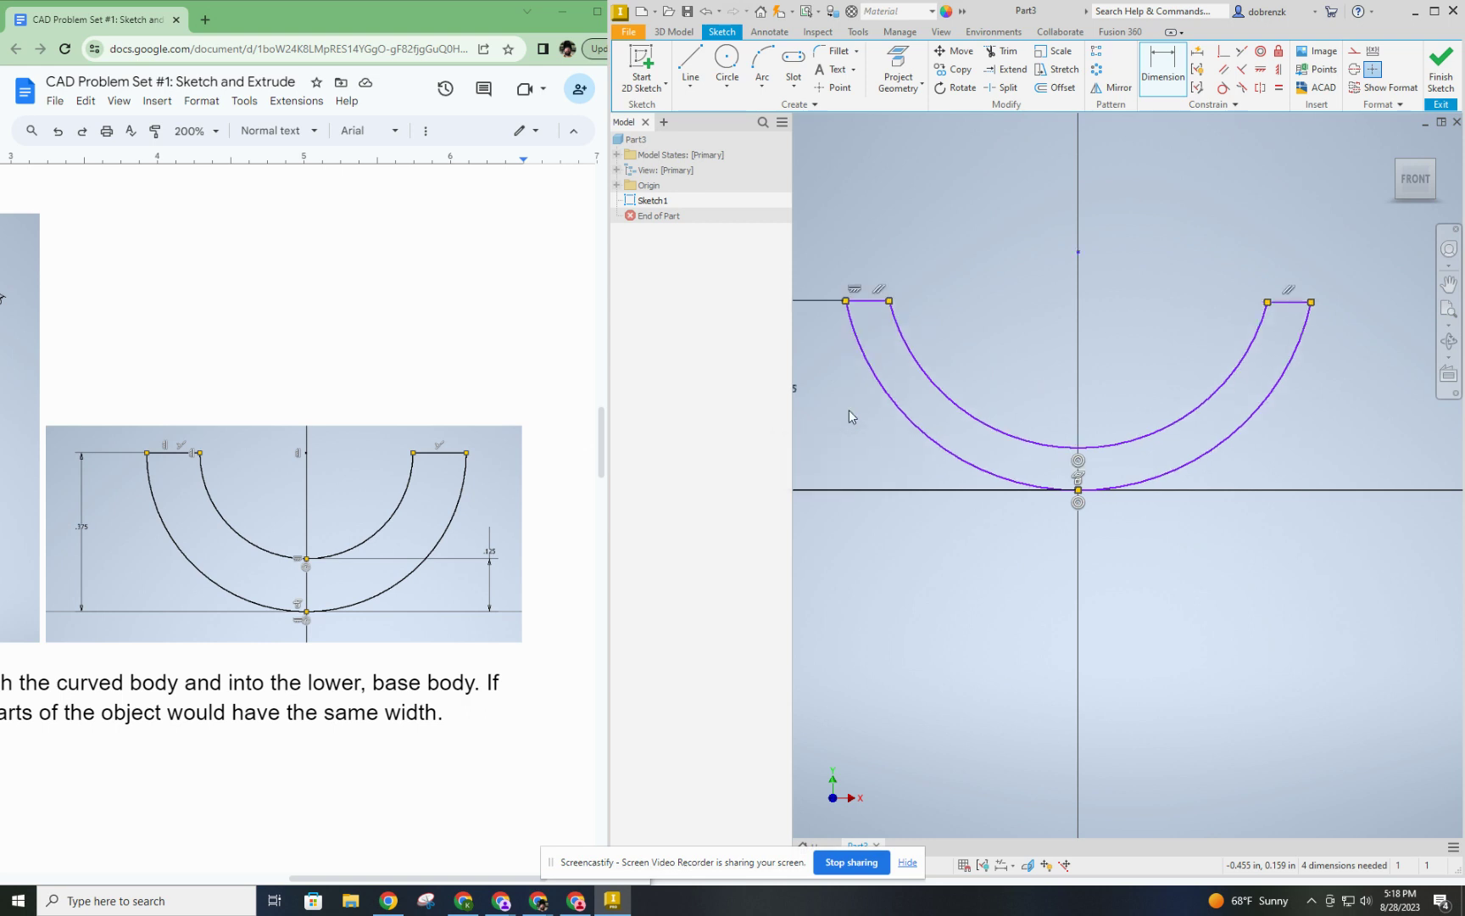
scroll(1042, 371, down, 2)
scroll(1042, 371, up, 4)
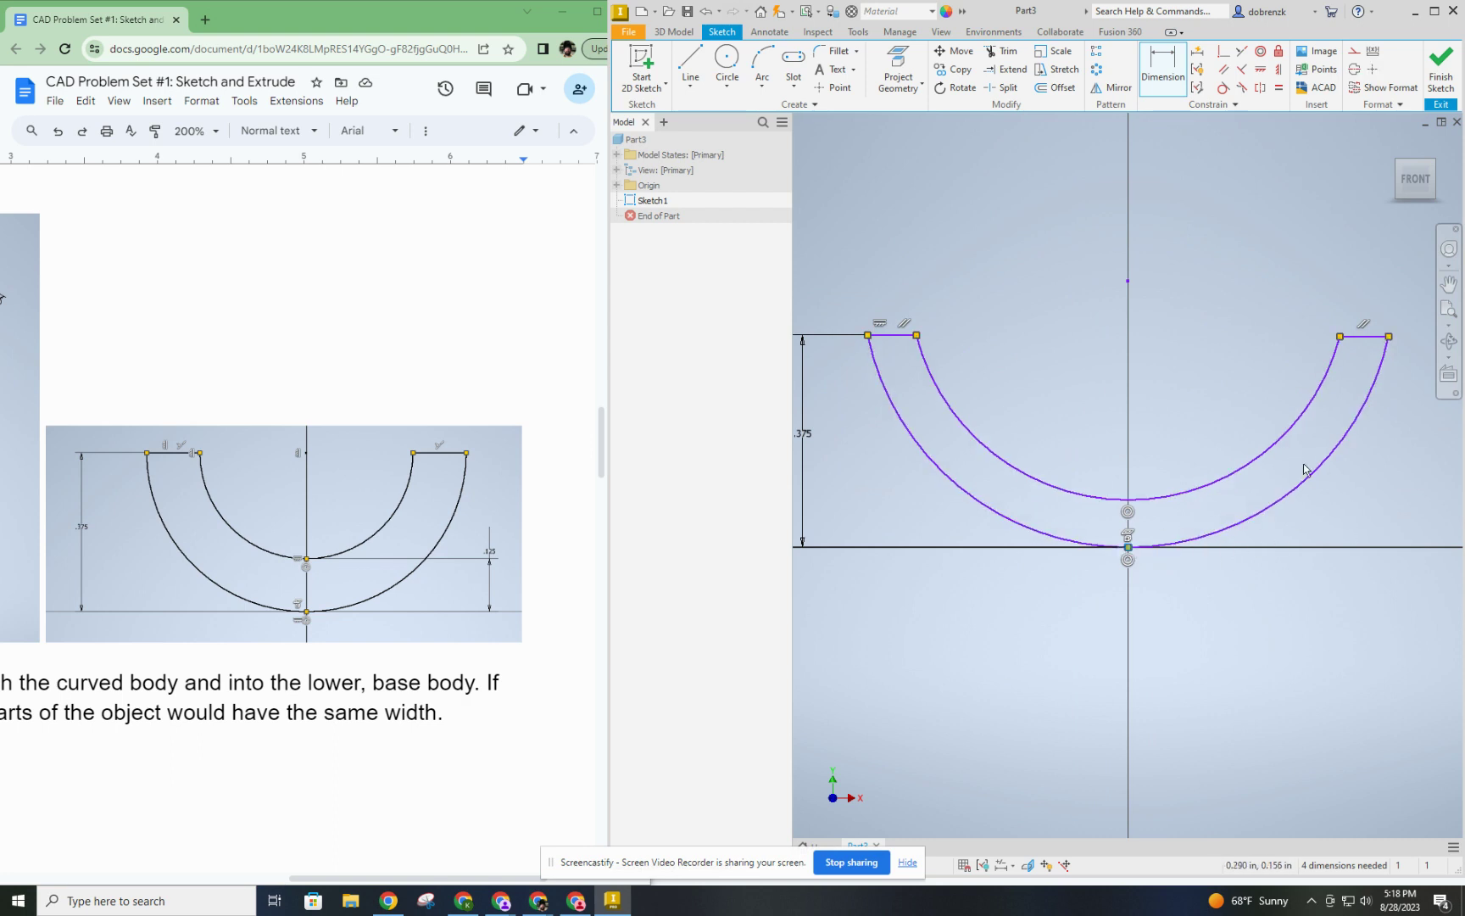
Dimension the vertical distance from the inner arc's lowest point to the origin as .125 in.
click(1127, 501)
click(1128, 546)
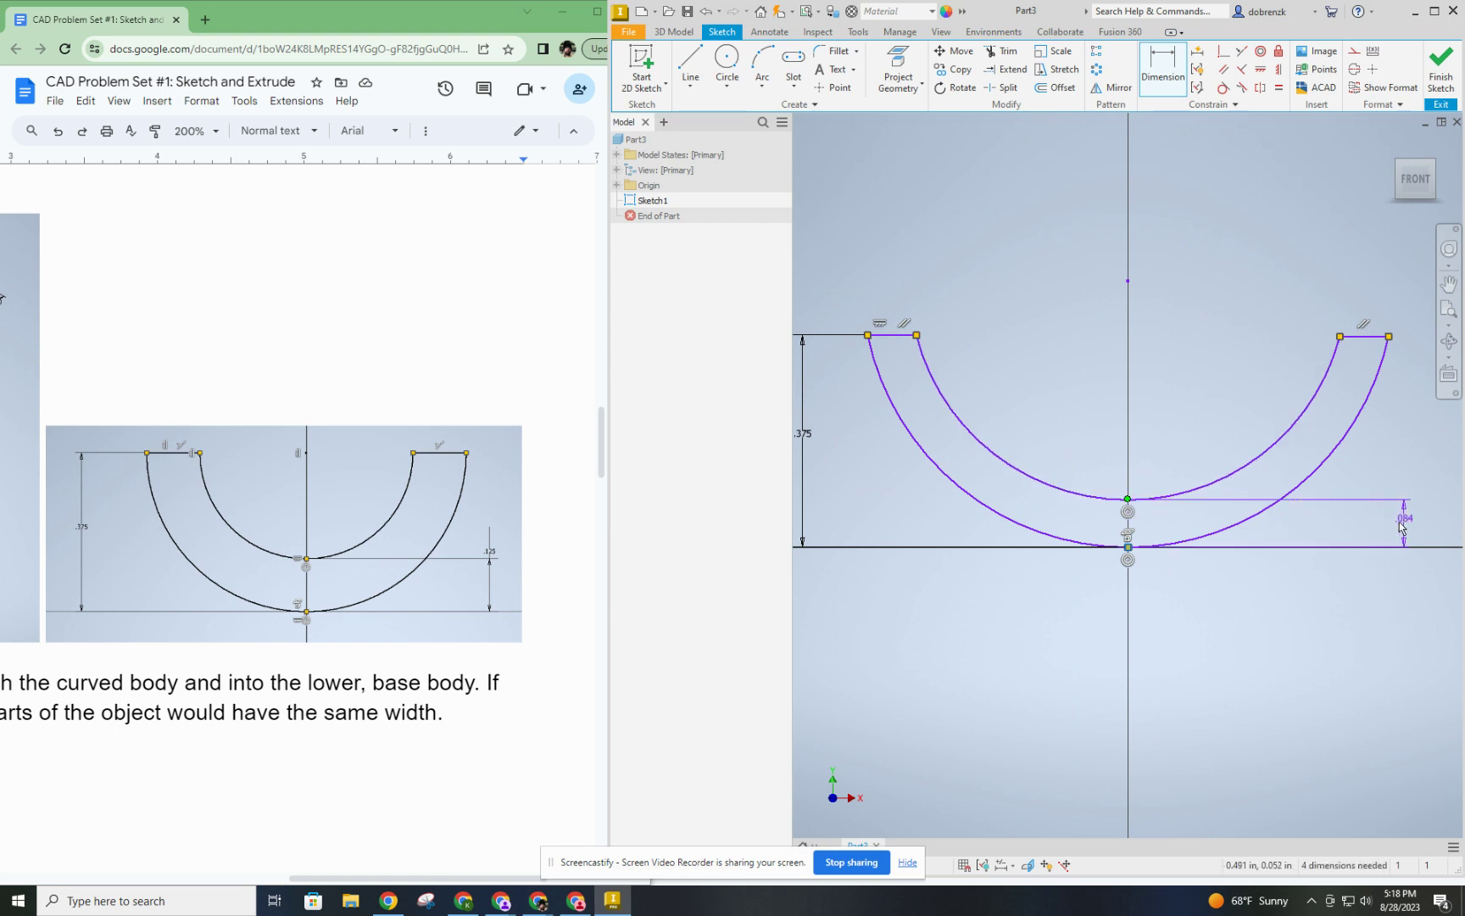
middle_drag(1342, 515, 1267, 496)
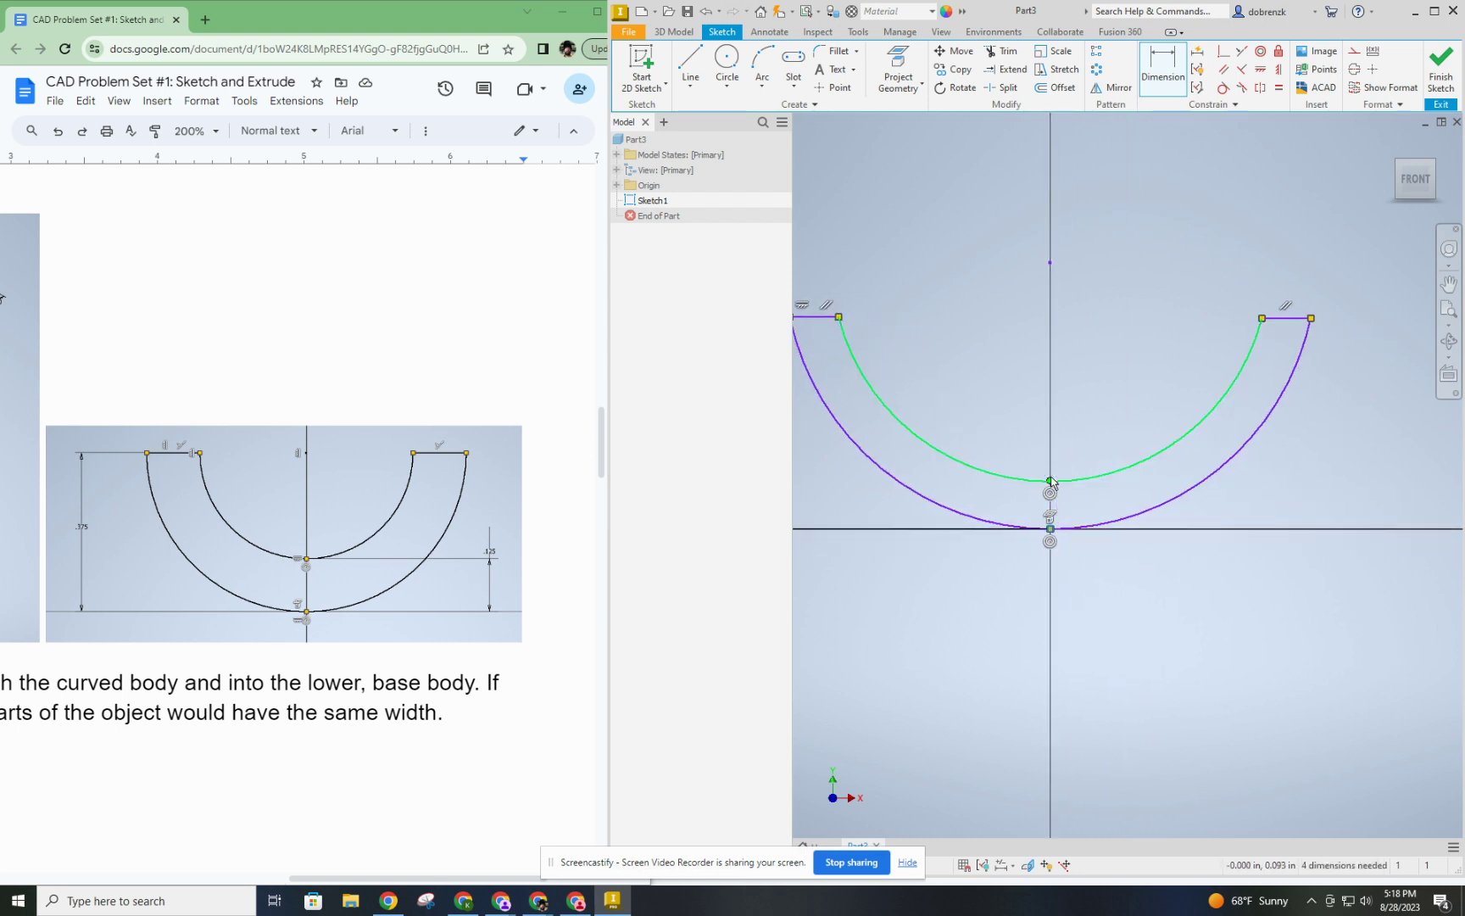
scroll(1049, 480, up, 2)
scroll(1049, 480, down, 4)
scroll(1049, 484, up, 8)
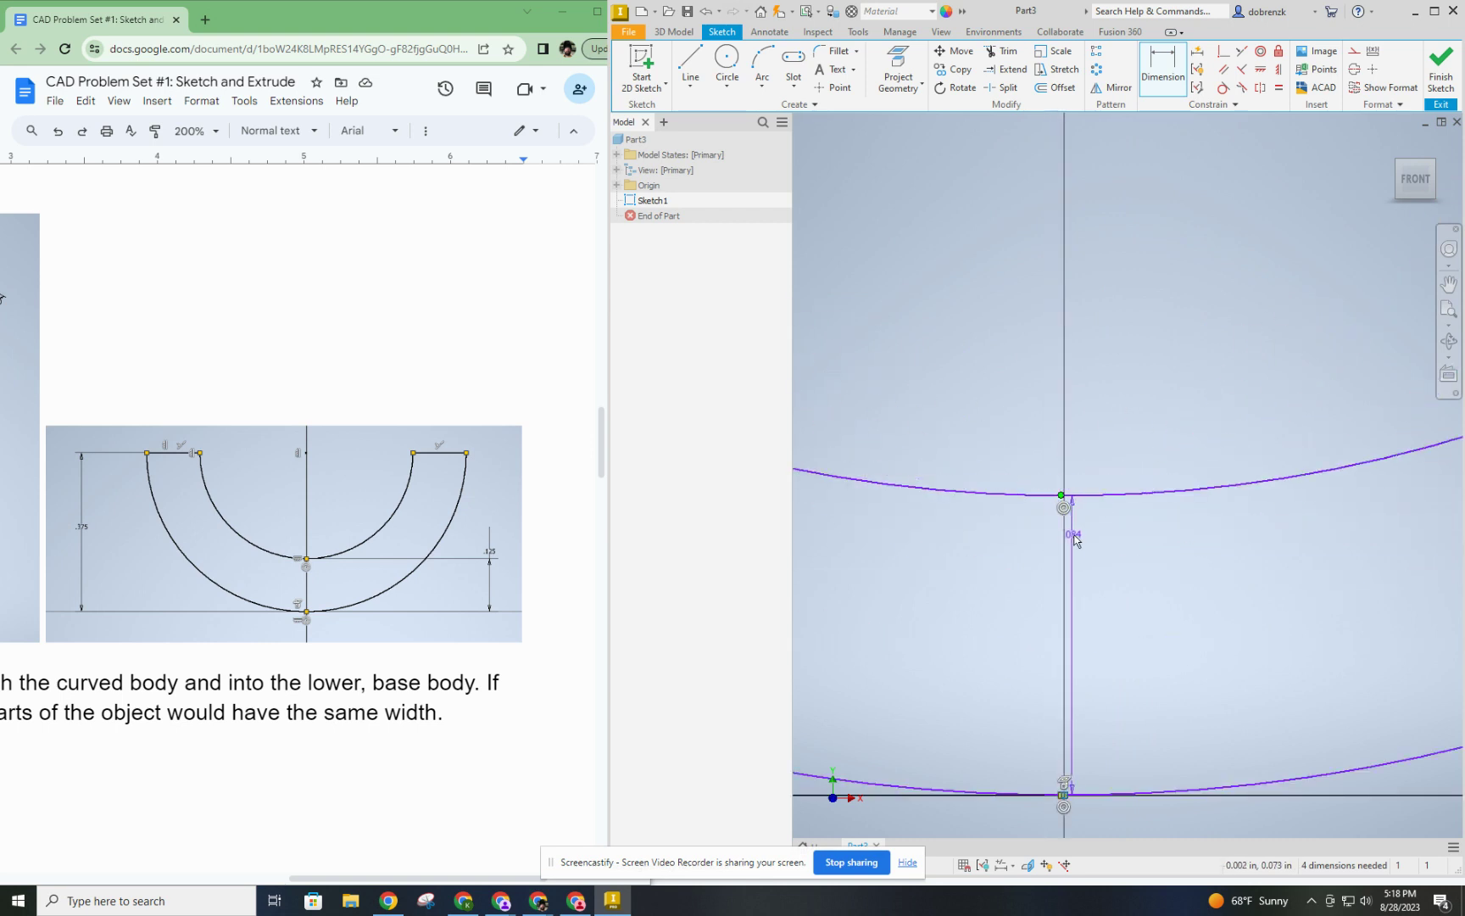
scroll(976, 409, up, 3)
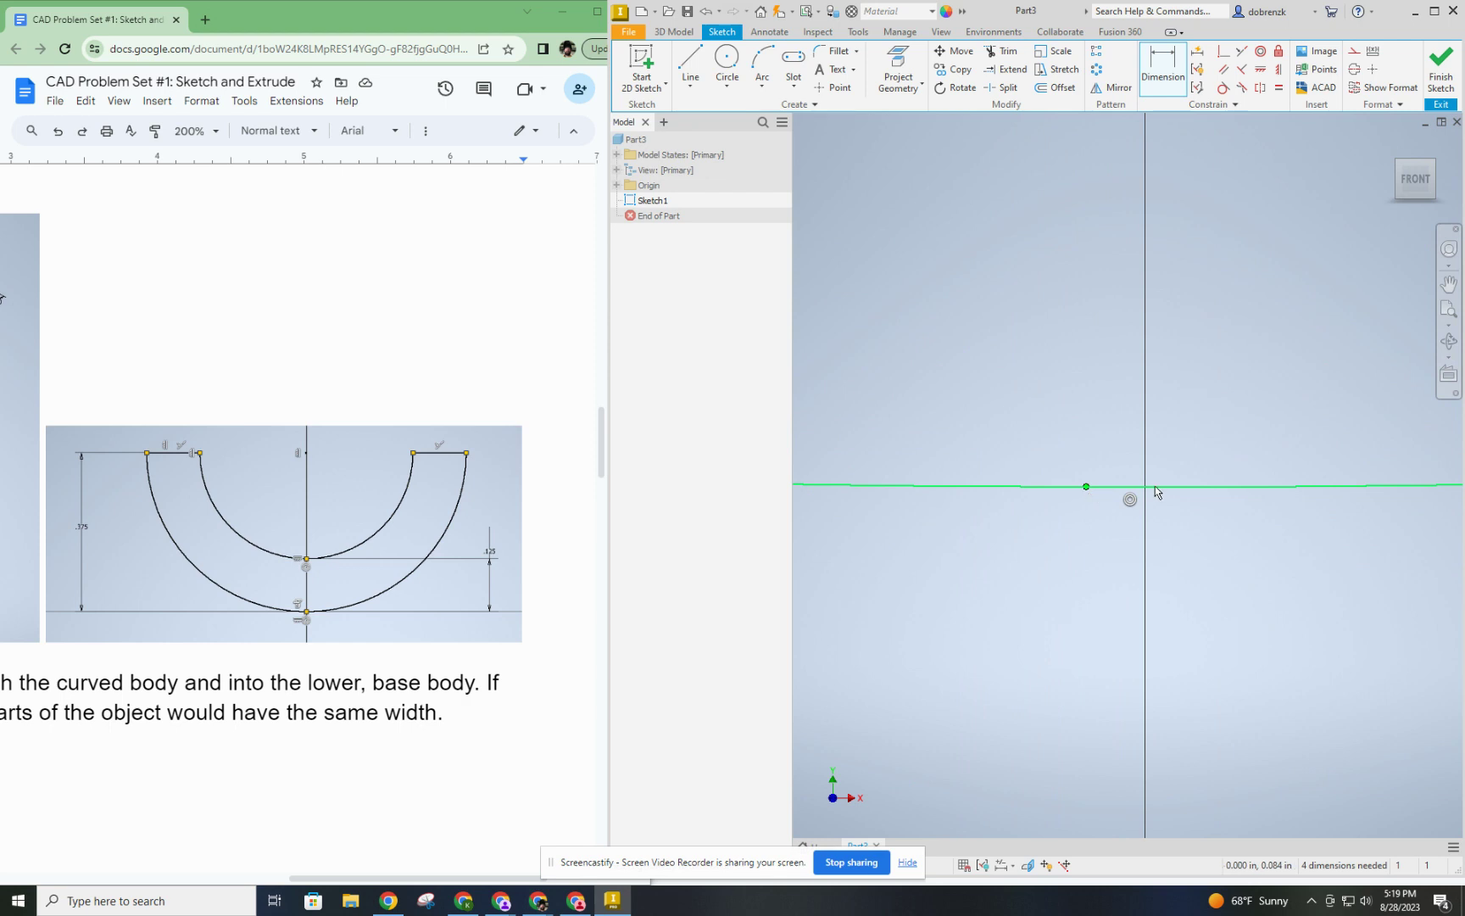
scroll(1140, 488, down, 10)
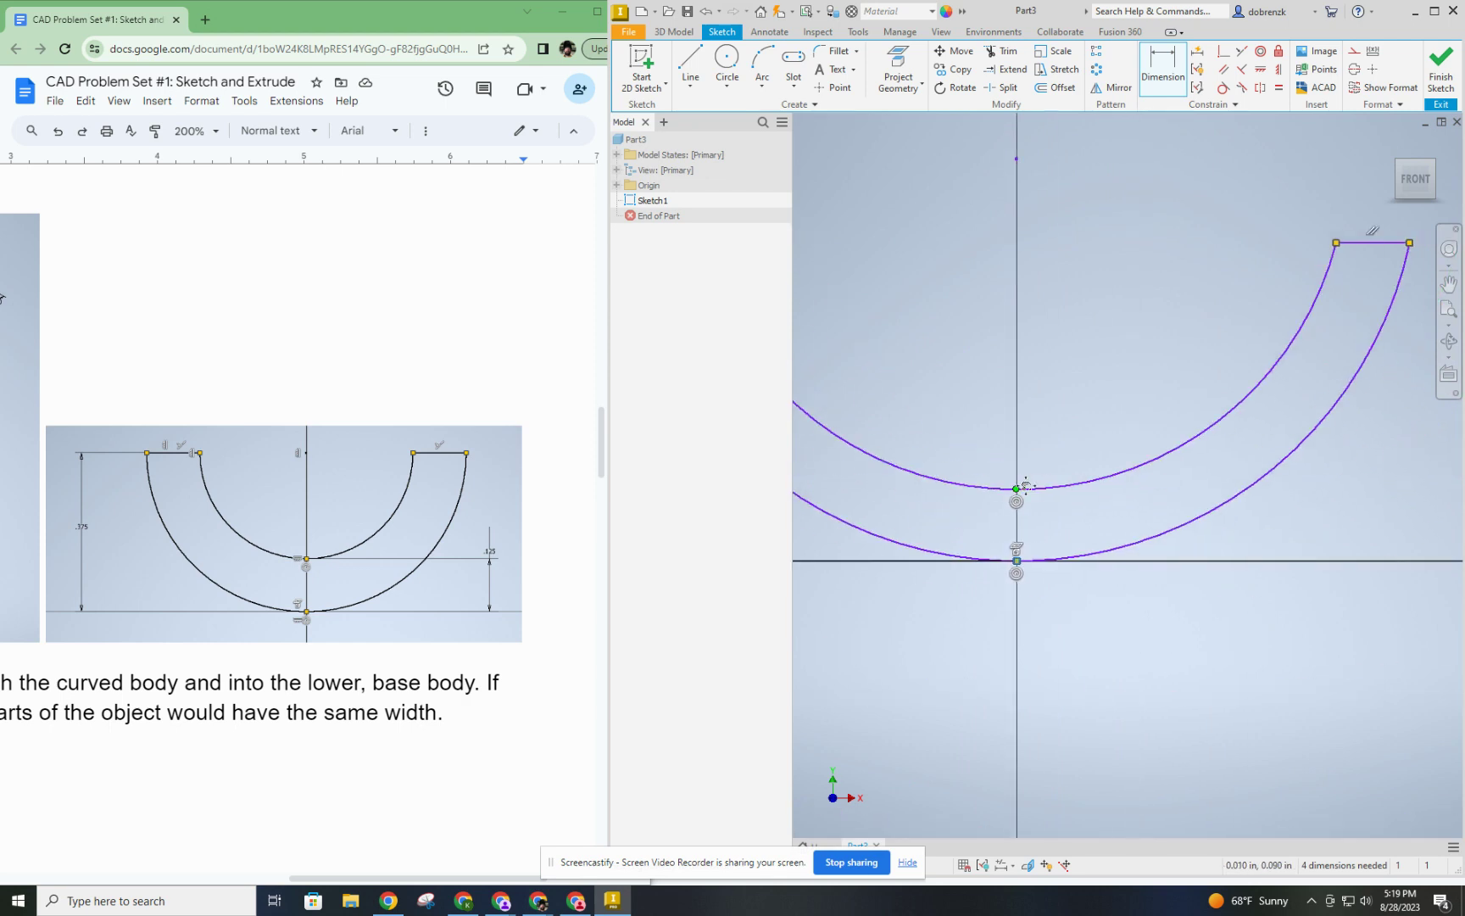
scroll(1025, 485, down, 5)
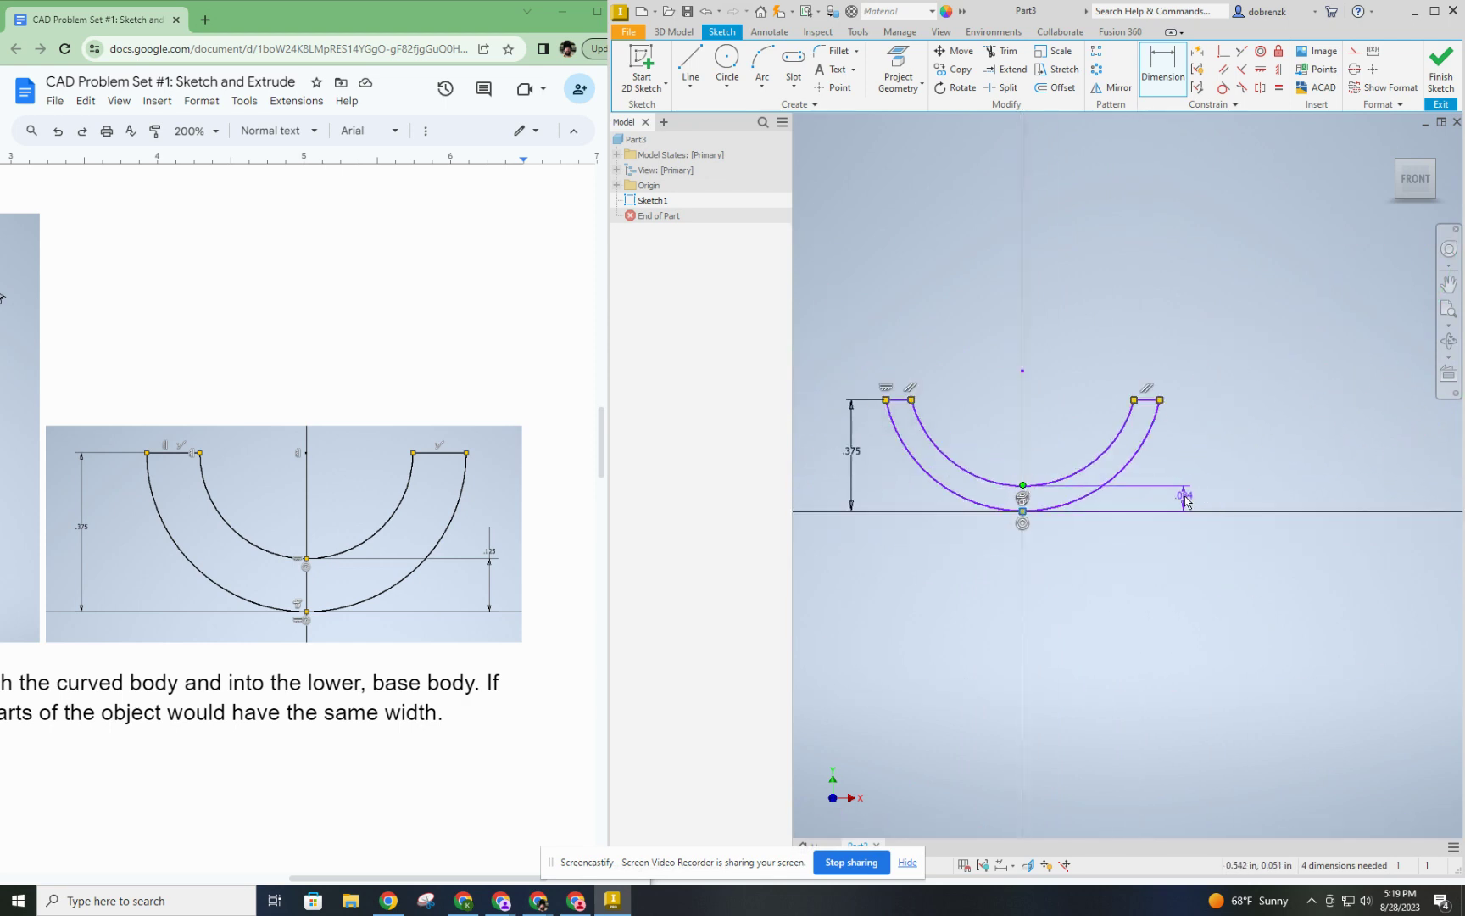
click(1186, 470)
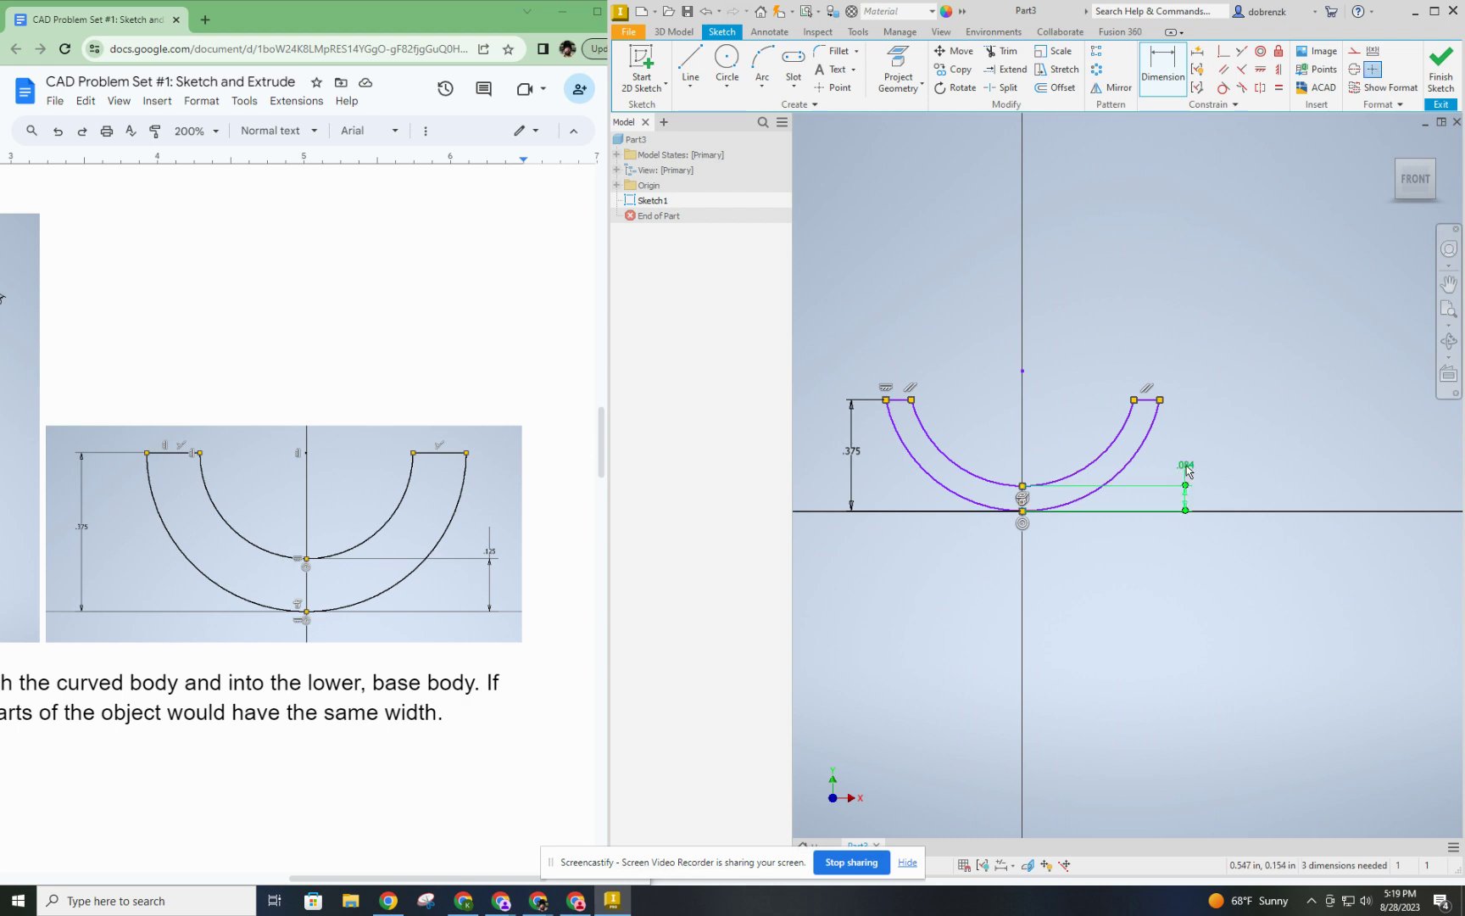
text(.)
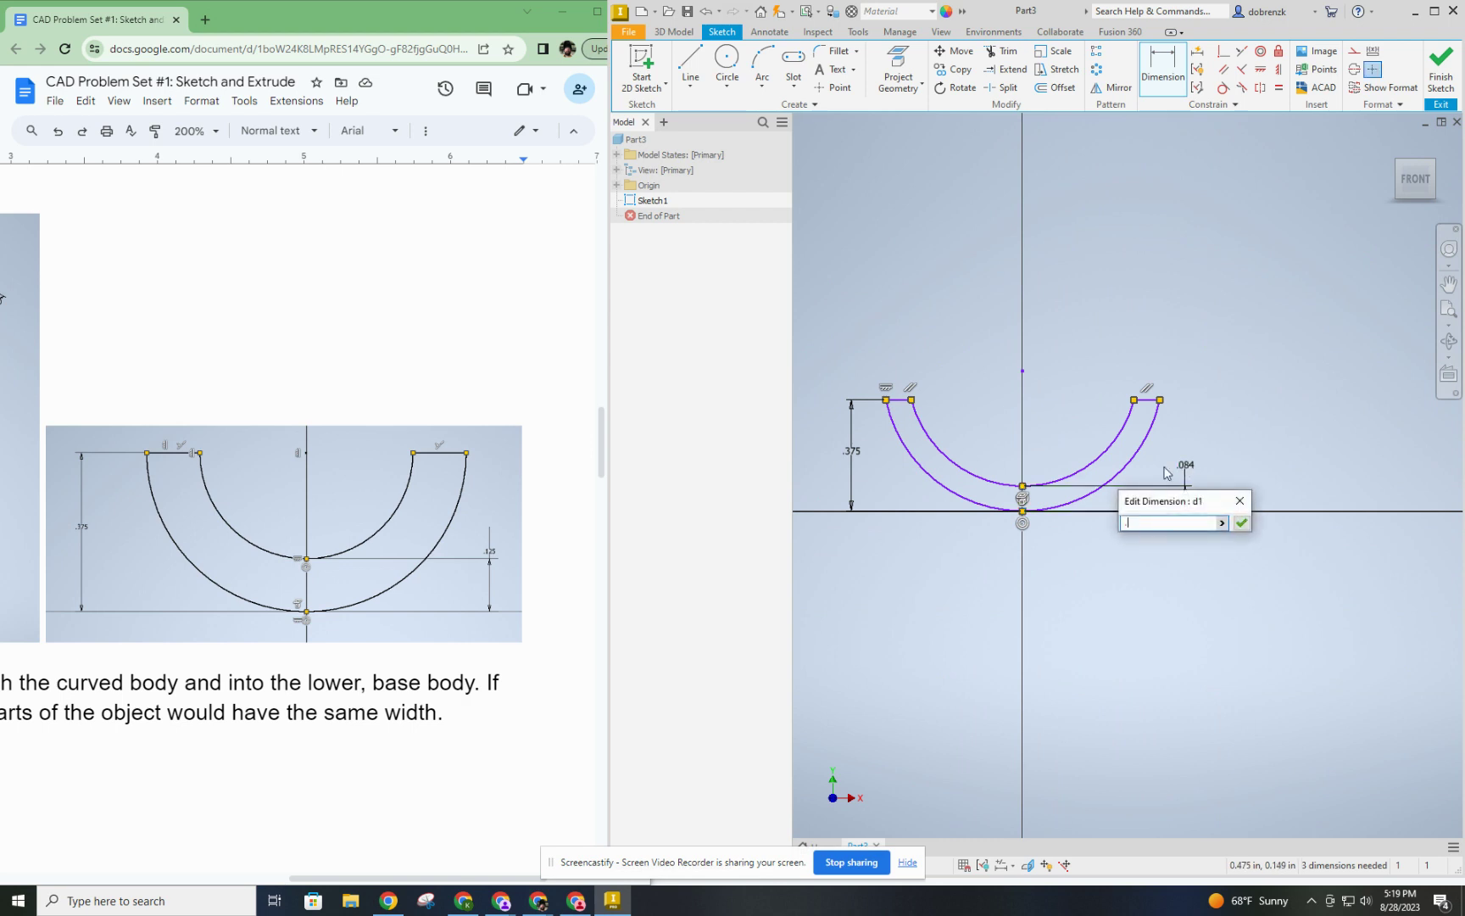
text(125)
key(Return)
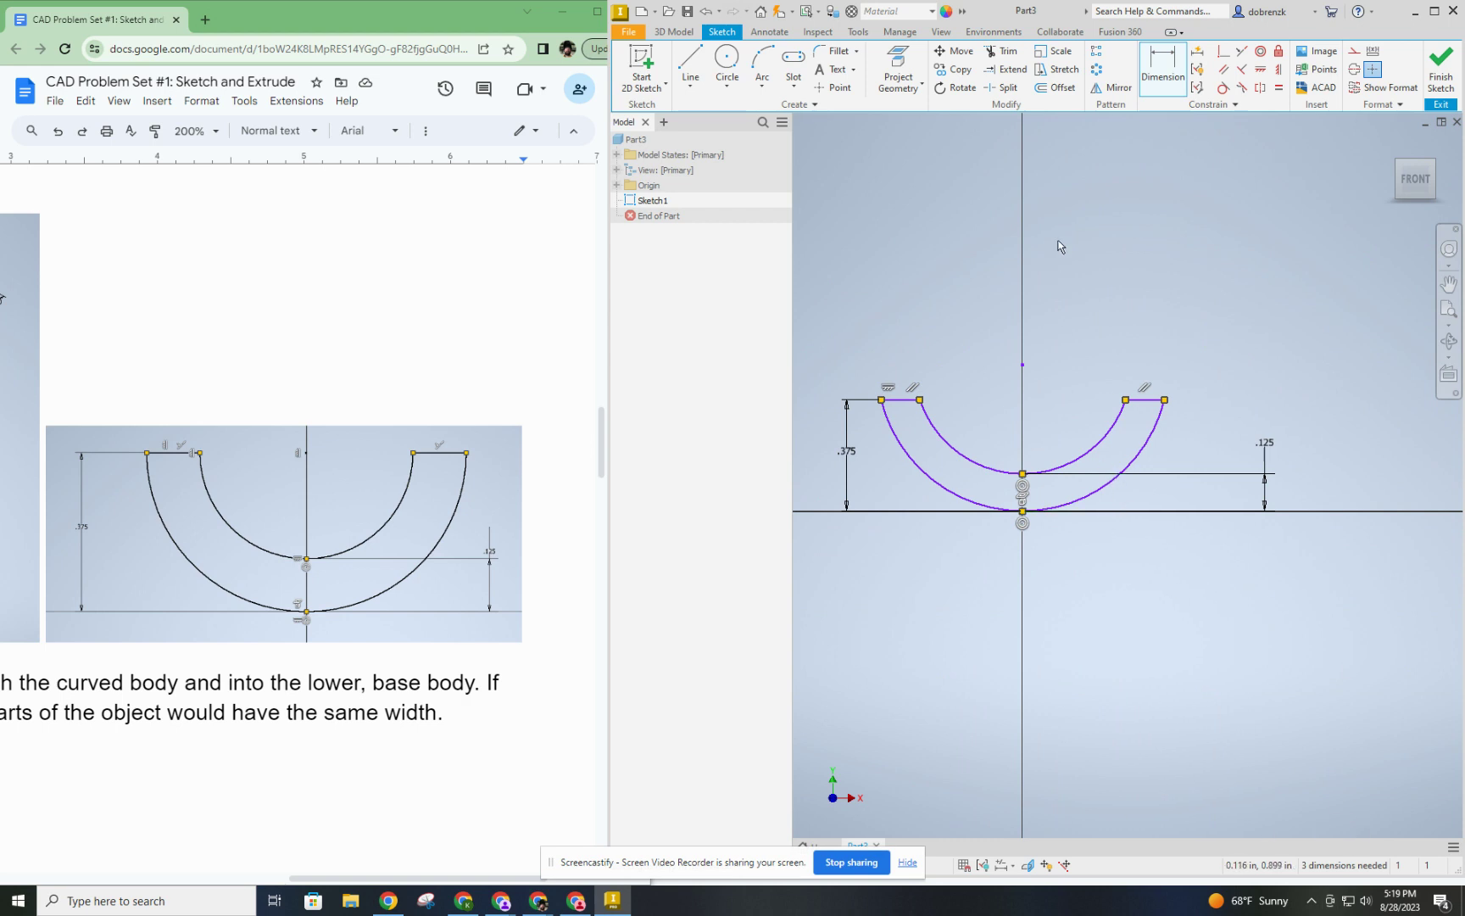
right_click(1144, 265)
click(1187, 261)
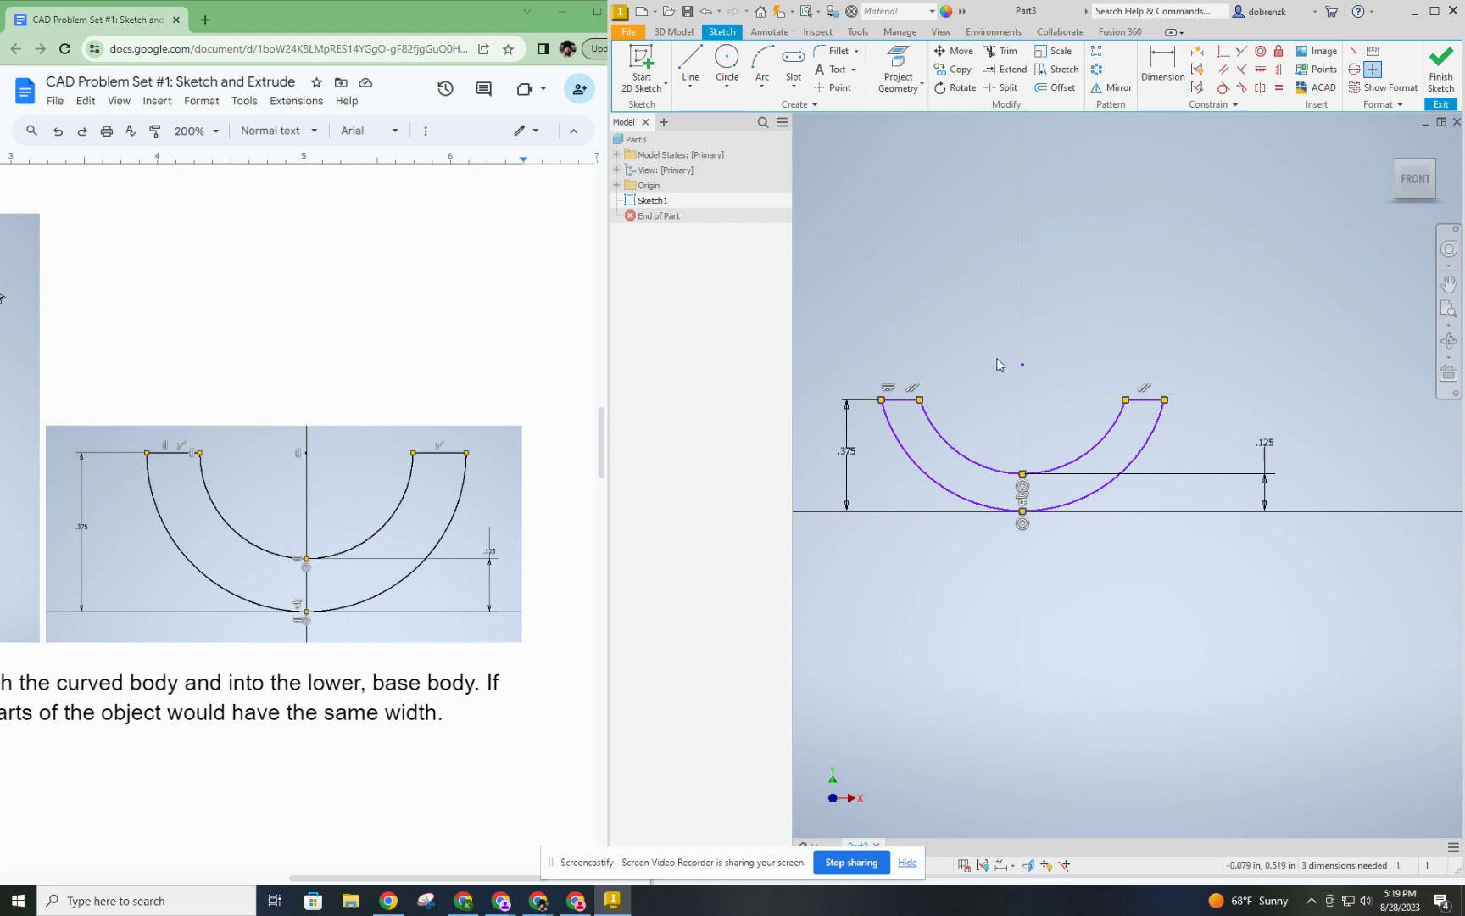
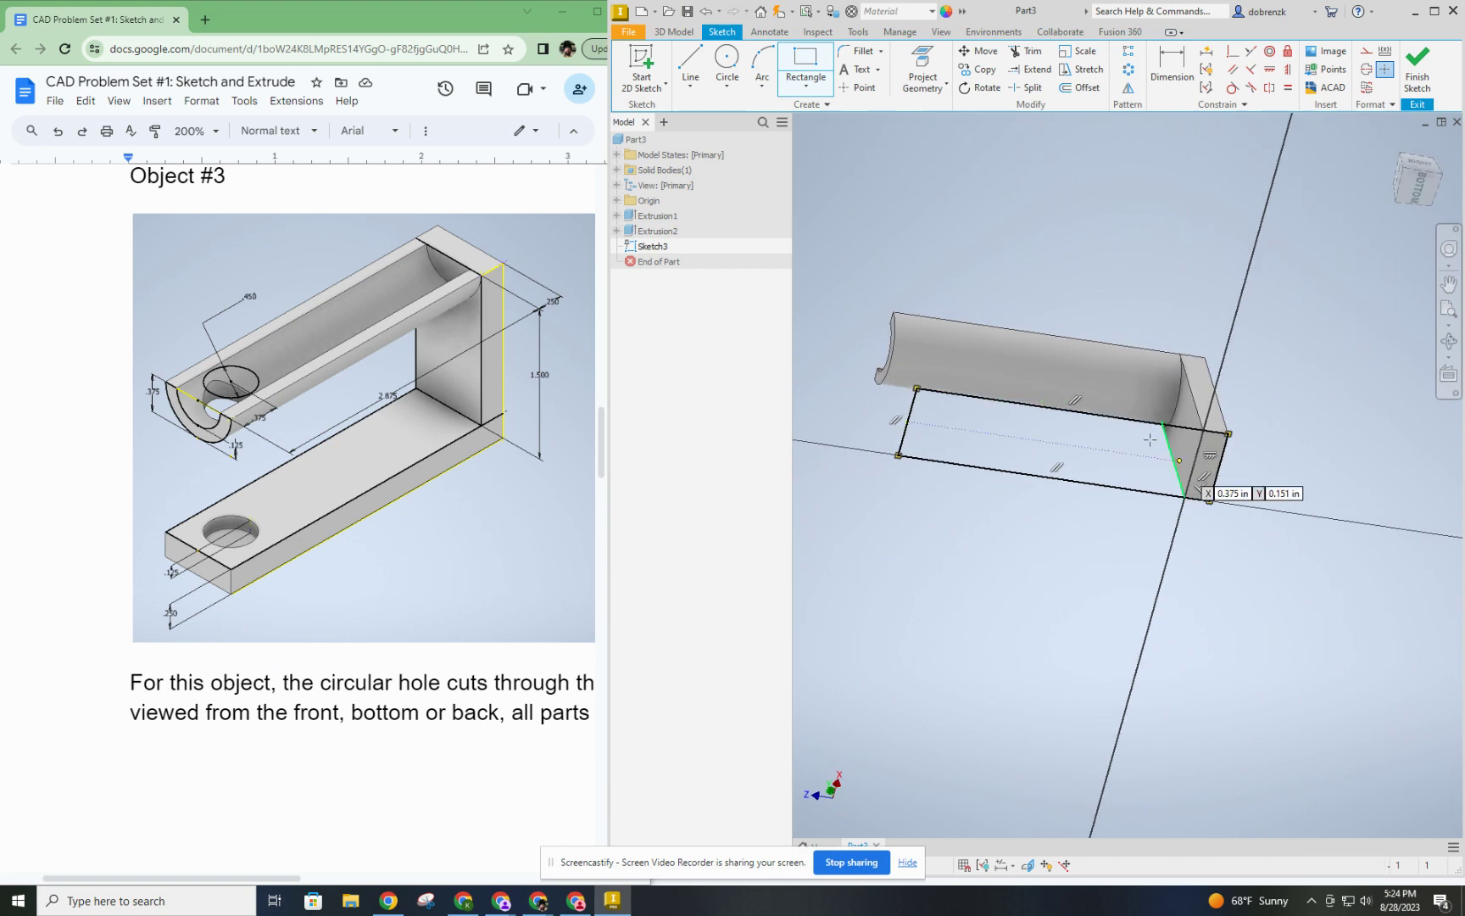
Extrude the base rectangle 0.250 in downward, joined to the body, to form the lower arm.
click(674, 32)
click(682, 59)
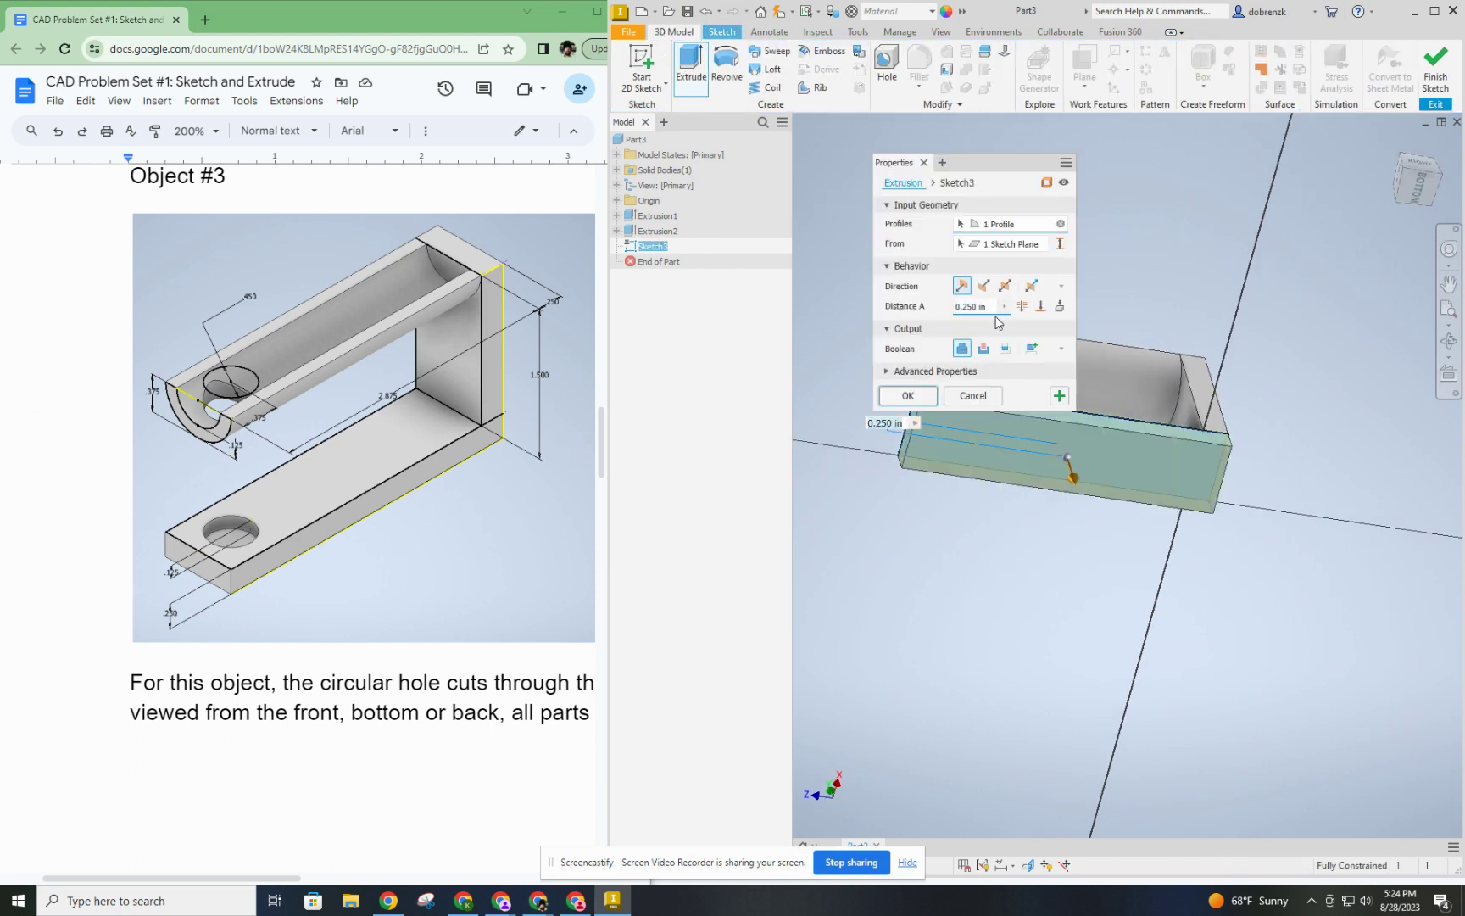
key(F5)
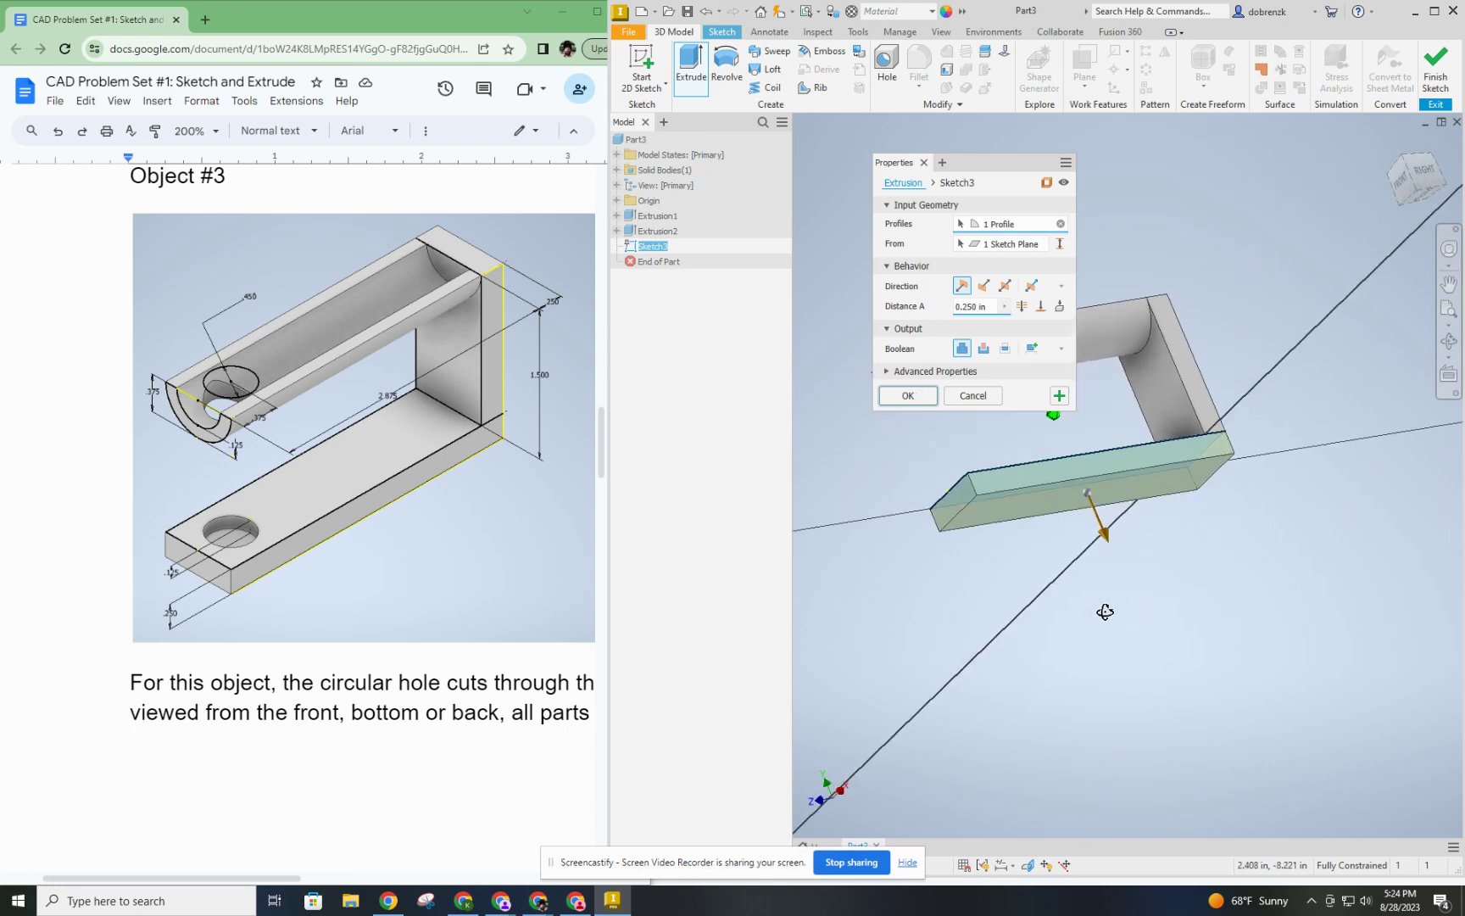
click(905, 396)
shift+middle_drag(1204, 462, 1289, 501)
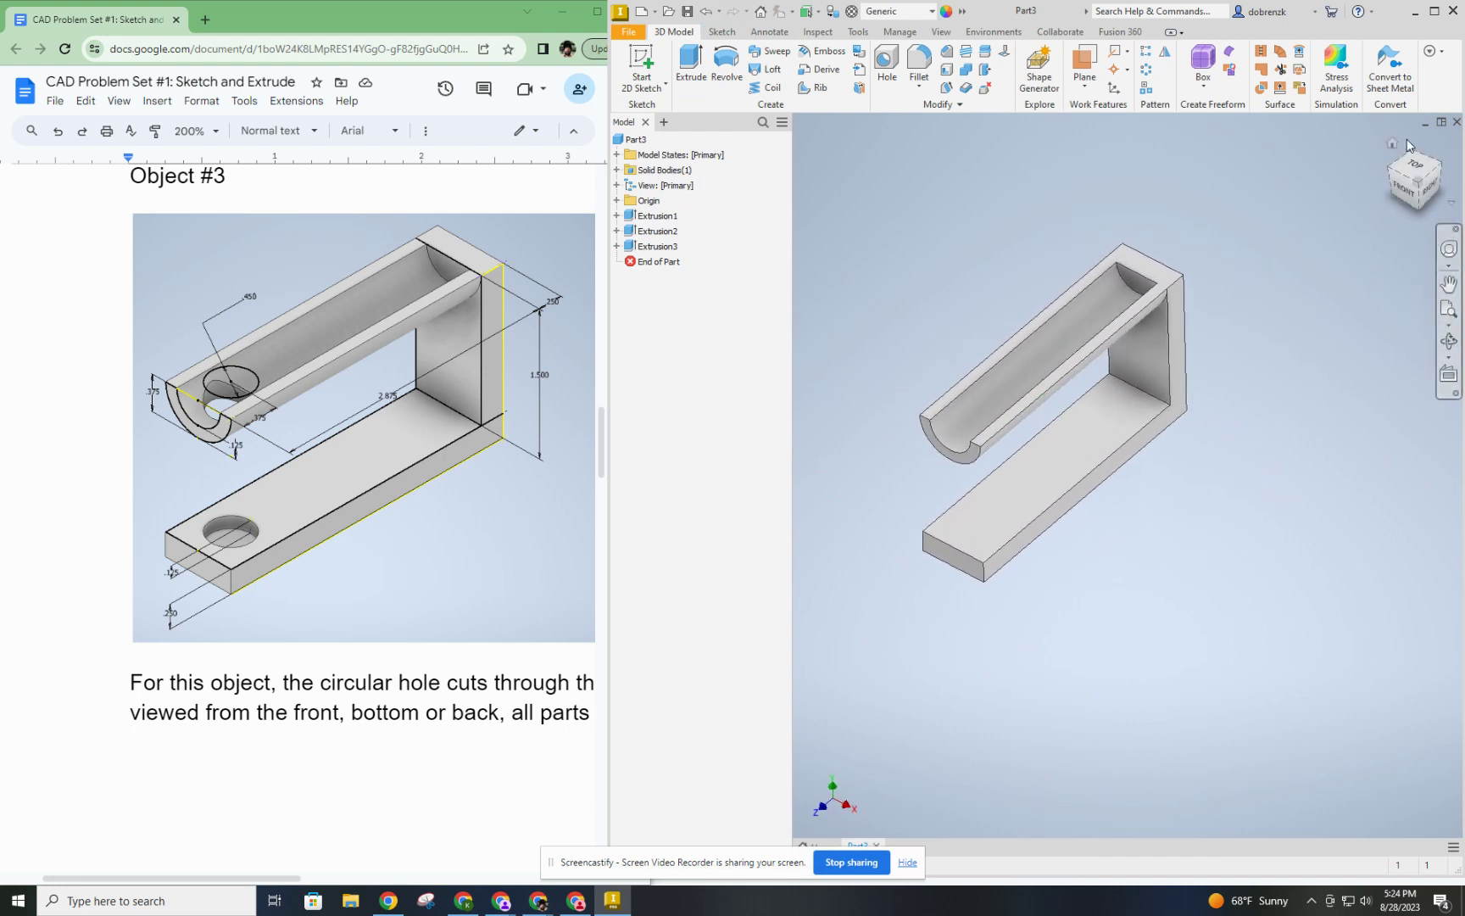
Sketch a circle about 0.44 in in diameter on the curved arm's top rim plane, centered in the channel near its open end.
click(1412, 188)
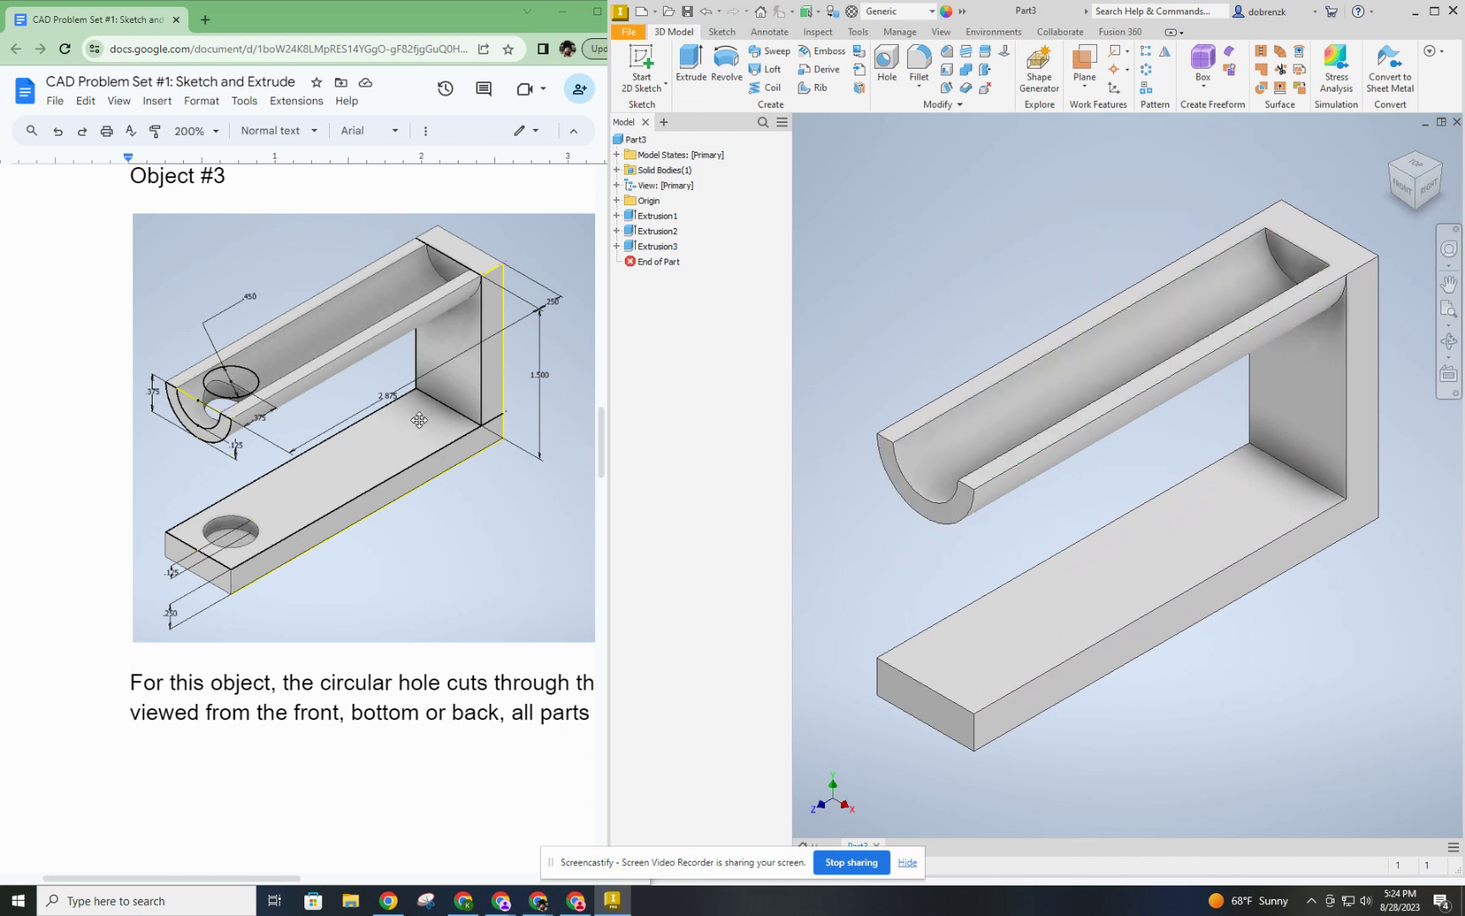
click(642, 66)
click(931, 408)
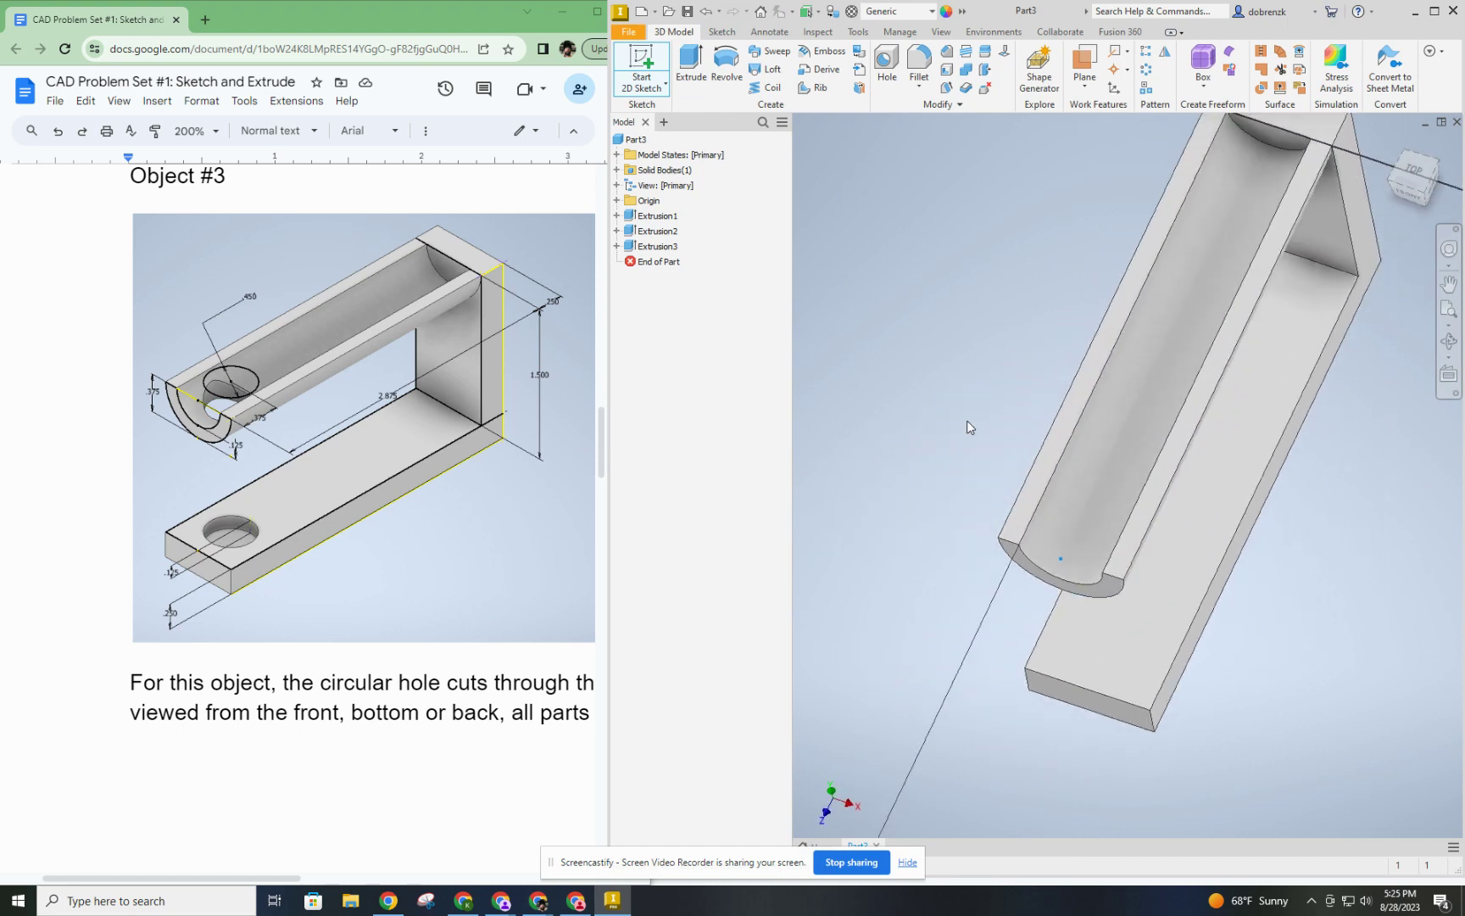
key(c)
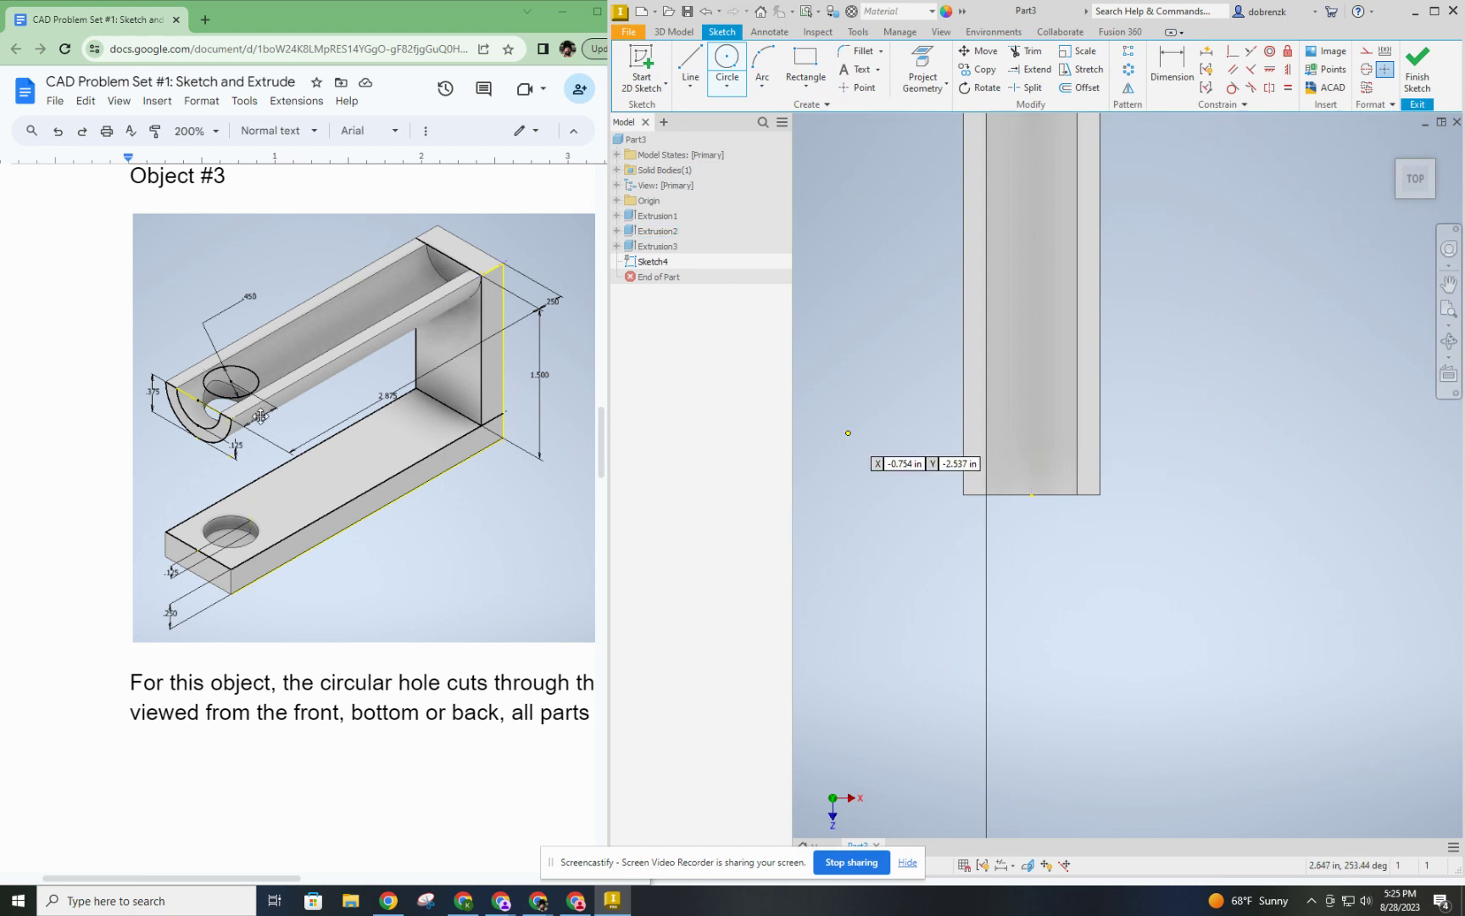
click(1031, 408)
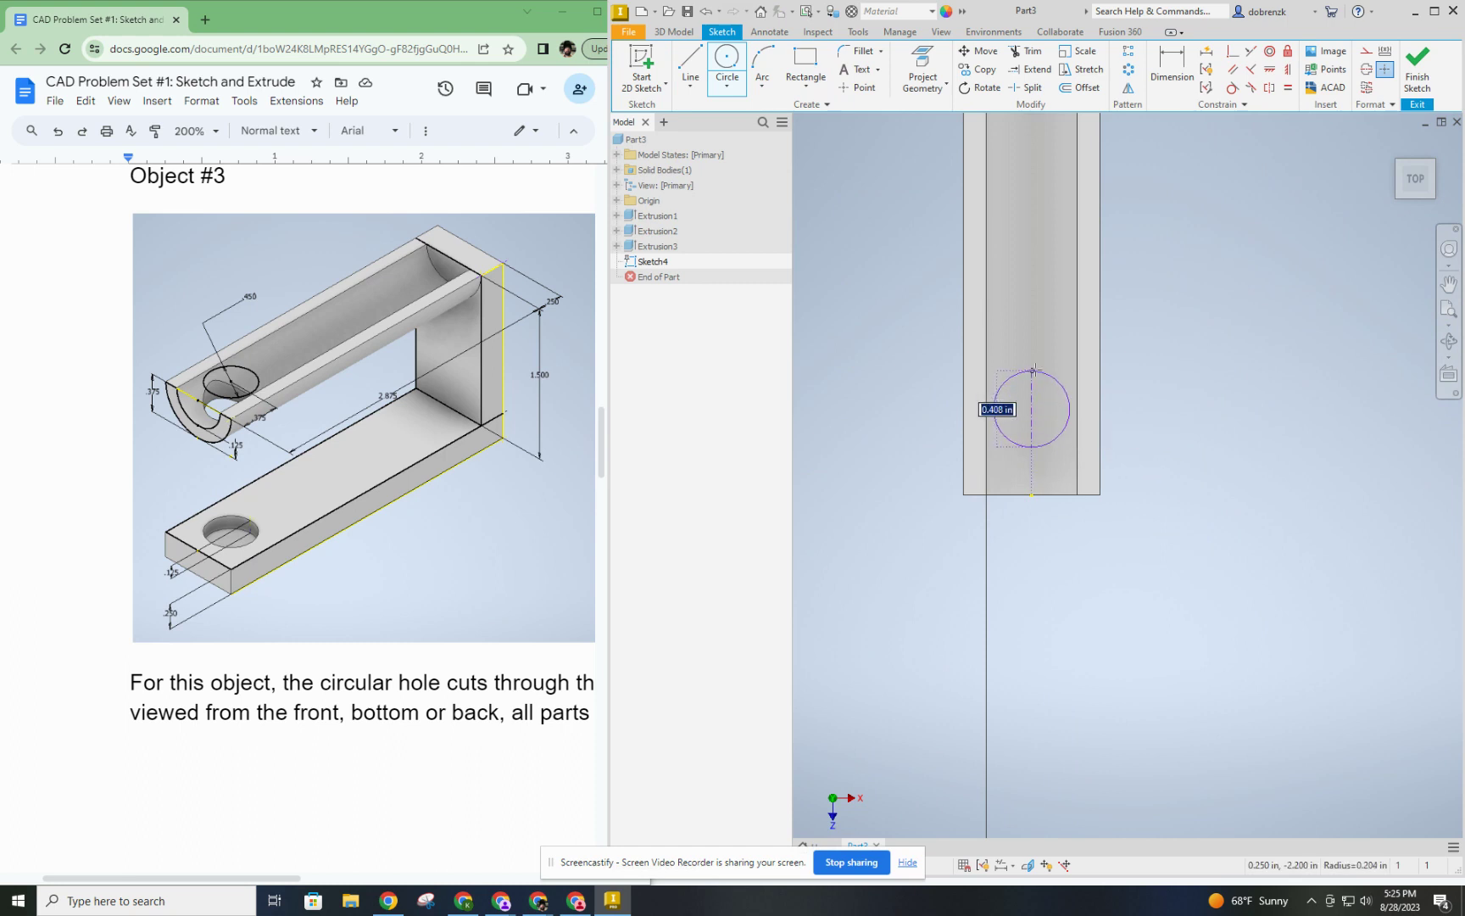
click(1071, 407)
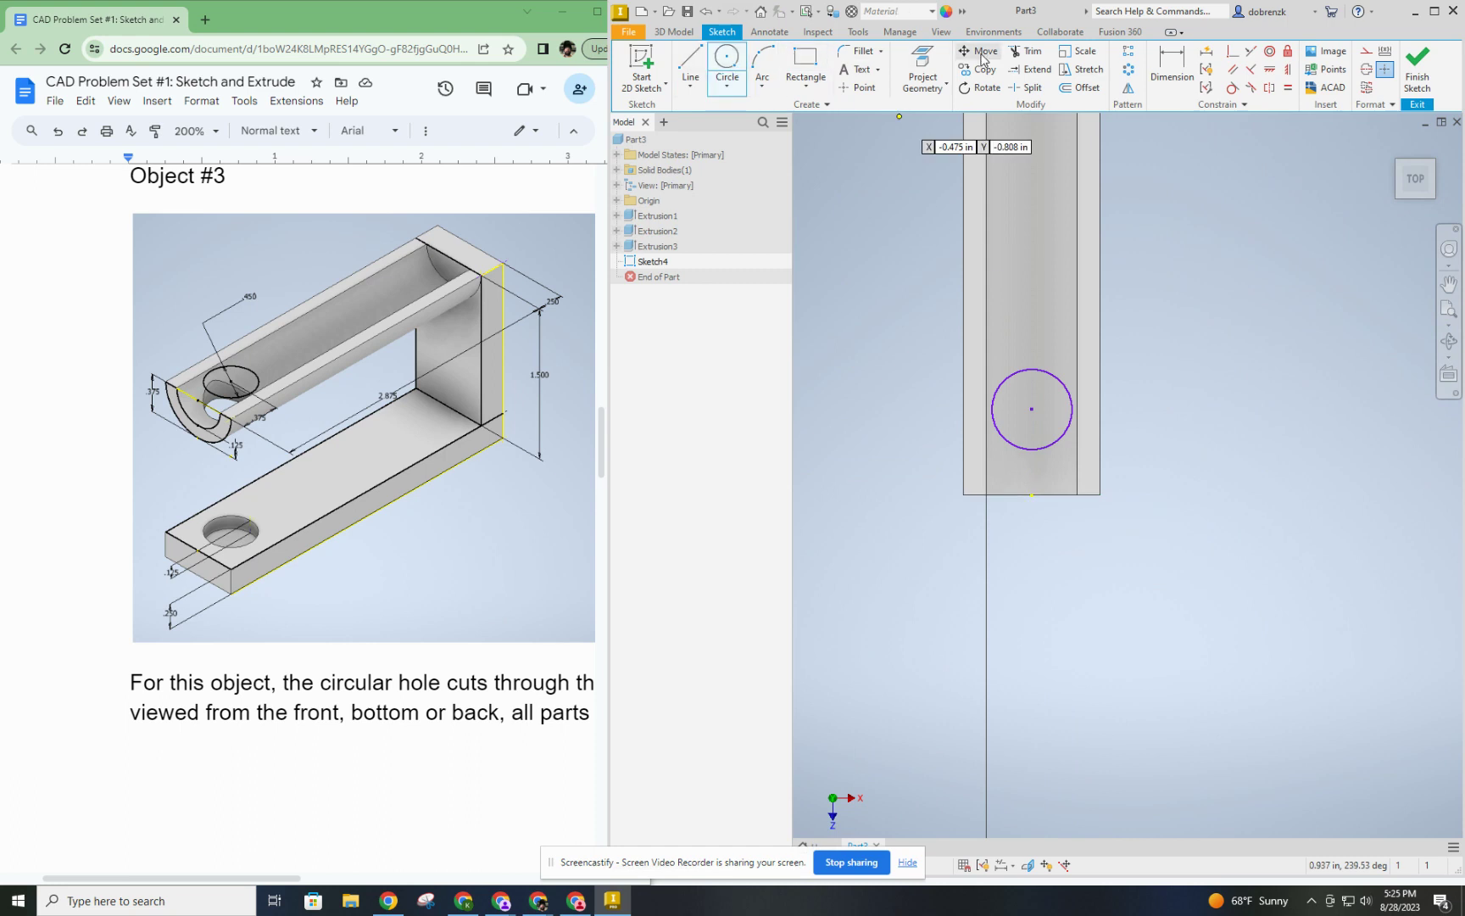
Dimension the distance from the circle's center to the midpoint of the arm's end edge as .375 in.
click(1171, 68)
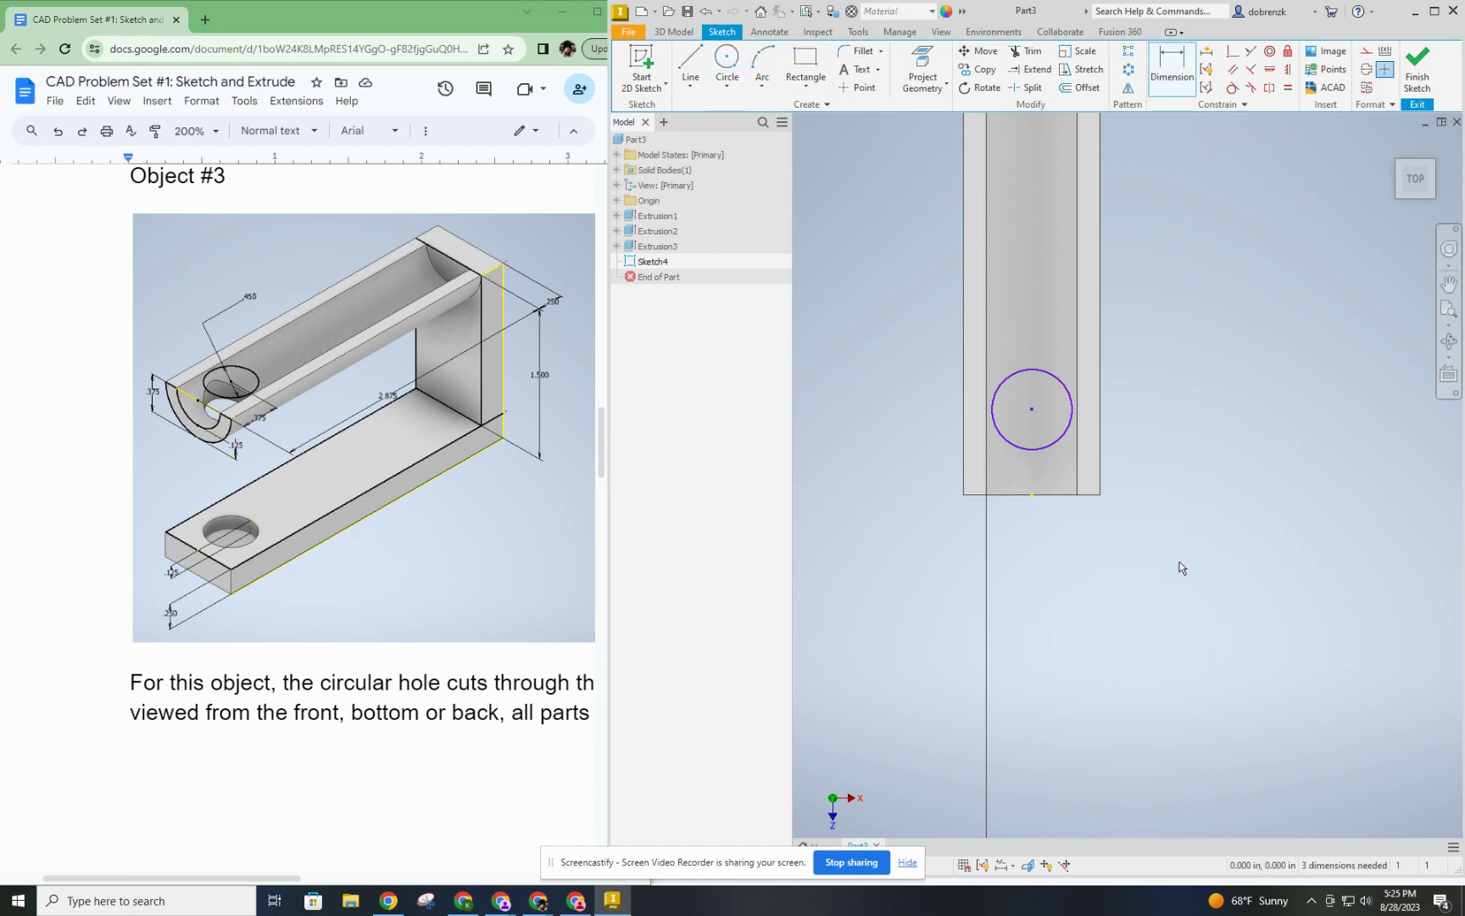
click(1032, 410)
click(1032, 494)
click(1160, 441)
text(.375)
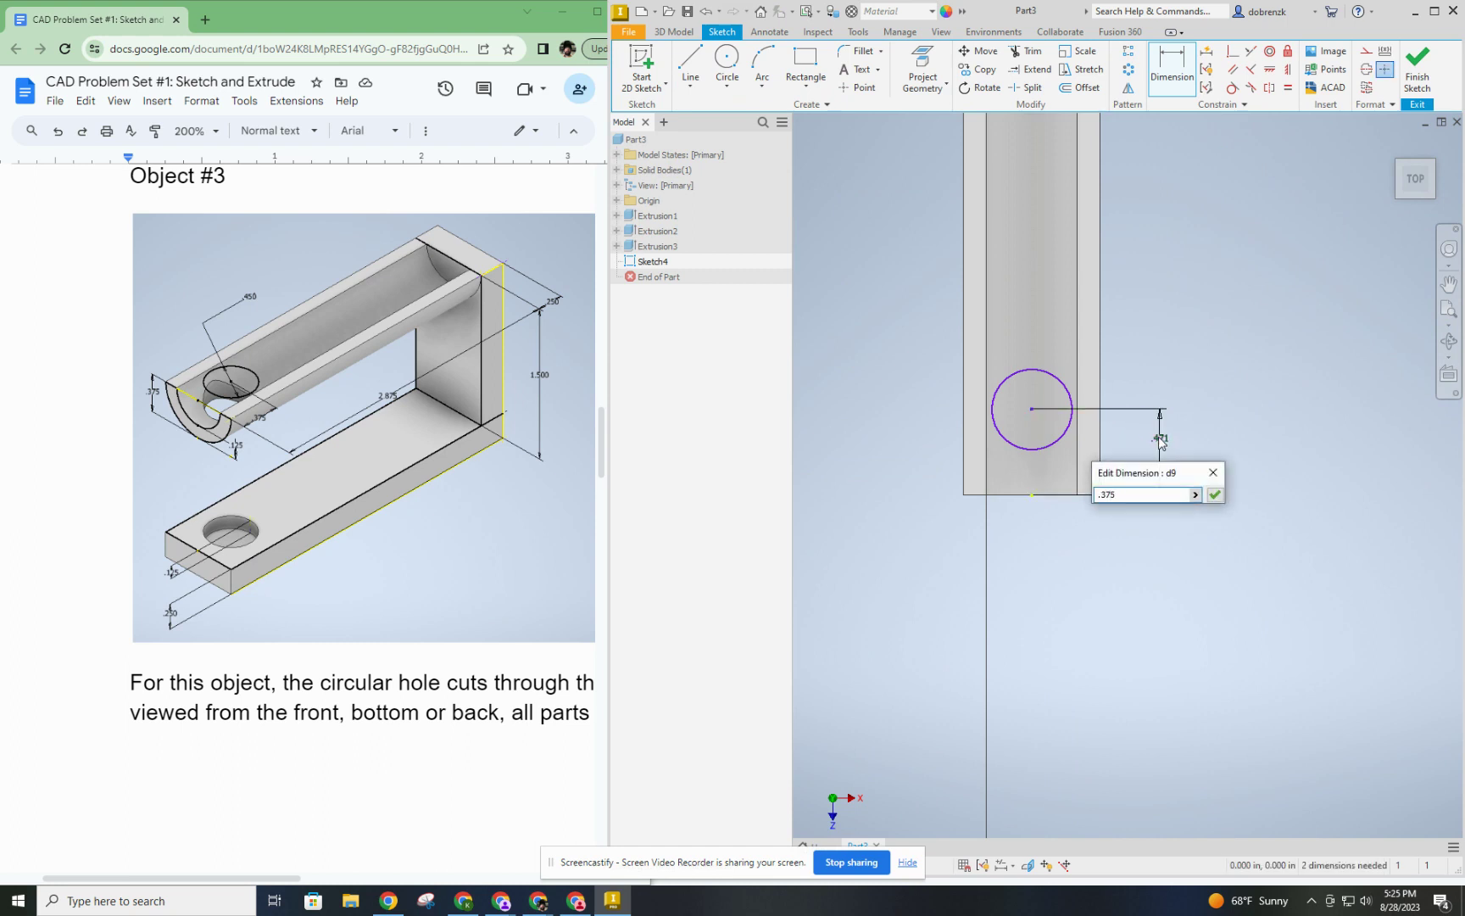
key(Return)
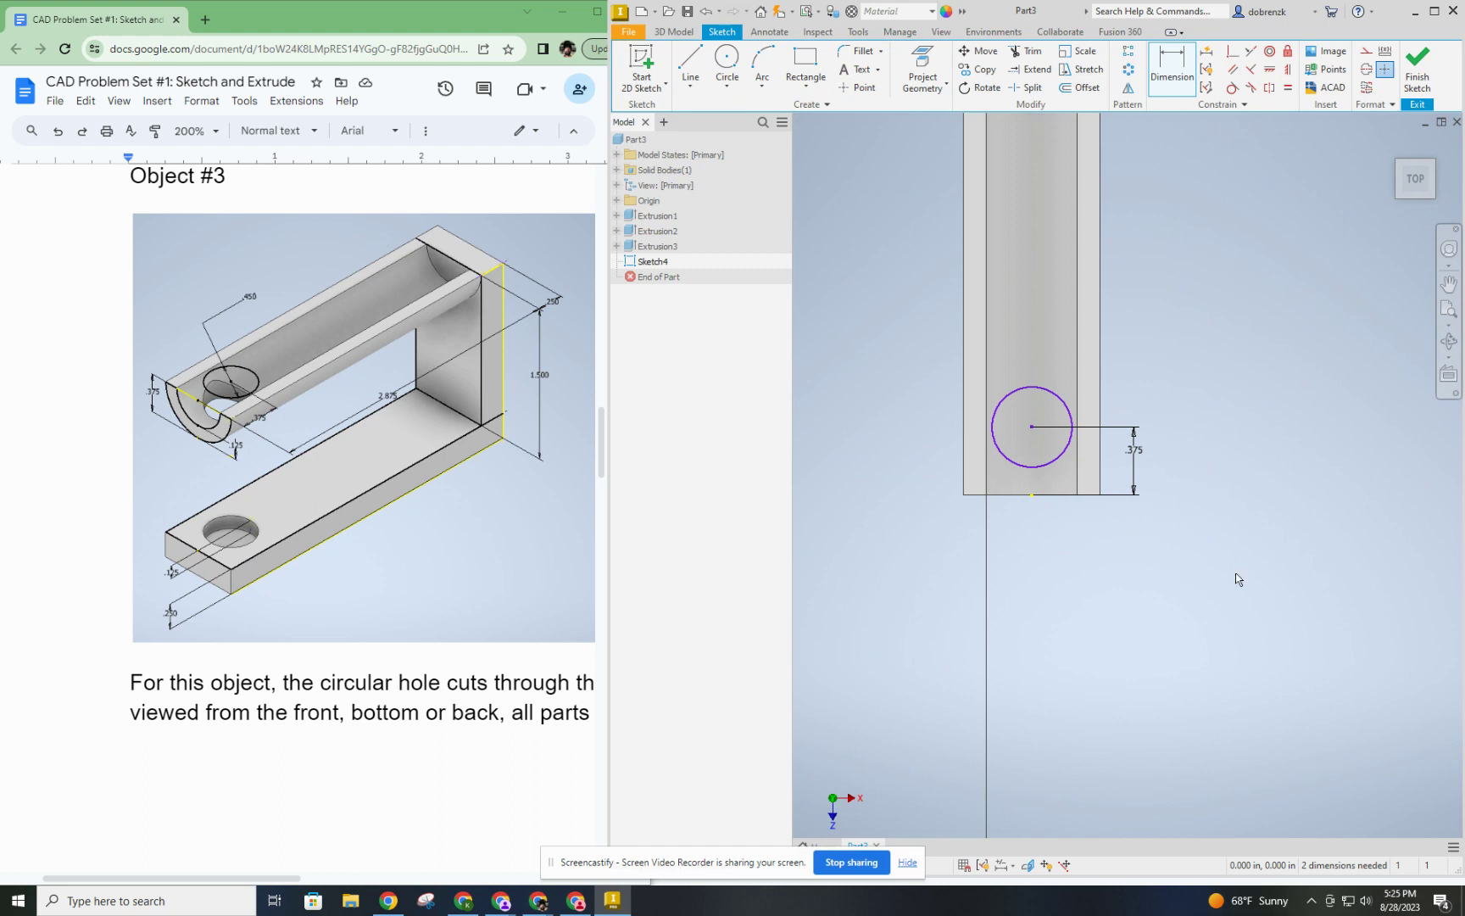
key(o)
click(1033, 388)
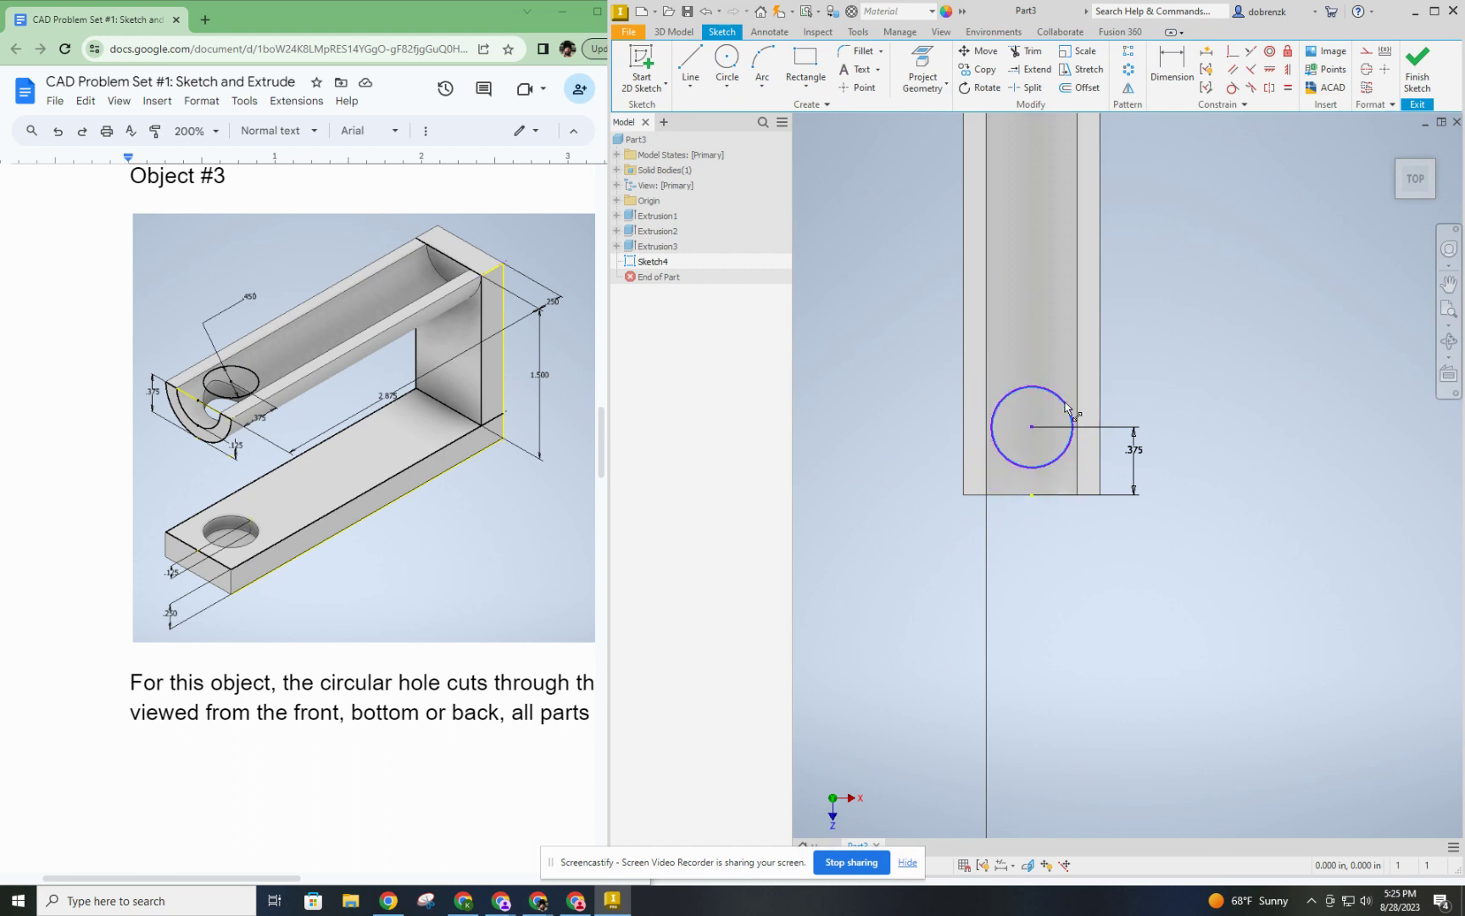
key(Escape)
Dimension the circle's diameter as .45 in.
click(1171, 68)
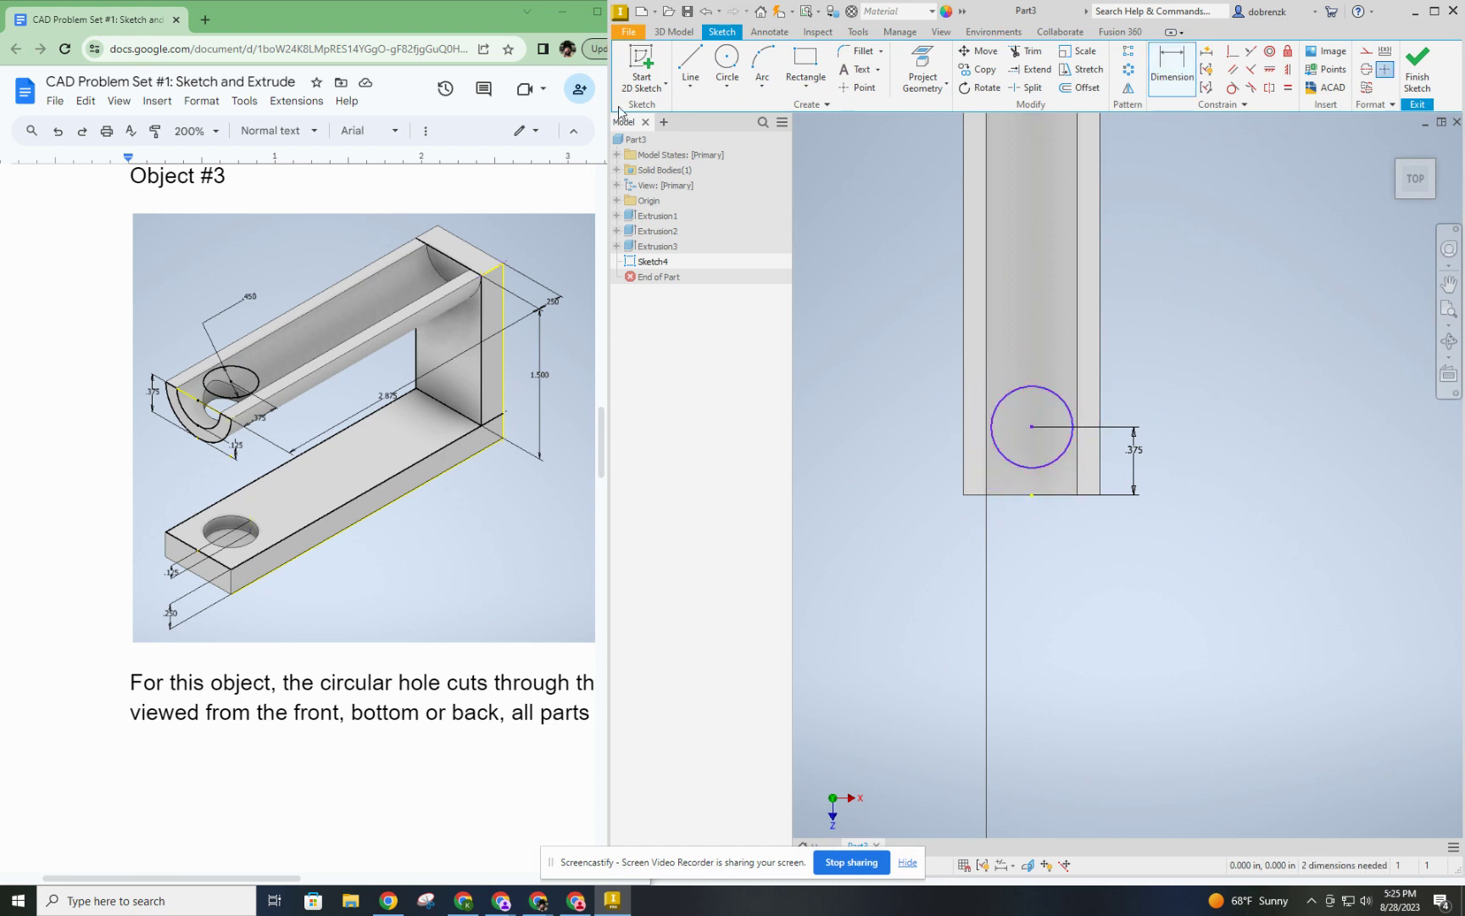
click(1006, 396)
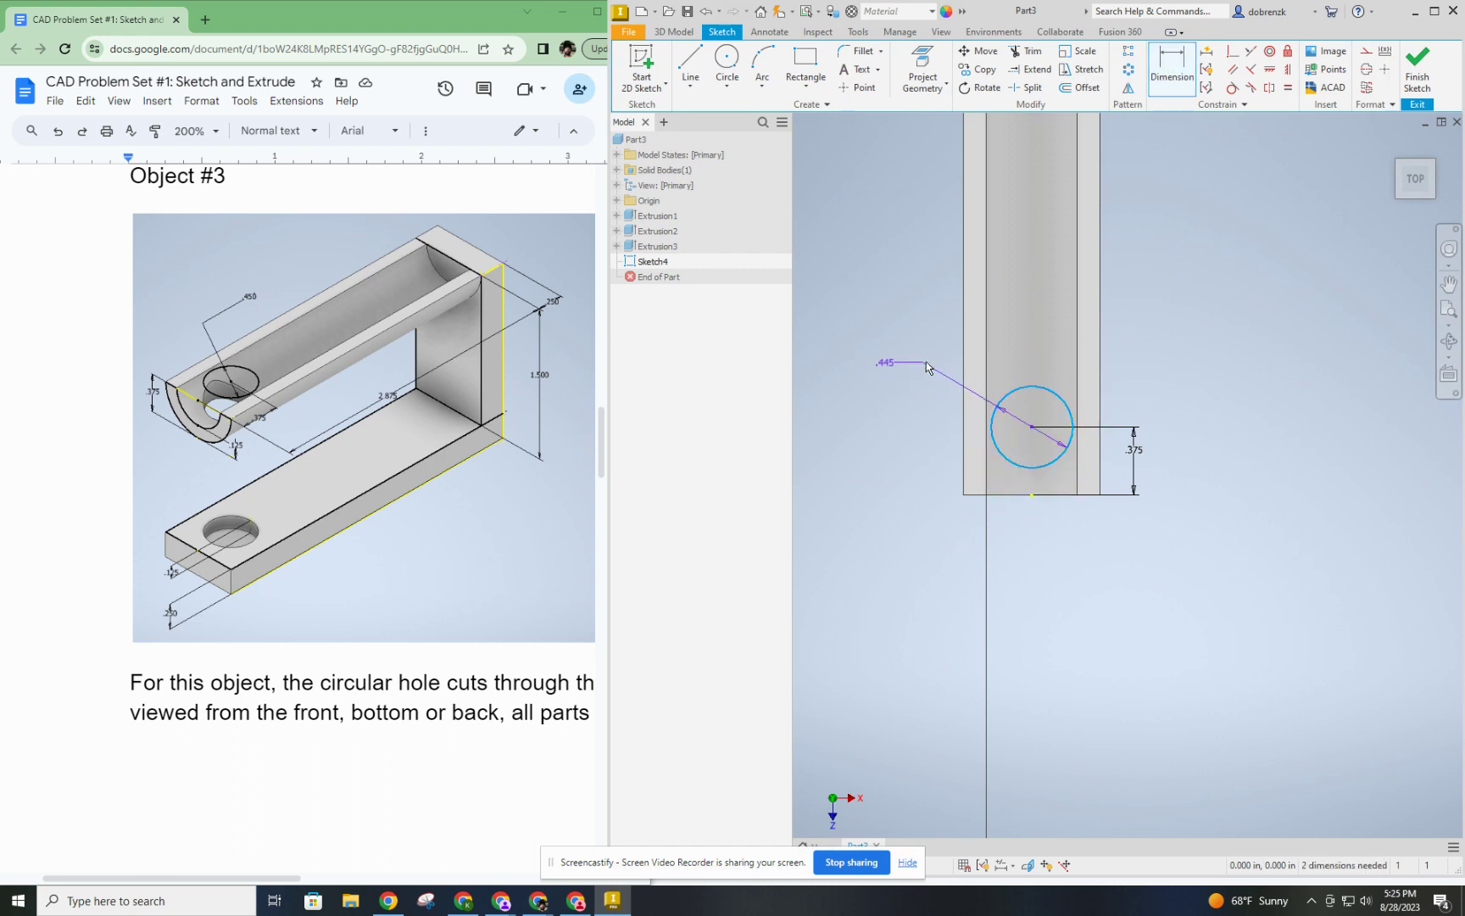
click(890, 347)
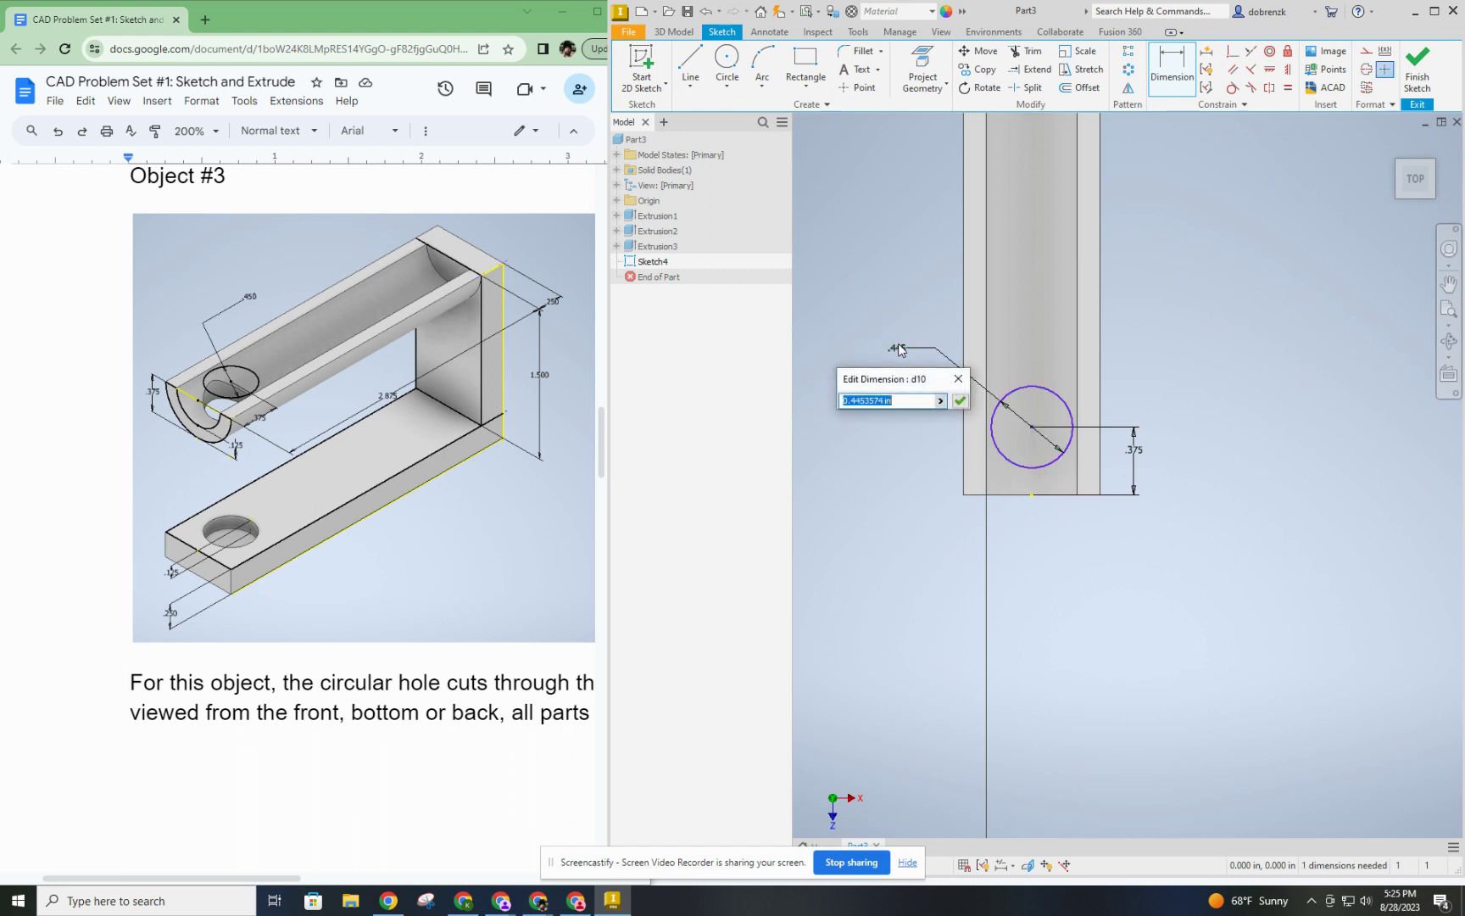
text(.45)
key(Return)
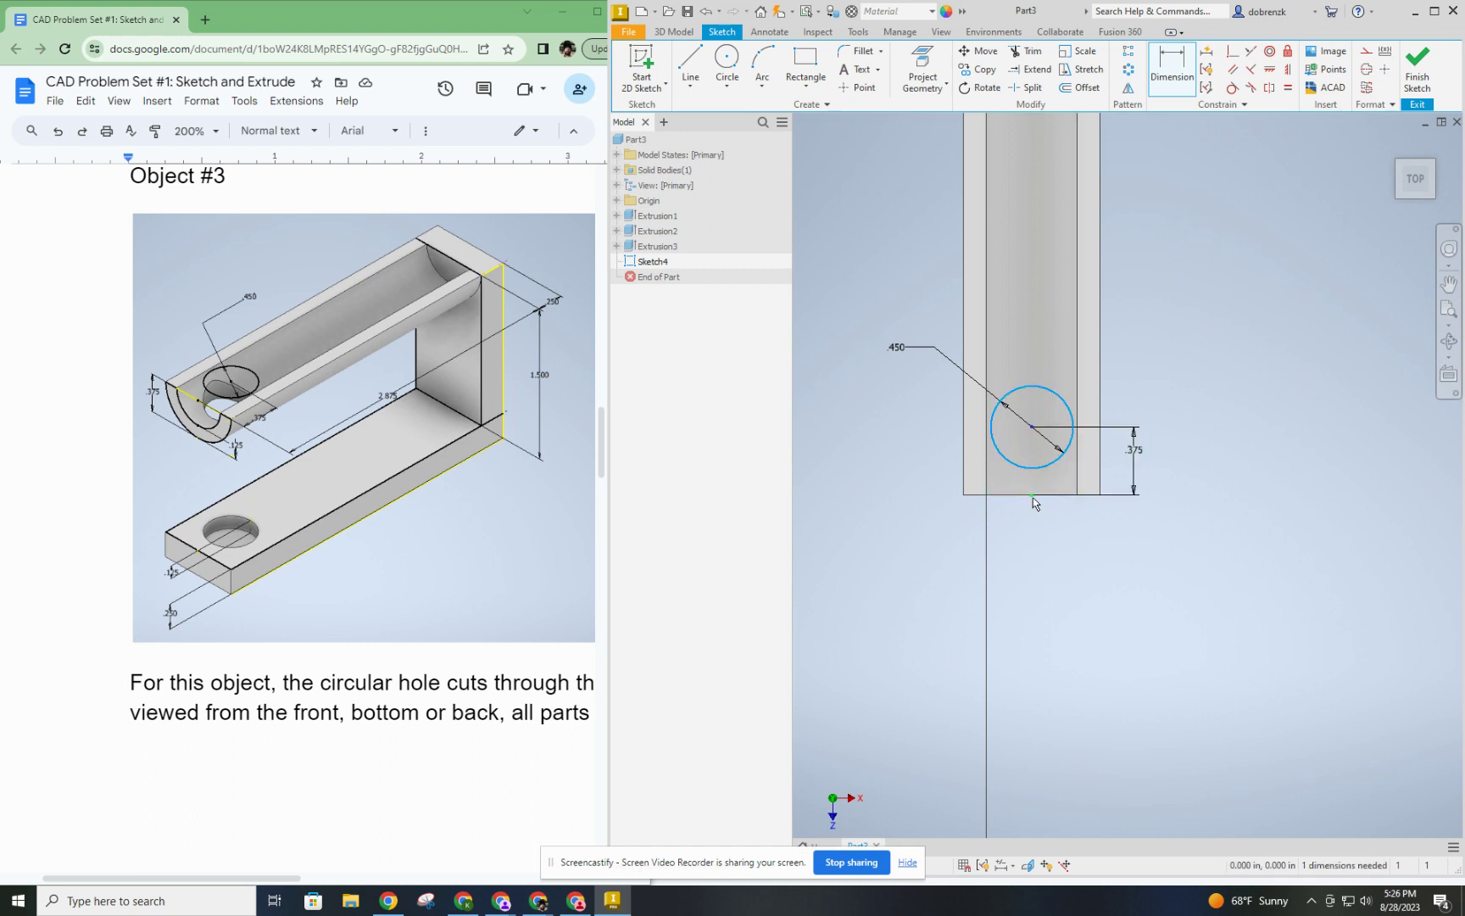
key(Escape)
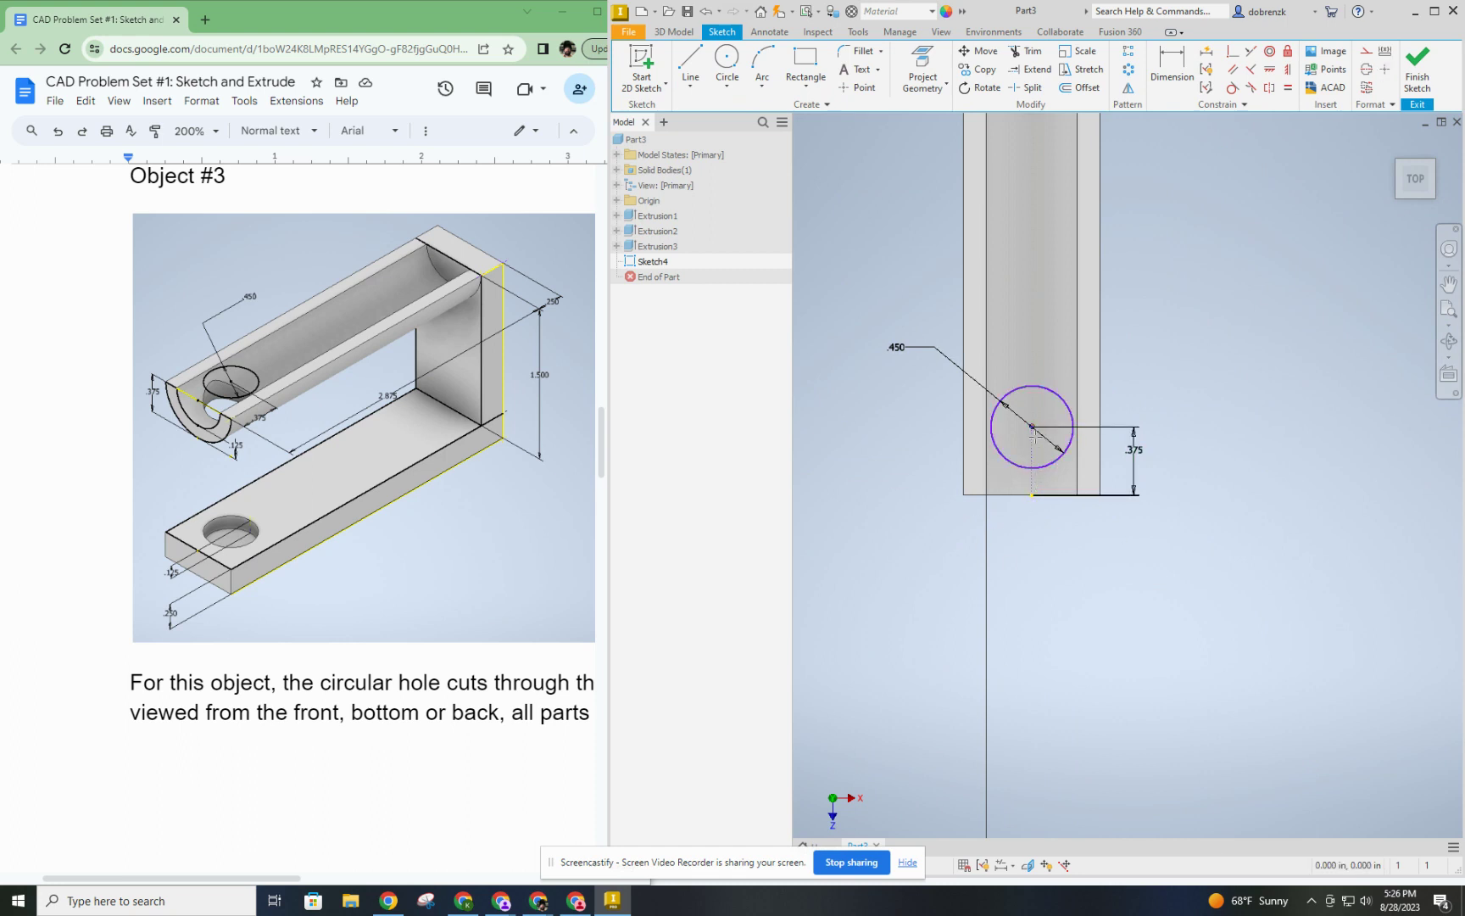
Align the circle's center with the midpoint of the arm's end edge using a vertical constraint.
mouse_move(1036, 433)
mouse_down()
mouse_move(975, 488)
mouse_move(891, 497)
mouse_move(882, 695)
mouse_move(1178, 356)
mouse_move(1051, 717)
mouse_move(1182, 757)
mouse_move(1034, 428)
mouse_up()
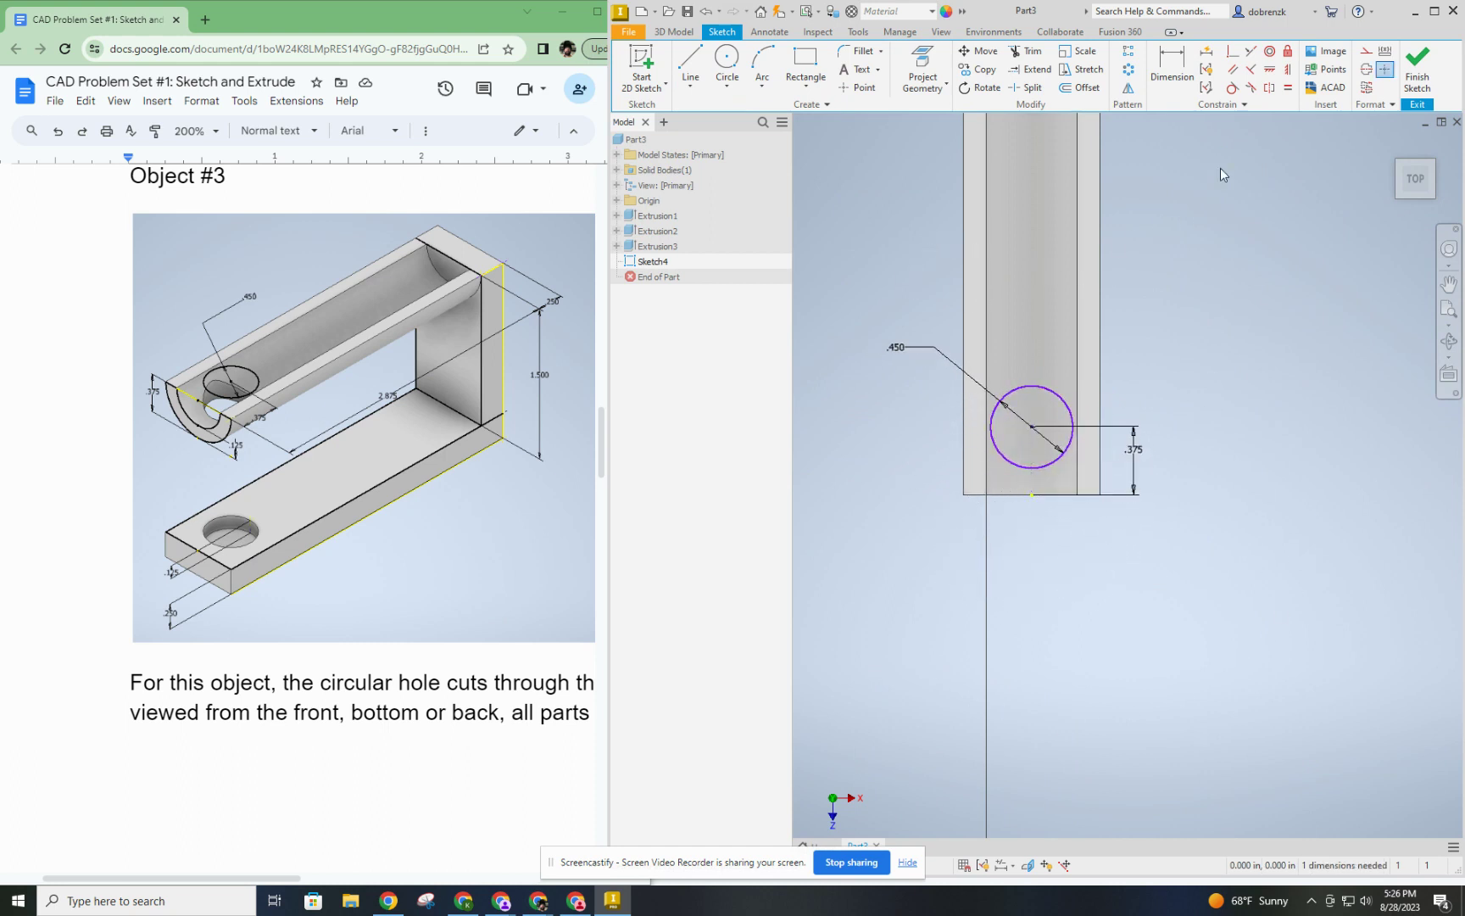
click(1285, 71)
click(1033, 432)
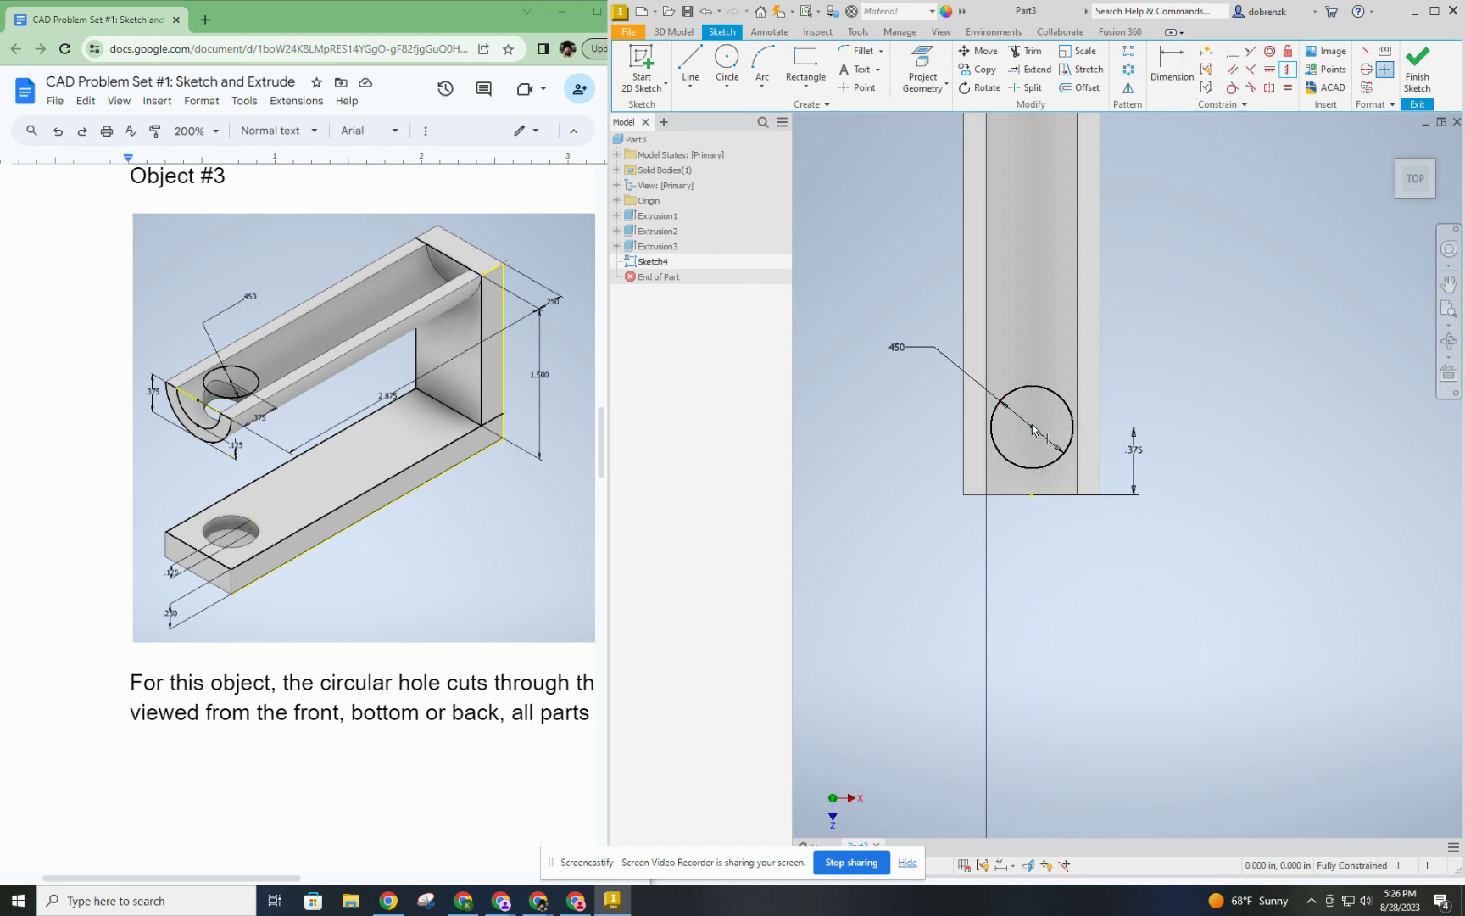
click(674, 32)
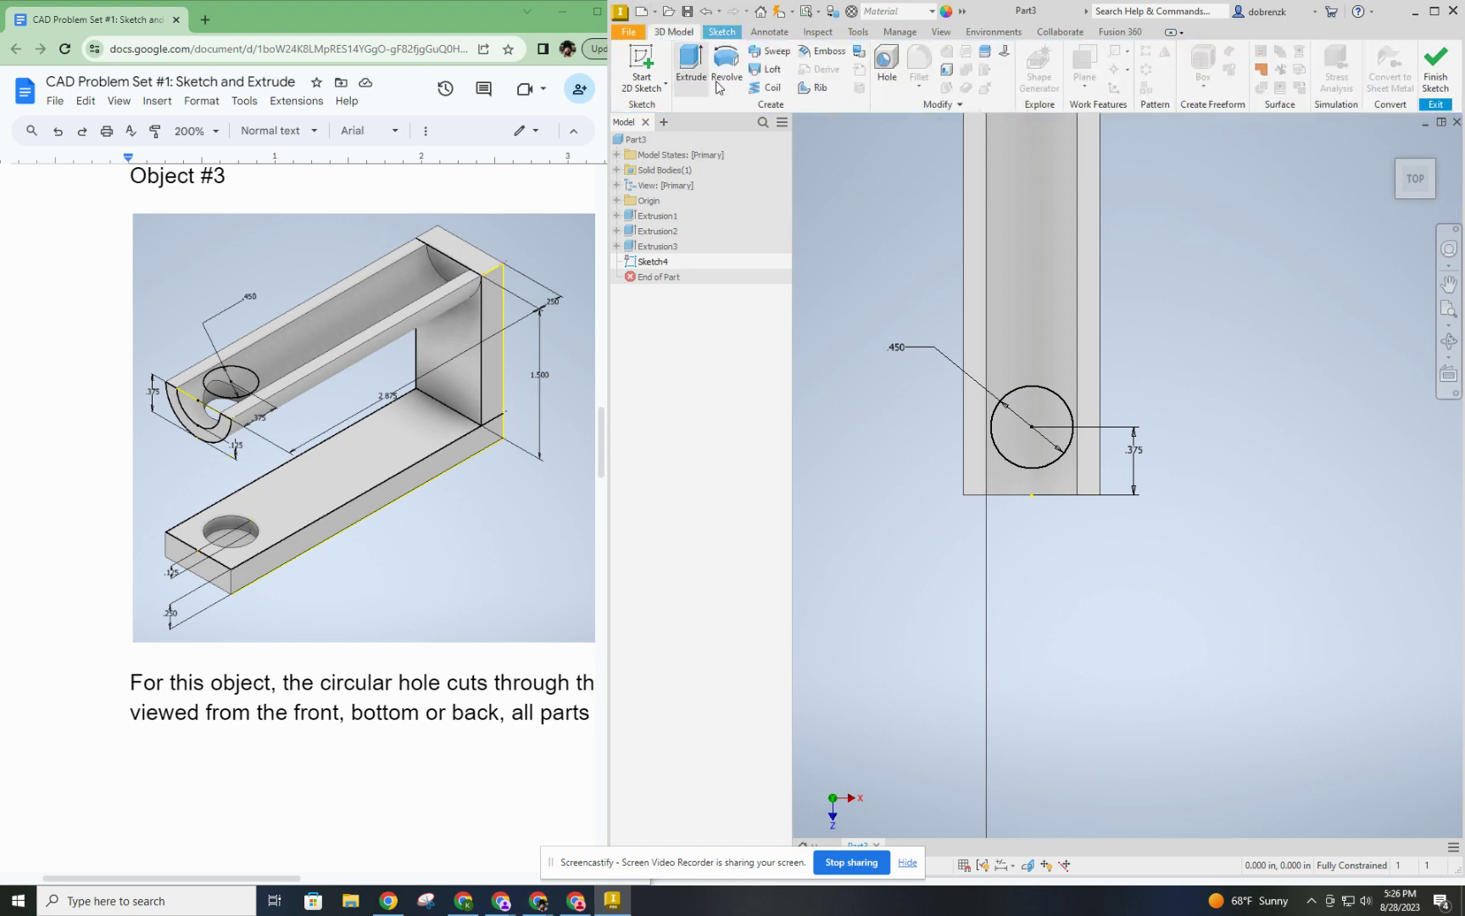
click(691, 66)
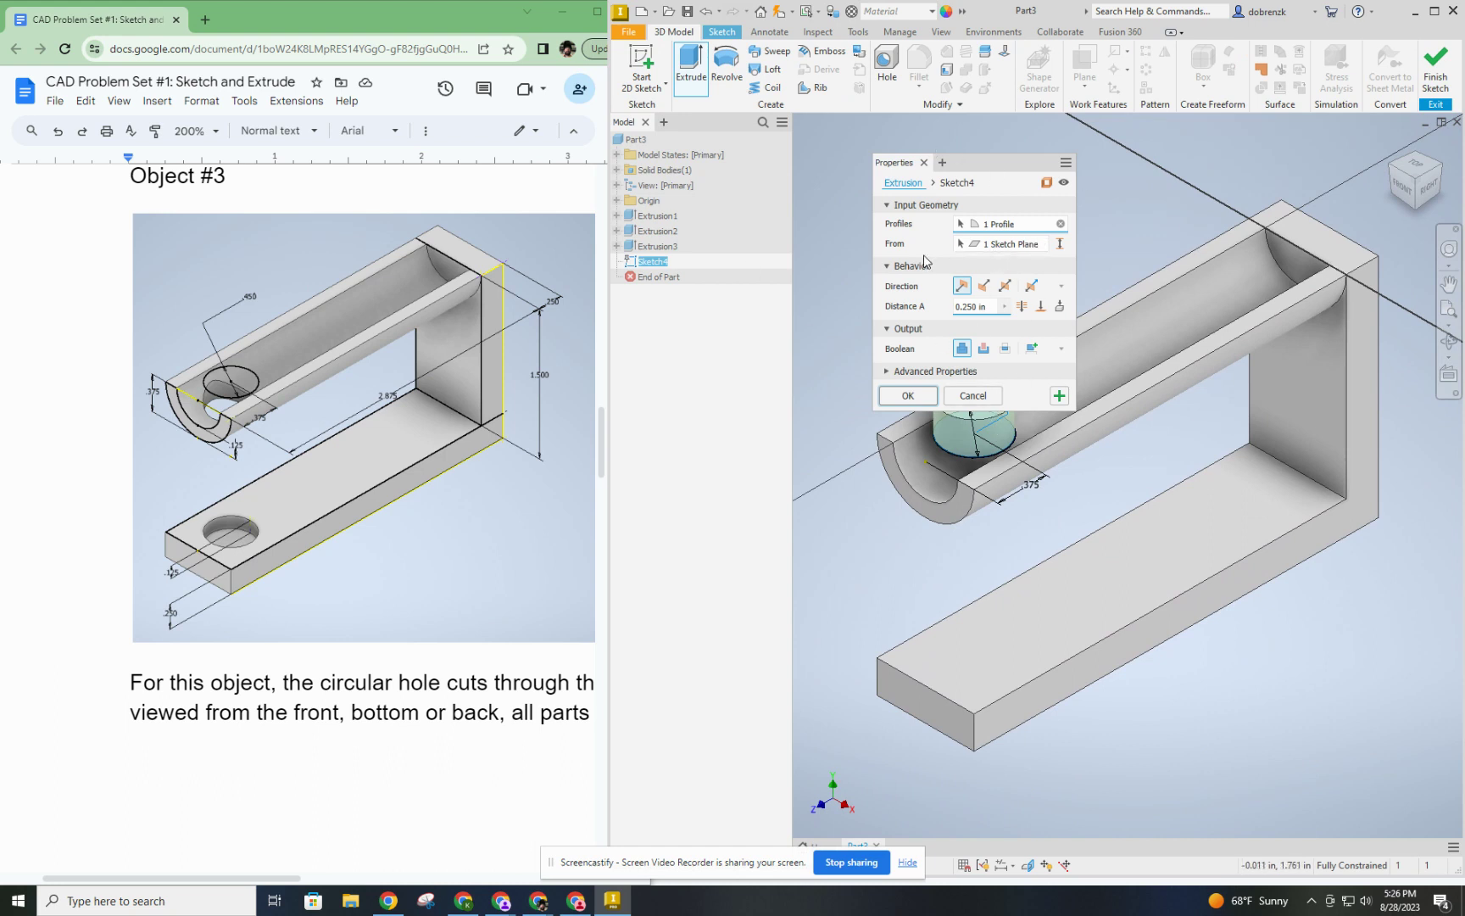
click(985, 349)
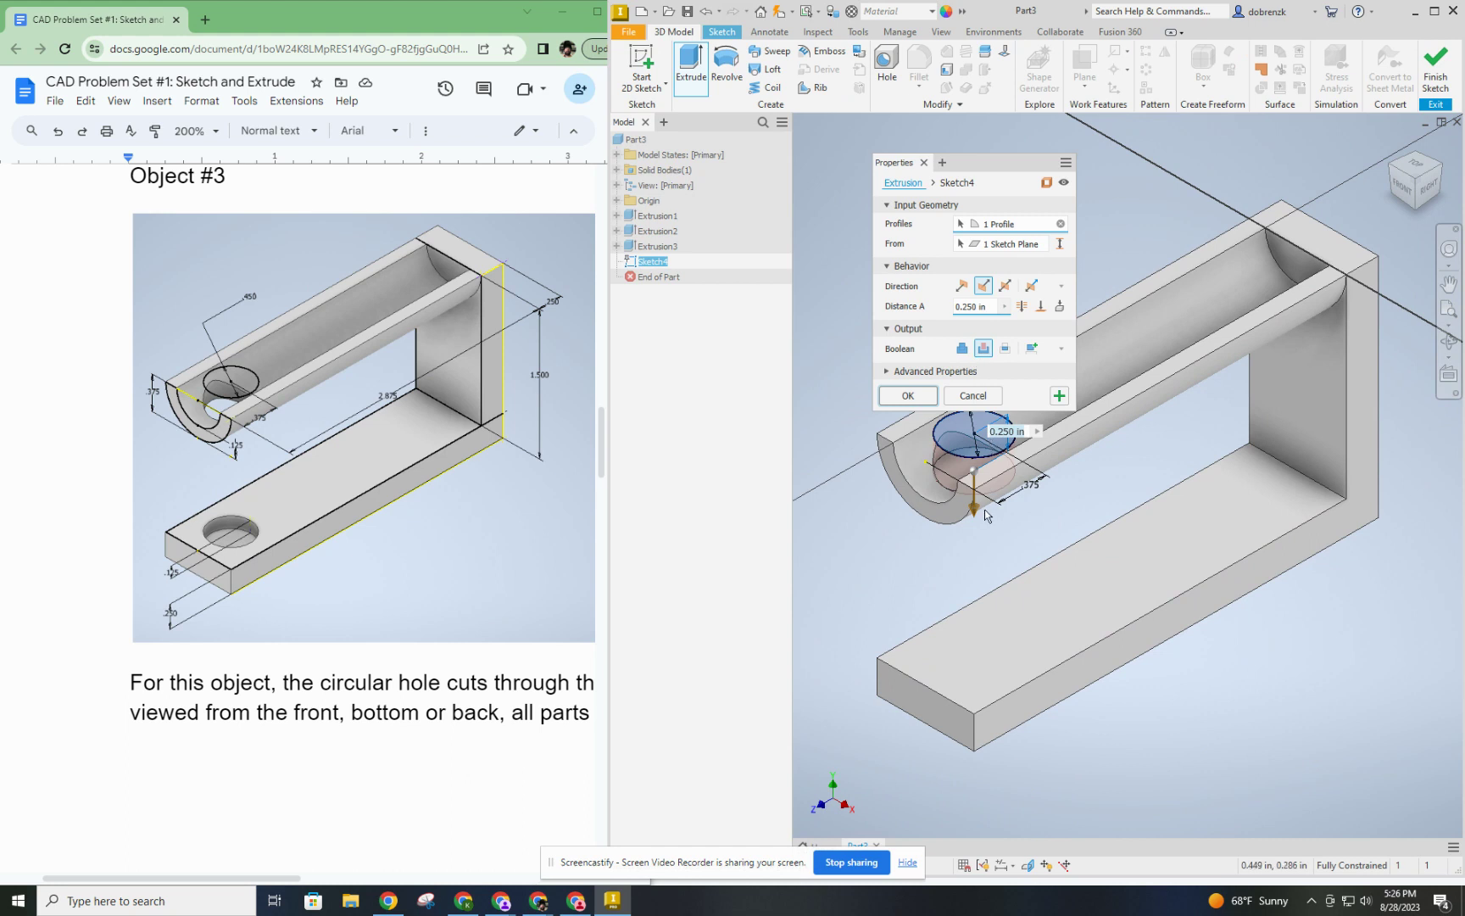
drag(980, 517, 985, 712)
middle_drag(1146, 647, 1144, 551)
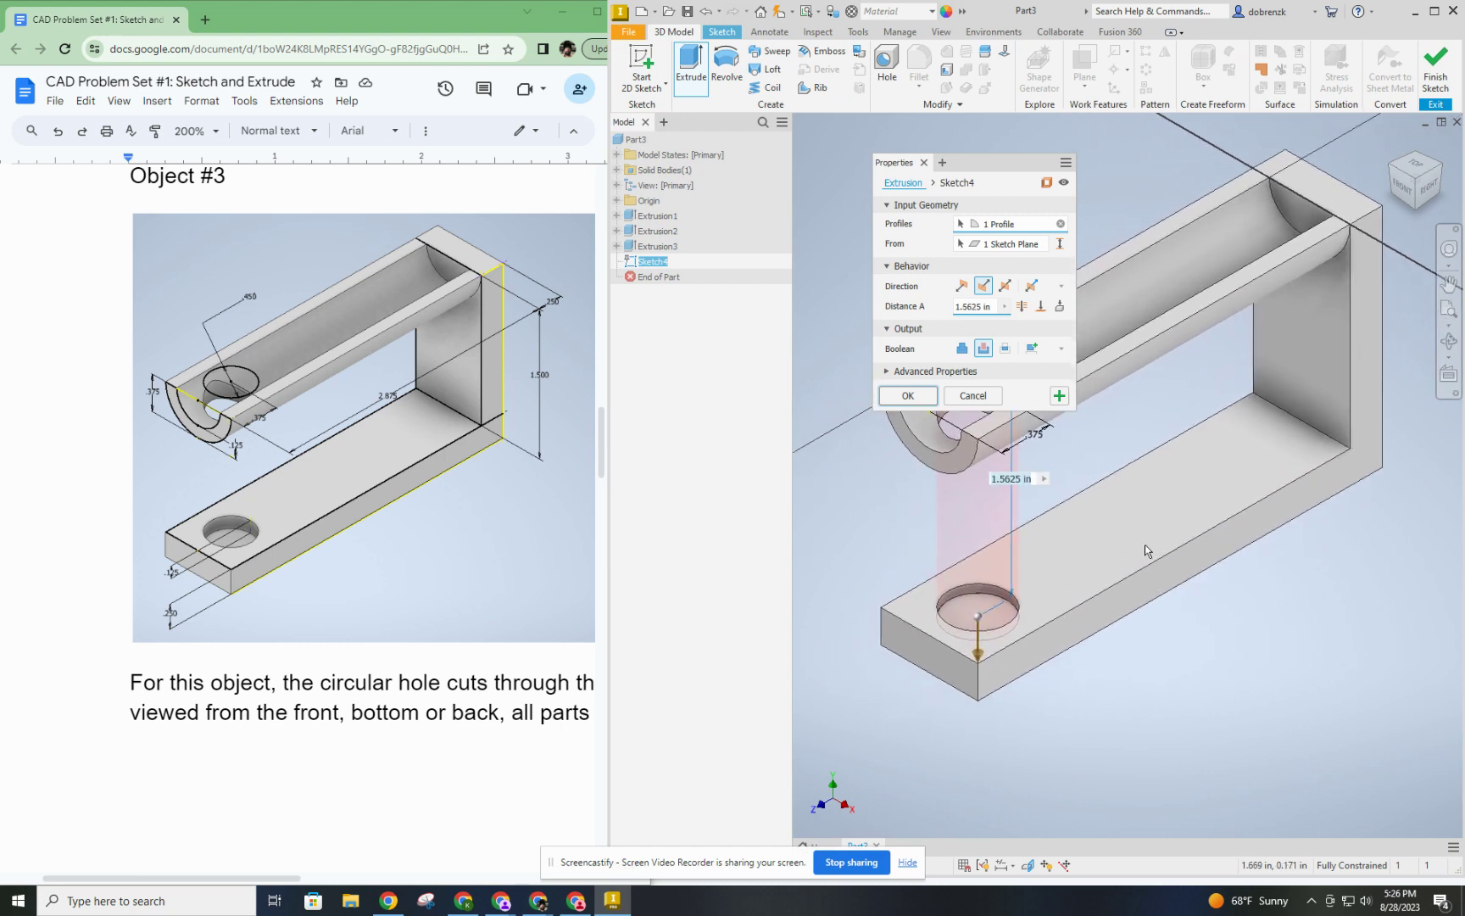
click(1022, 307)
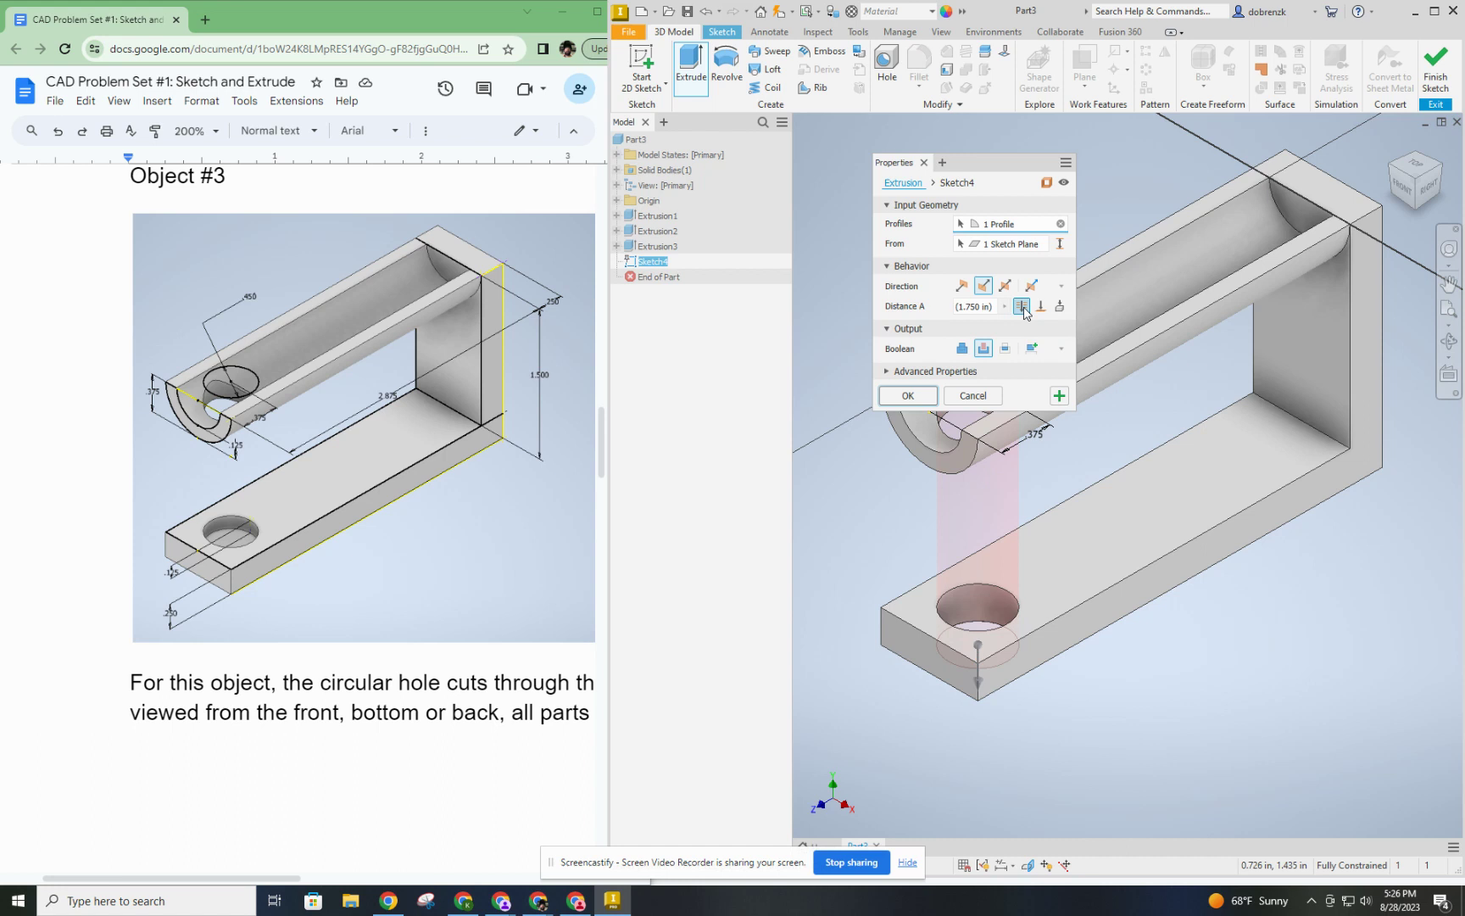
click(1041, 306)
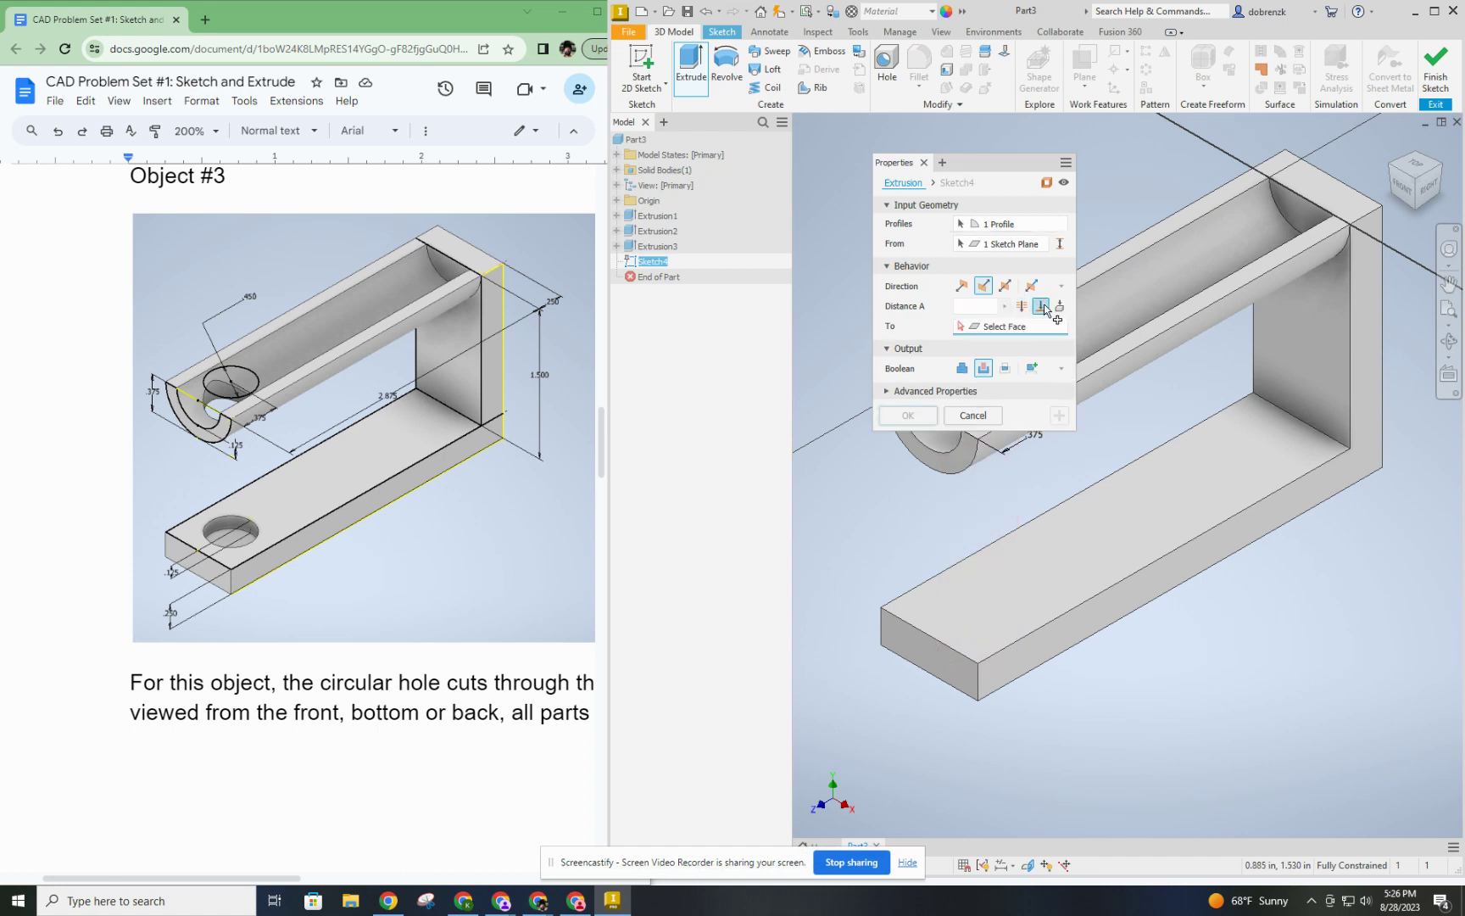
click(1036, 607)
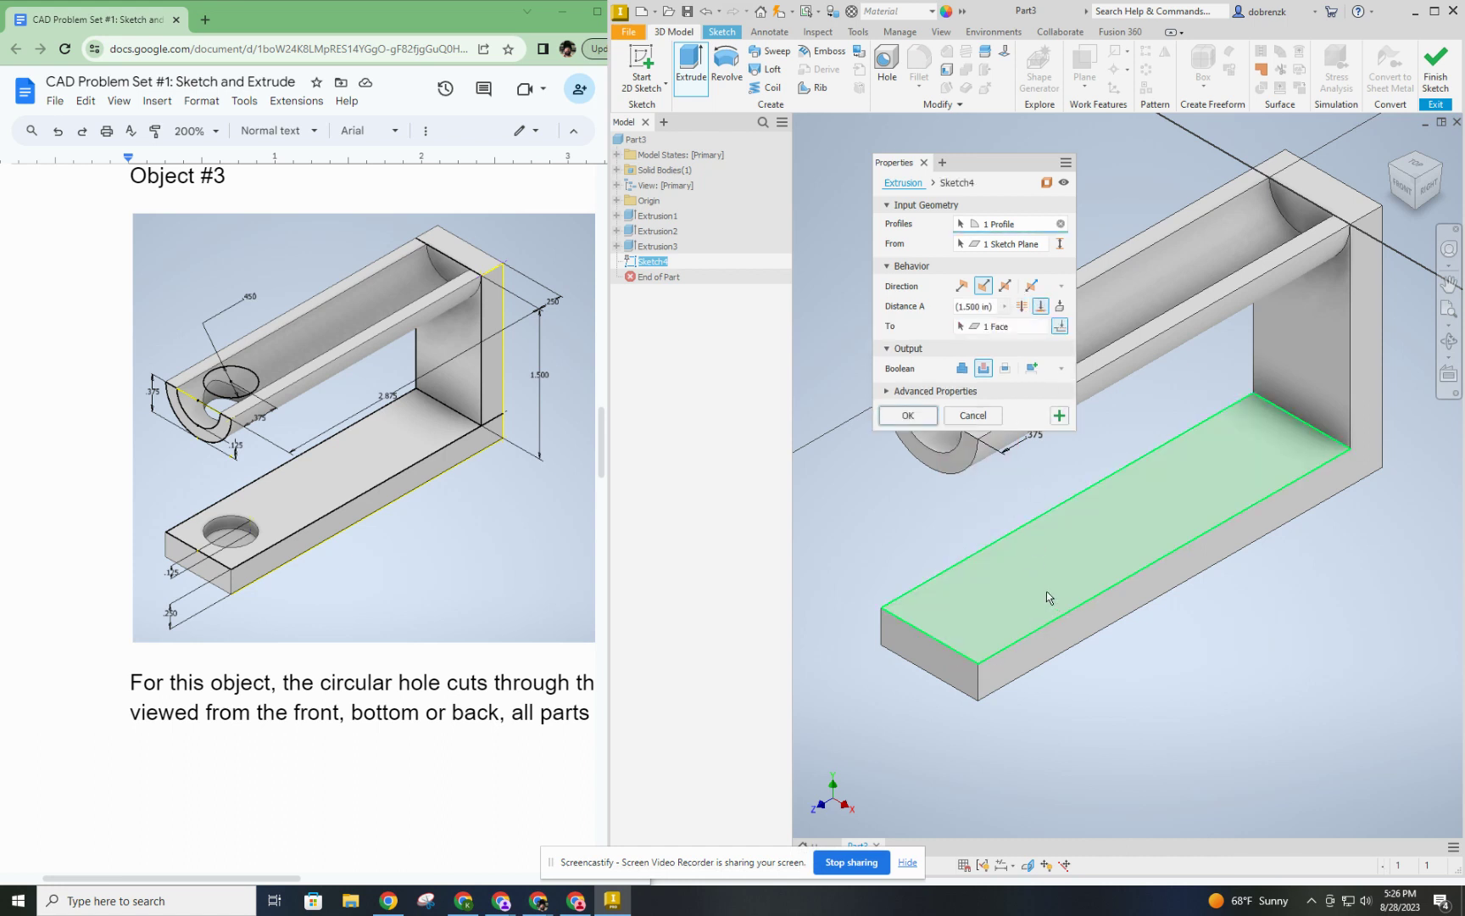
click(1059, 306)
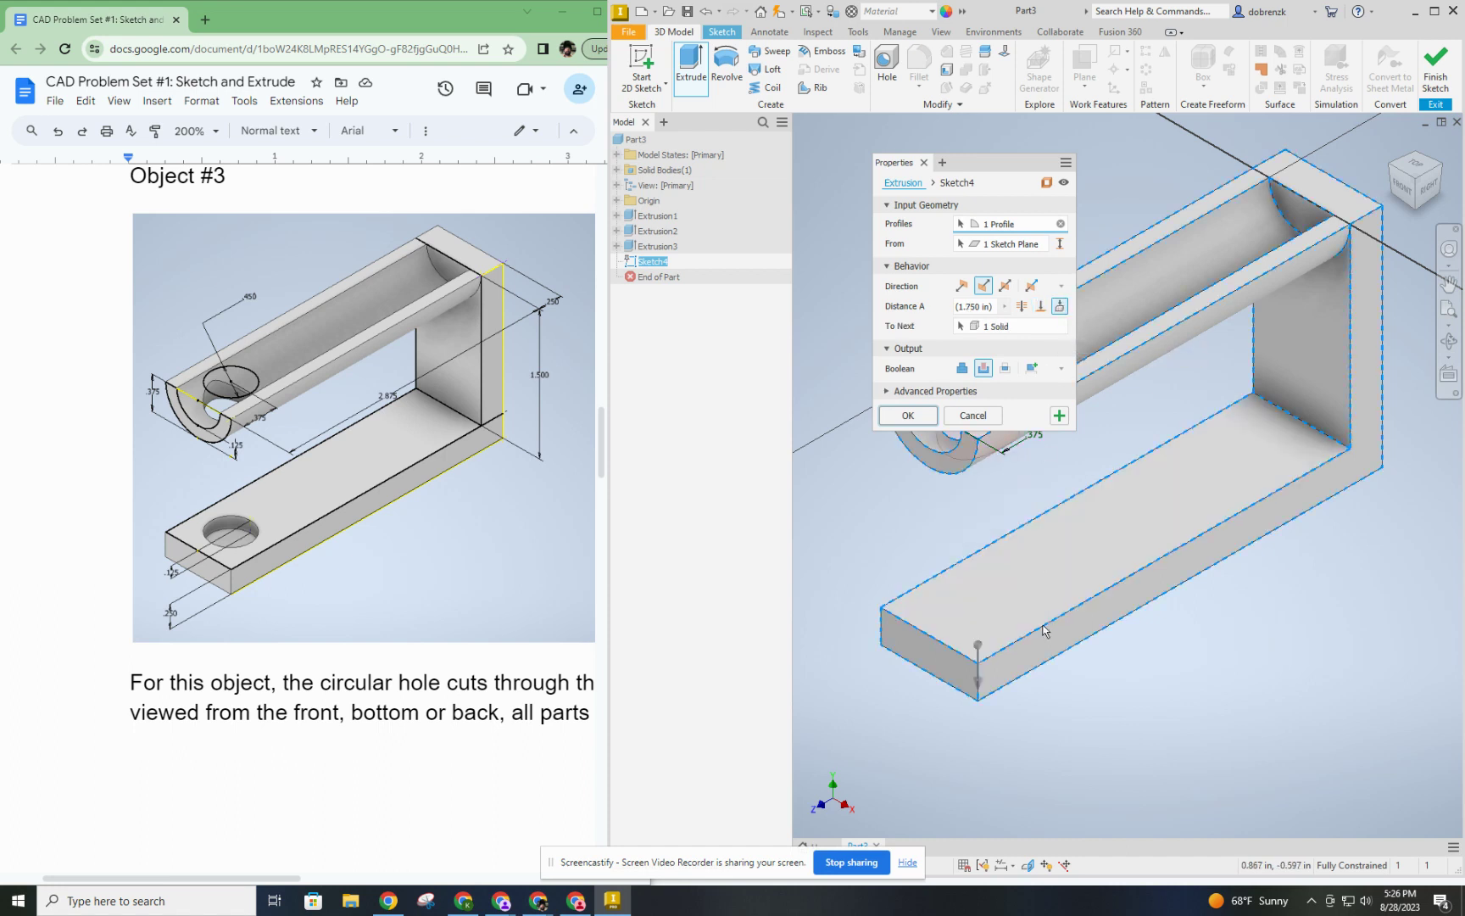
click(1043, 308)
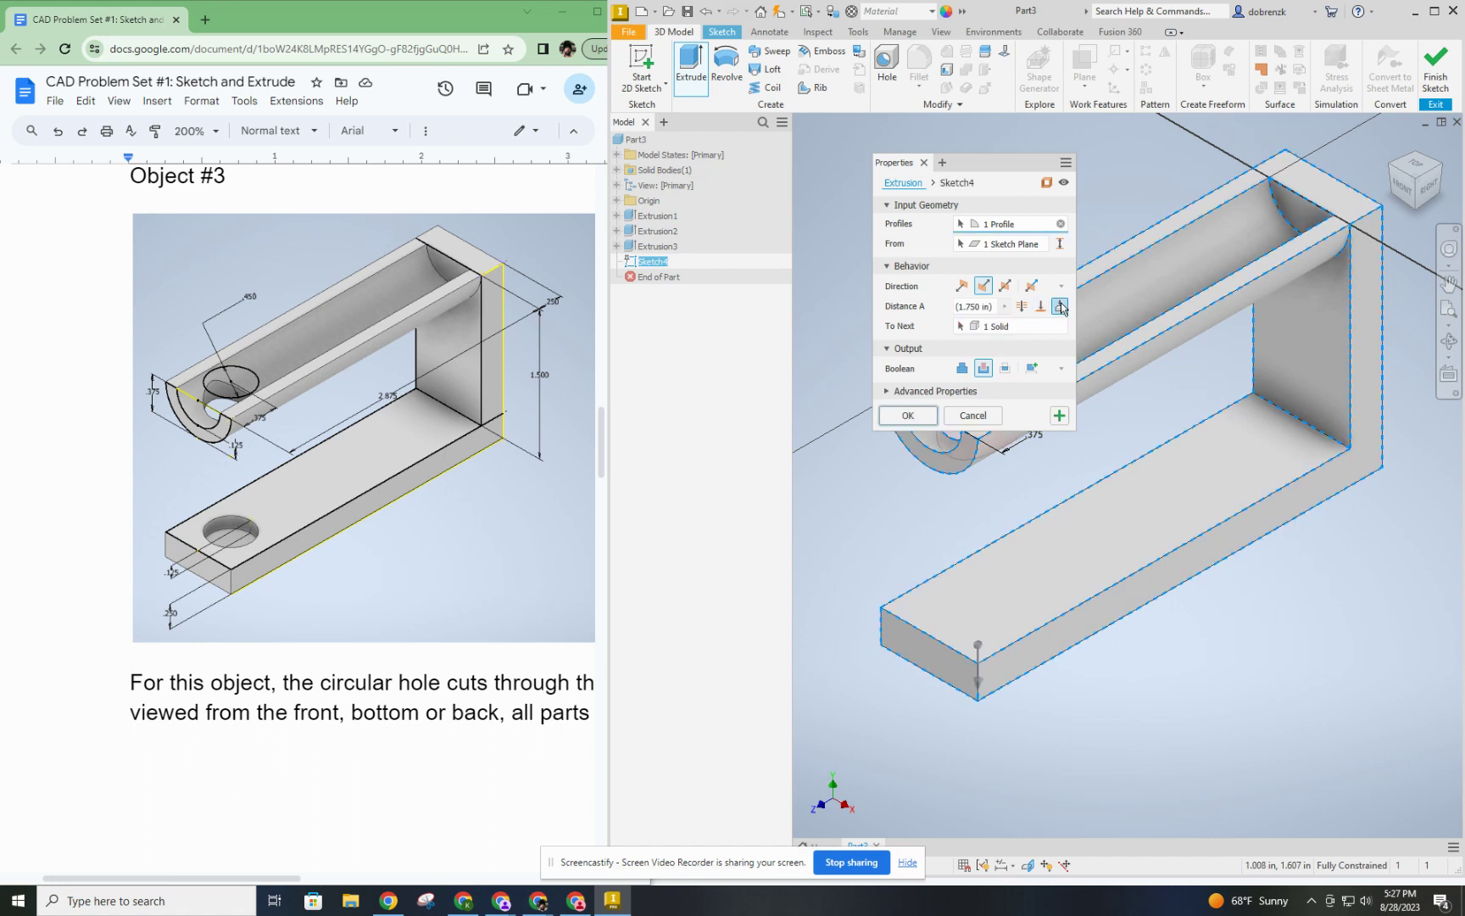
click(994, 307)
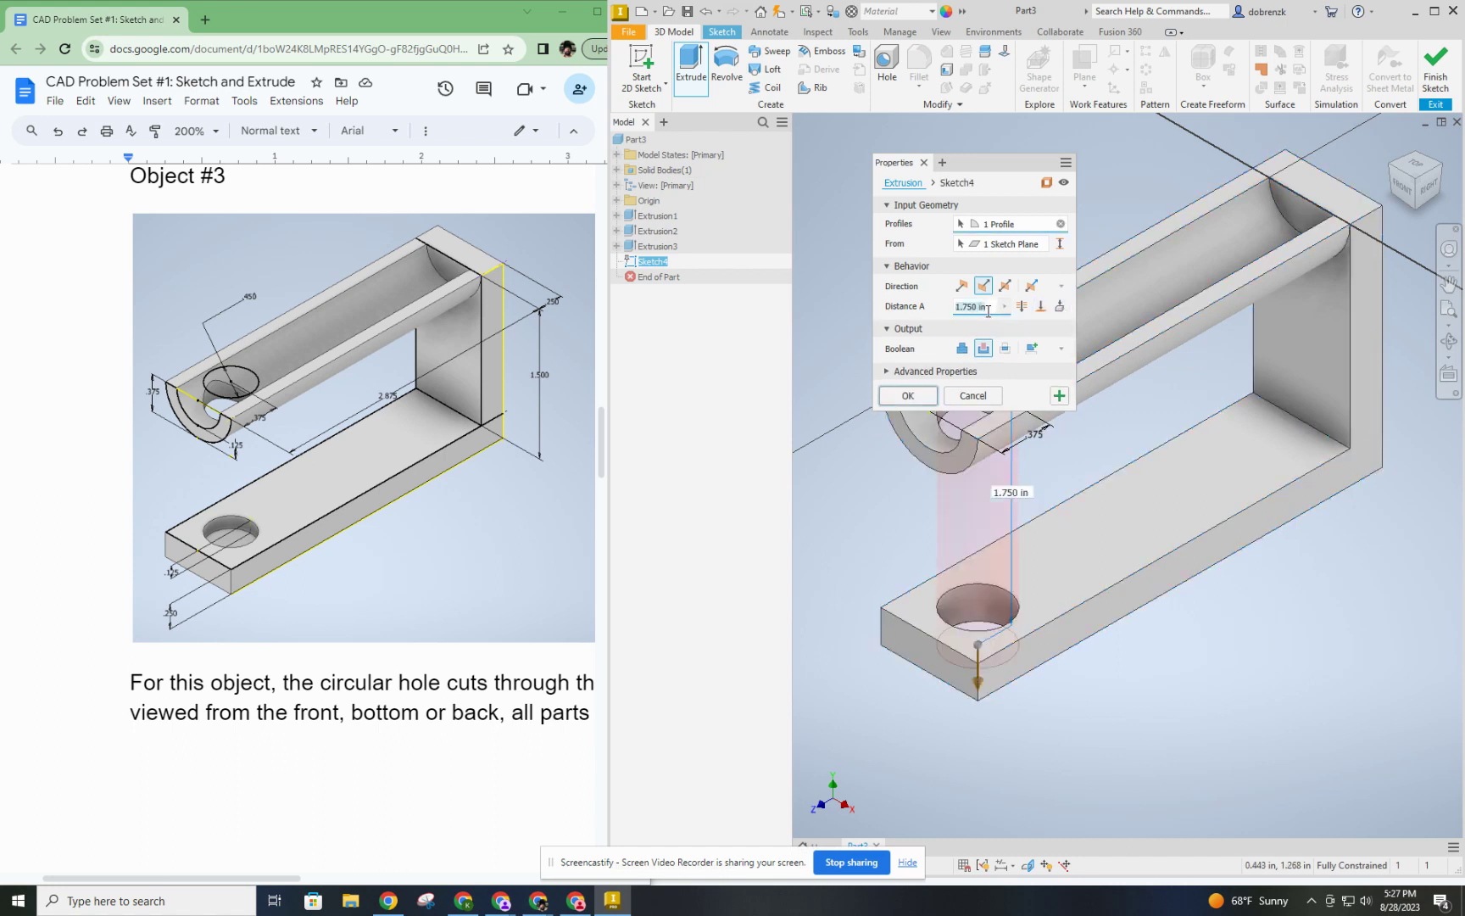
click(973, 396)
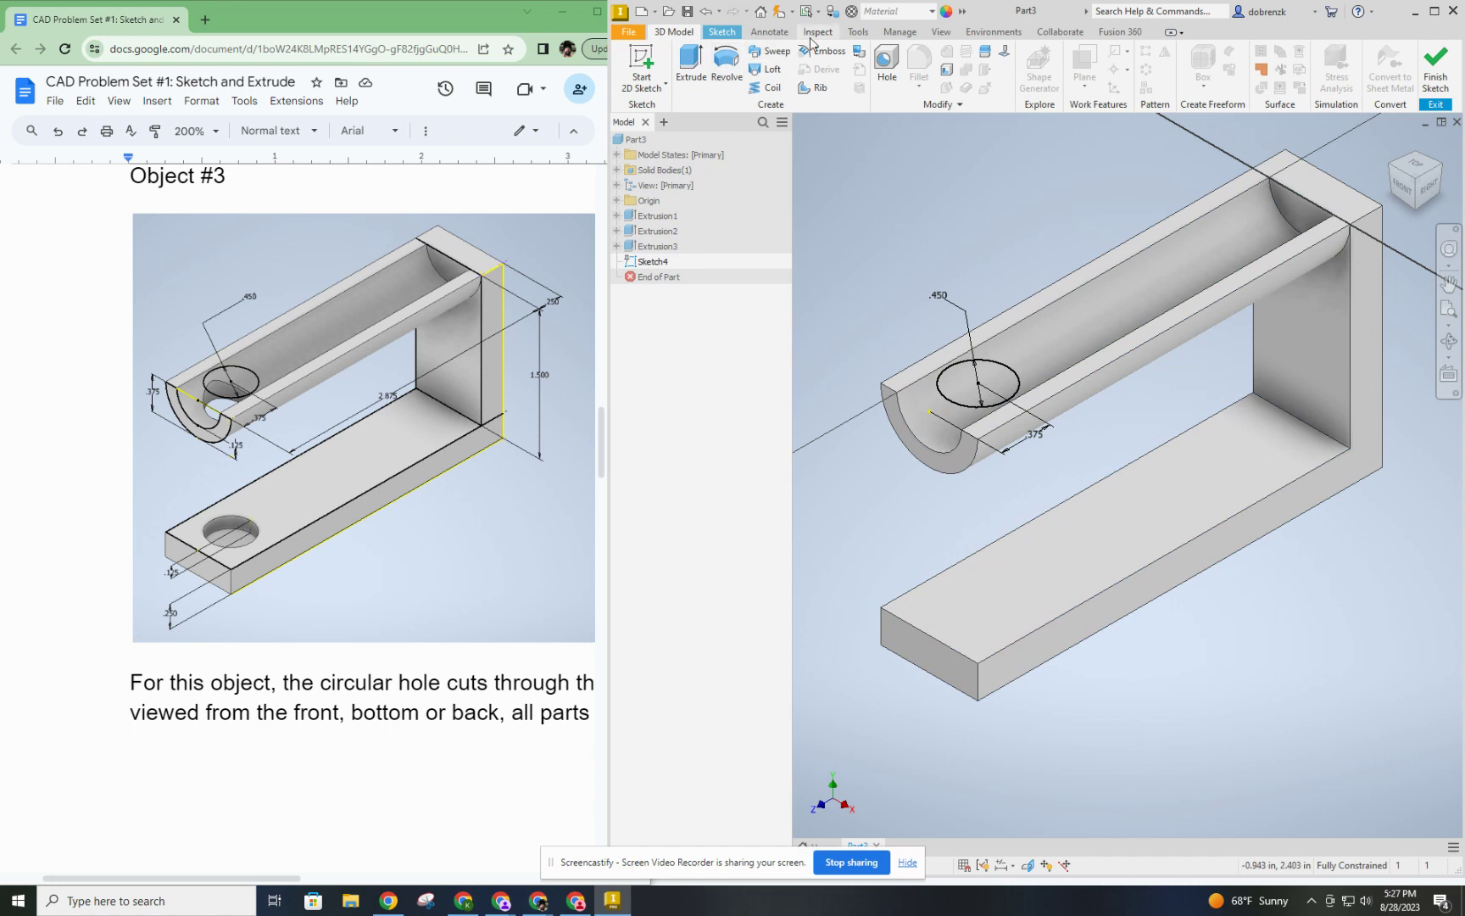
Measure the distance between the curved arm's top rim face and the base arm's upper face.
click(858, 32)
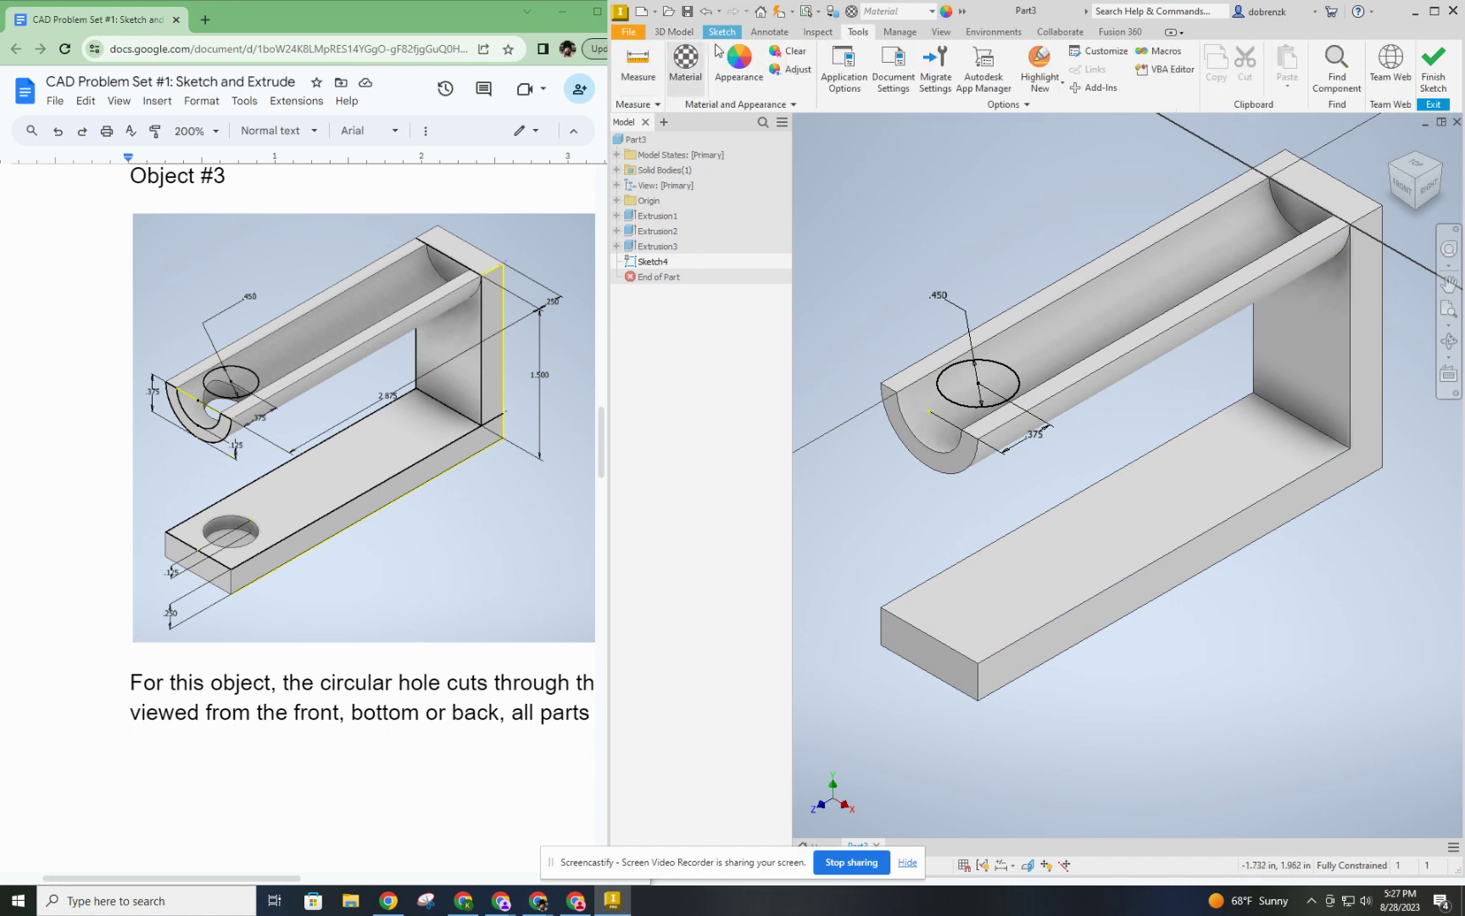
click(637, 65)
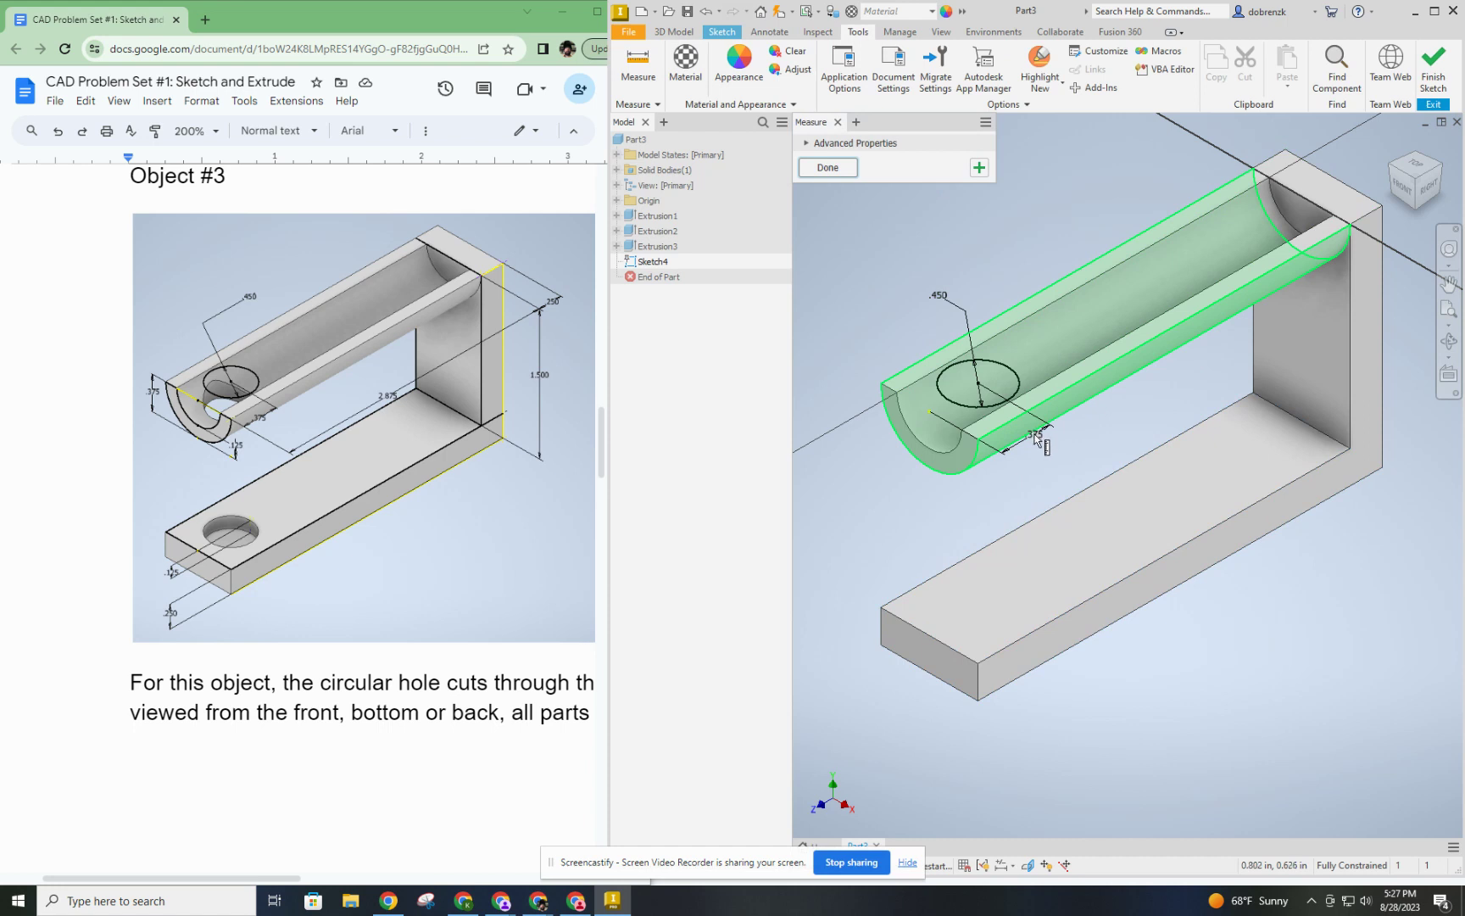
shift+middle_drag(1036, 438, 1066, 413)
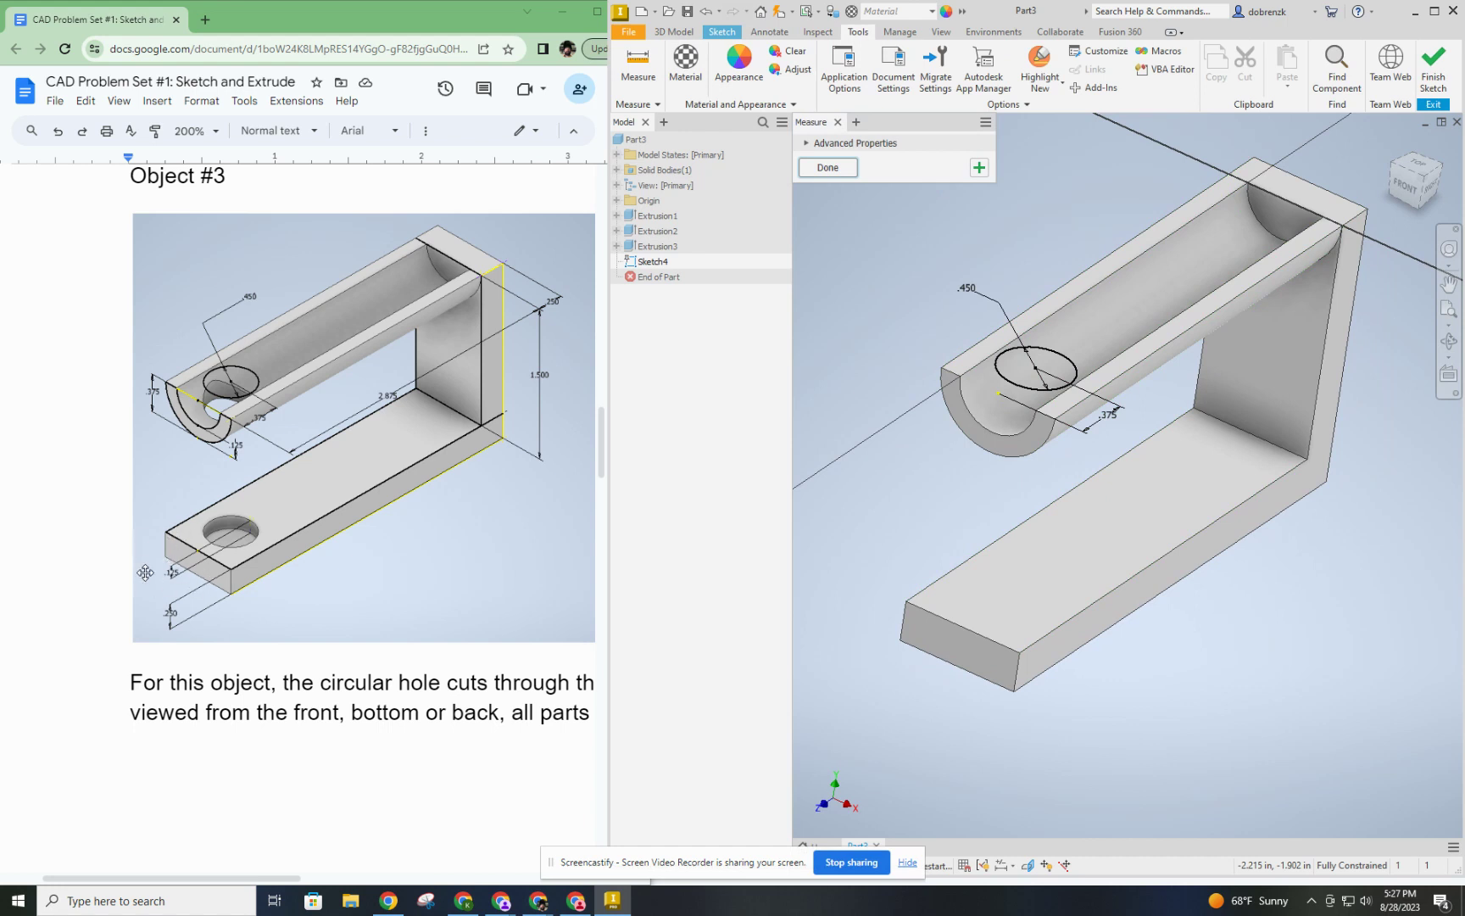
click(1128, 364)
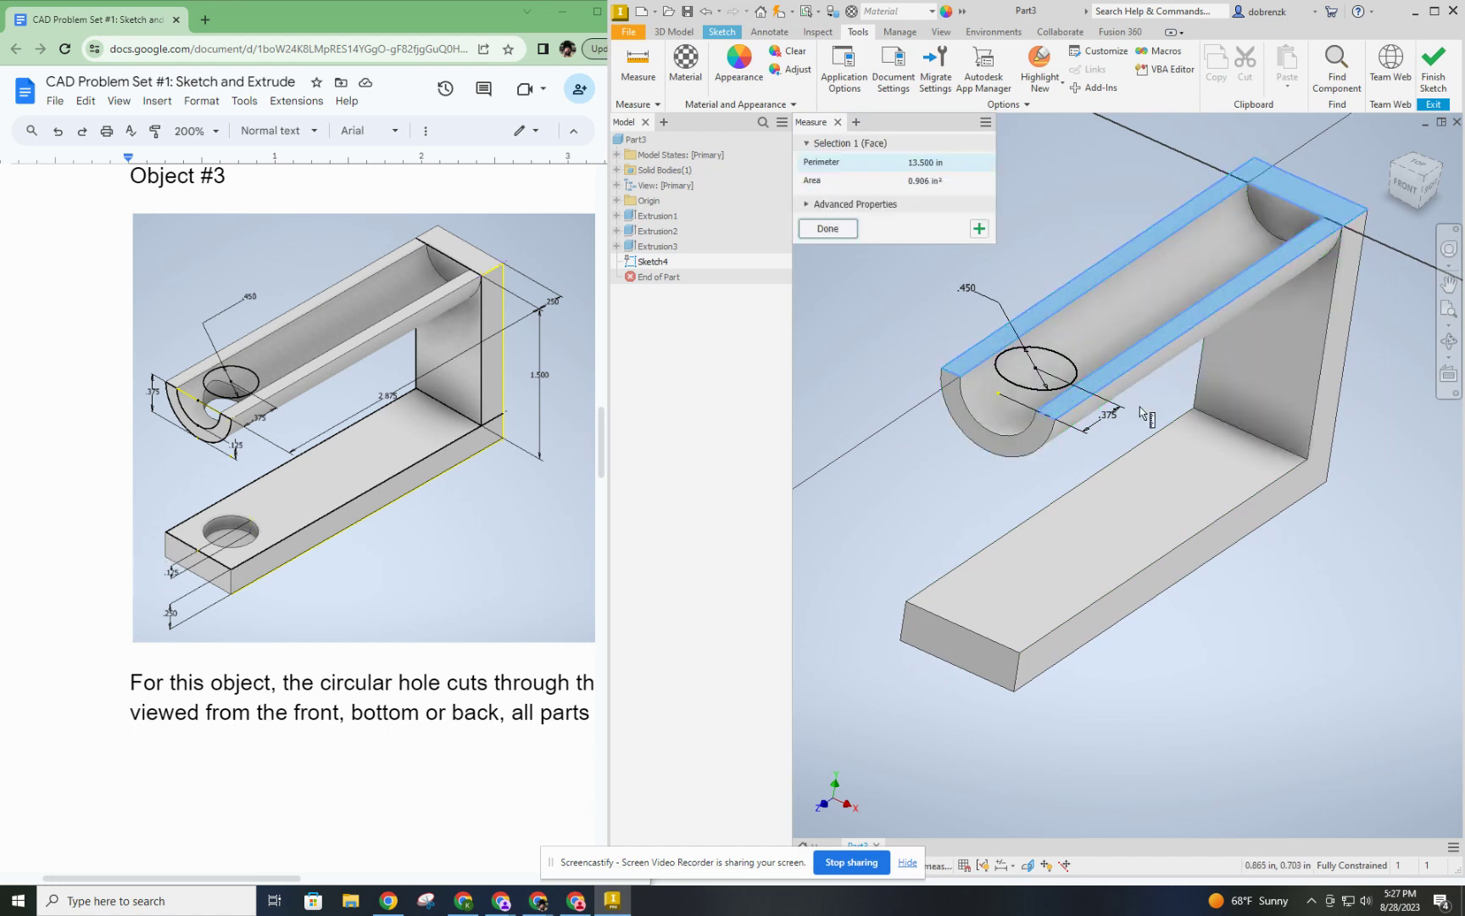
click(1082, 562)
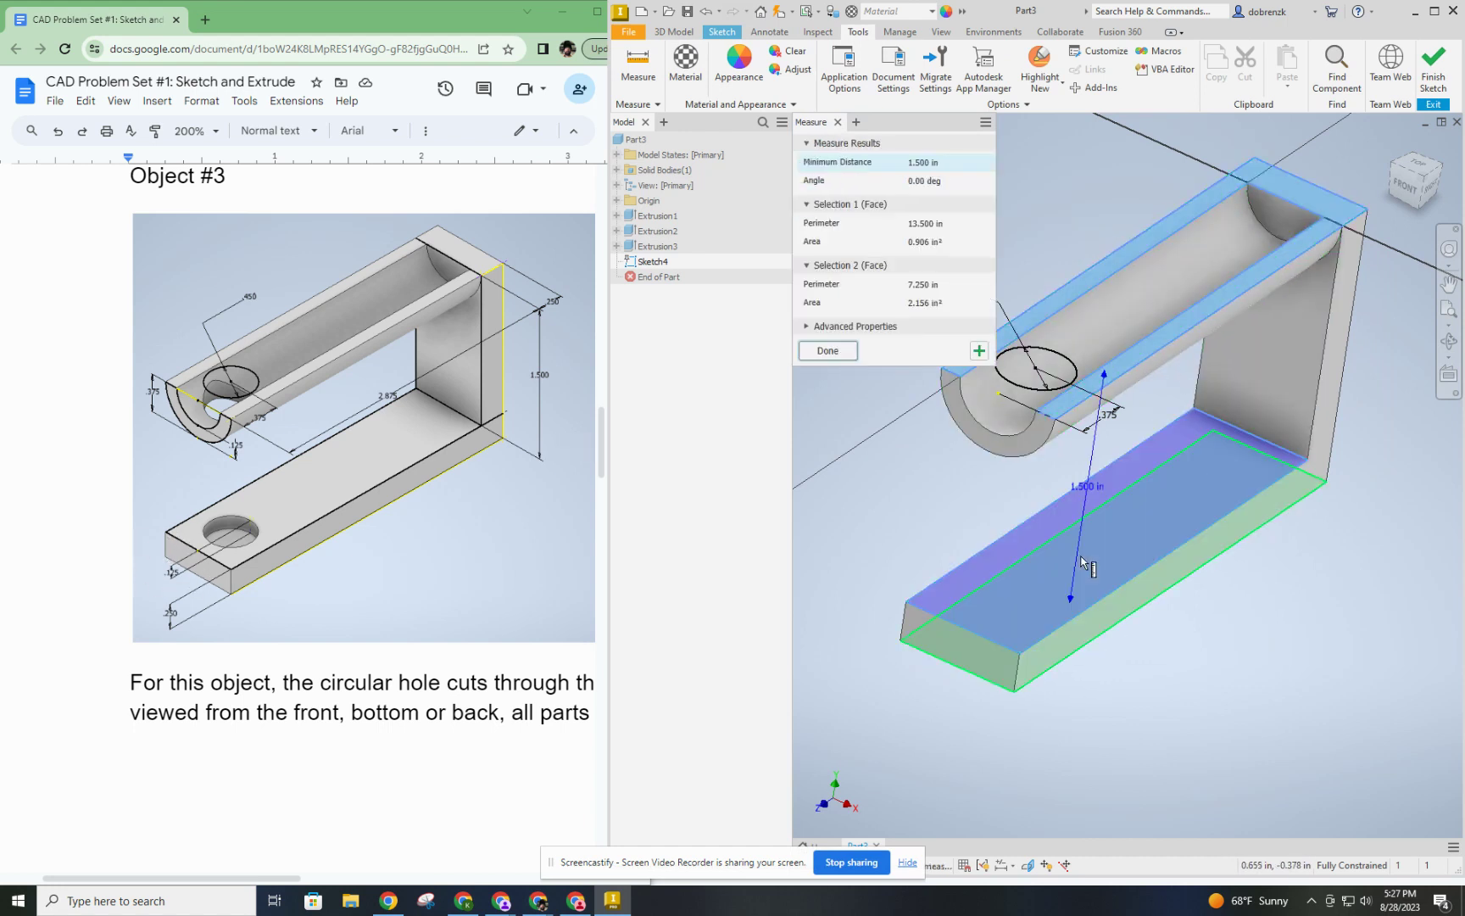
shift+middle_drag(1082, 561, 1067, 441)
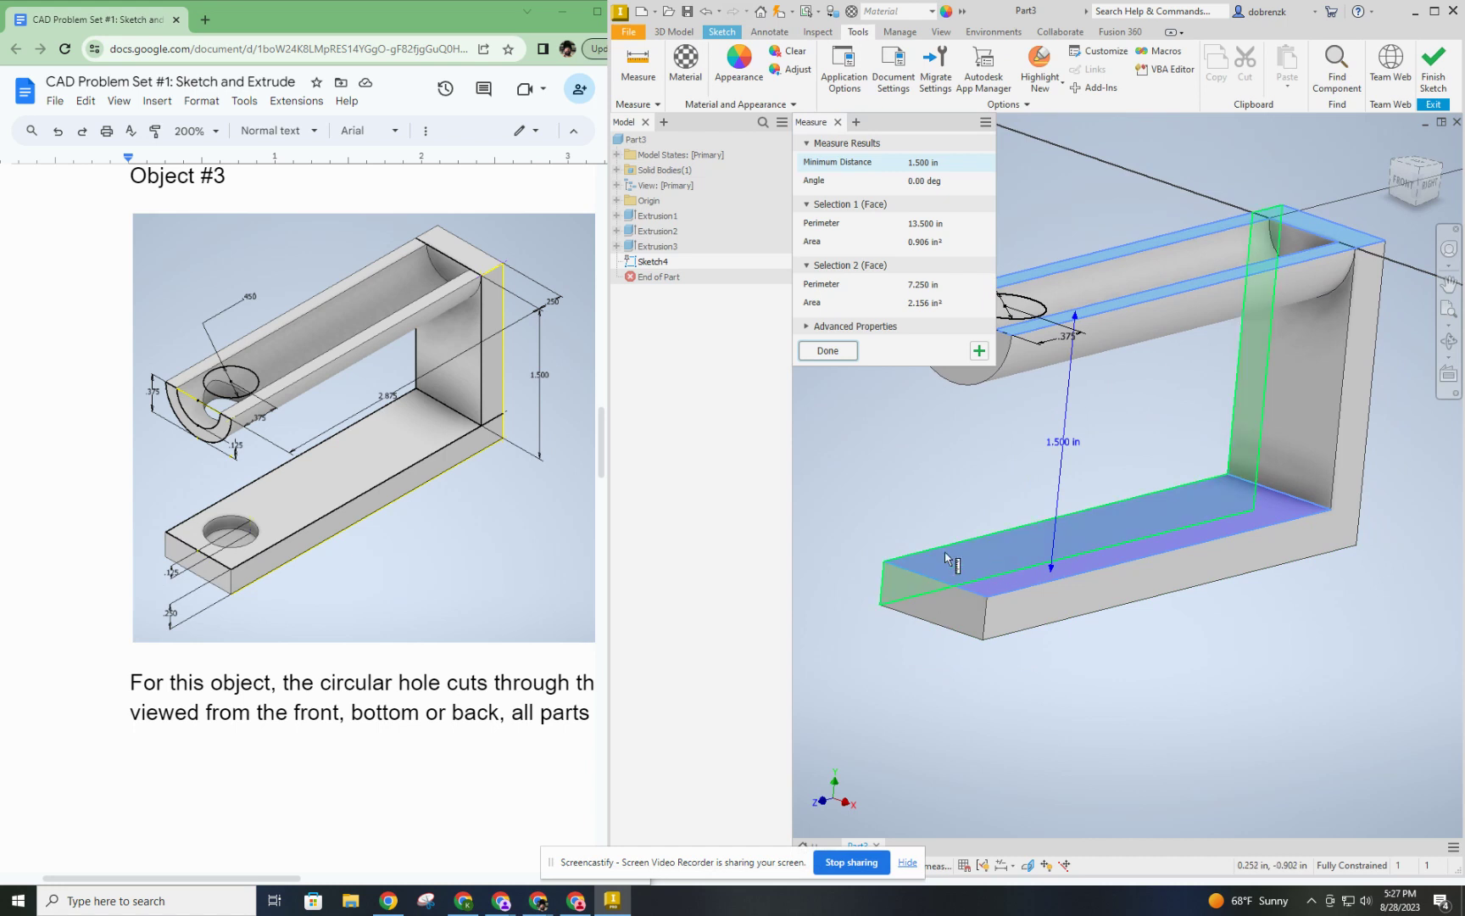
click(828, 350)
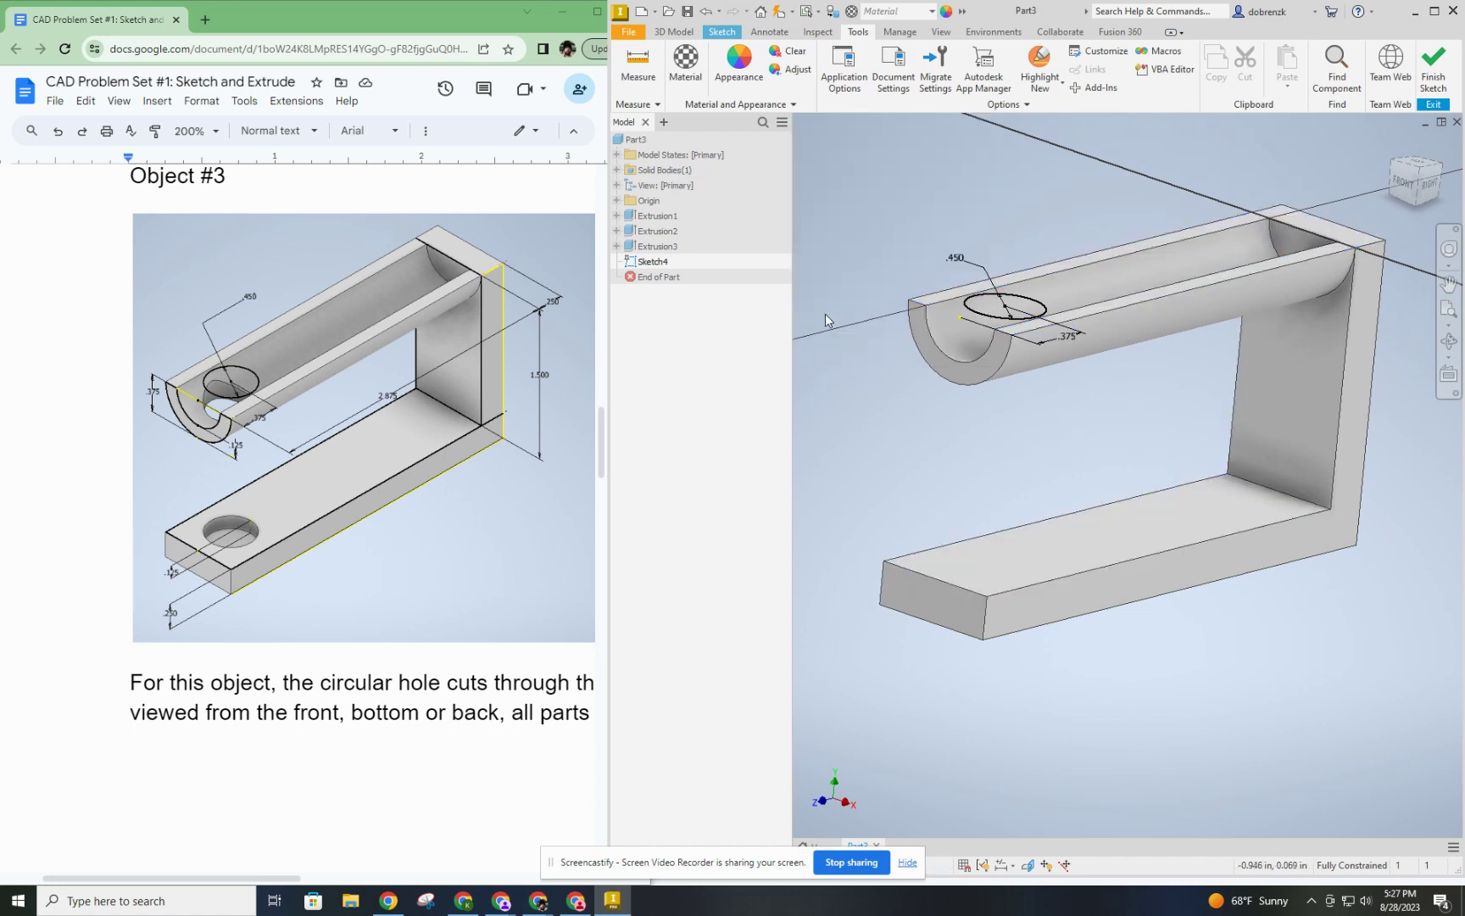
Extrude the circle downward as a cut with a distance of 1.5+.125 in, through the curved arm and into the base arm.
click(673, 32)
click(690, 68)
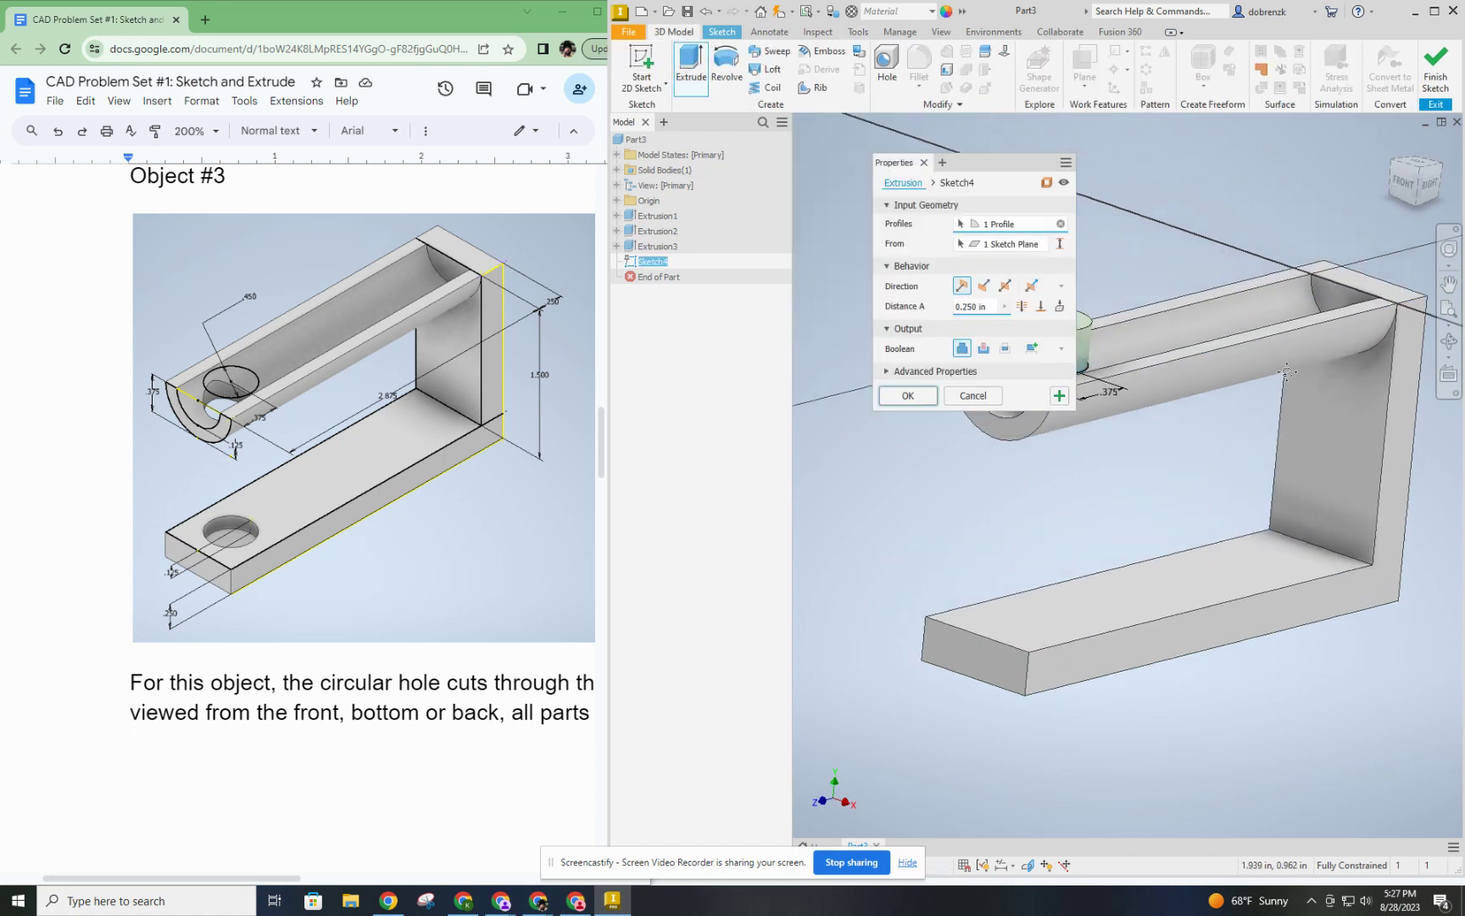
click(982, 285)
click(990, 309)
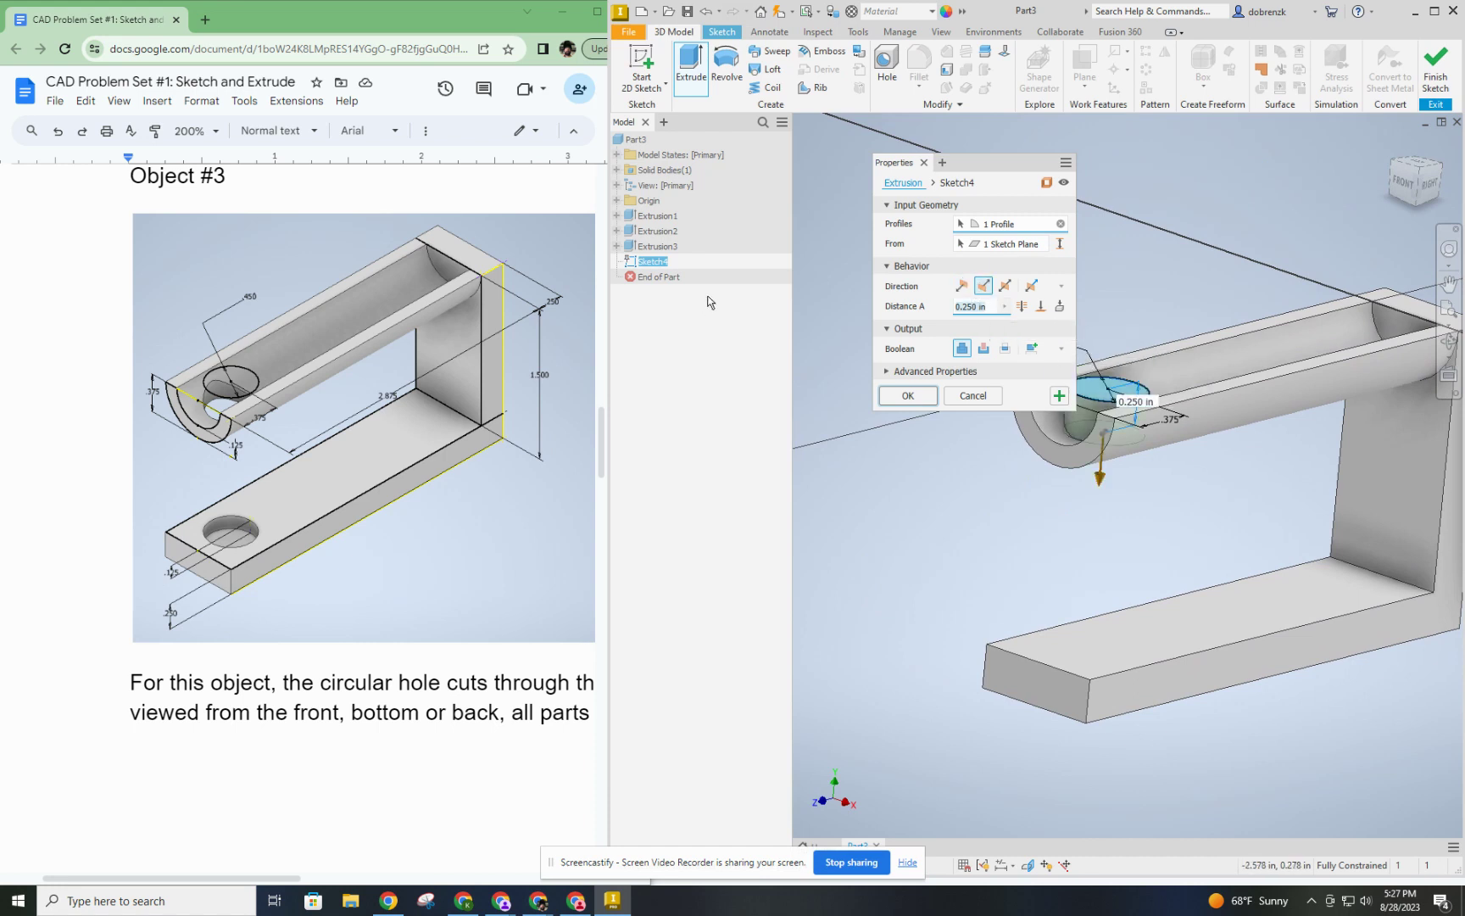
text(1.)
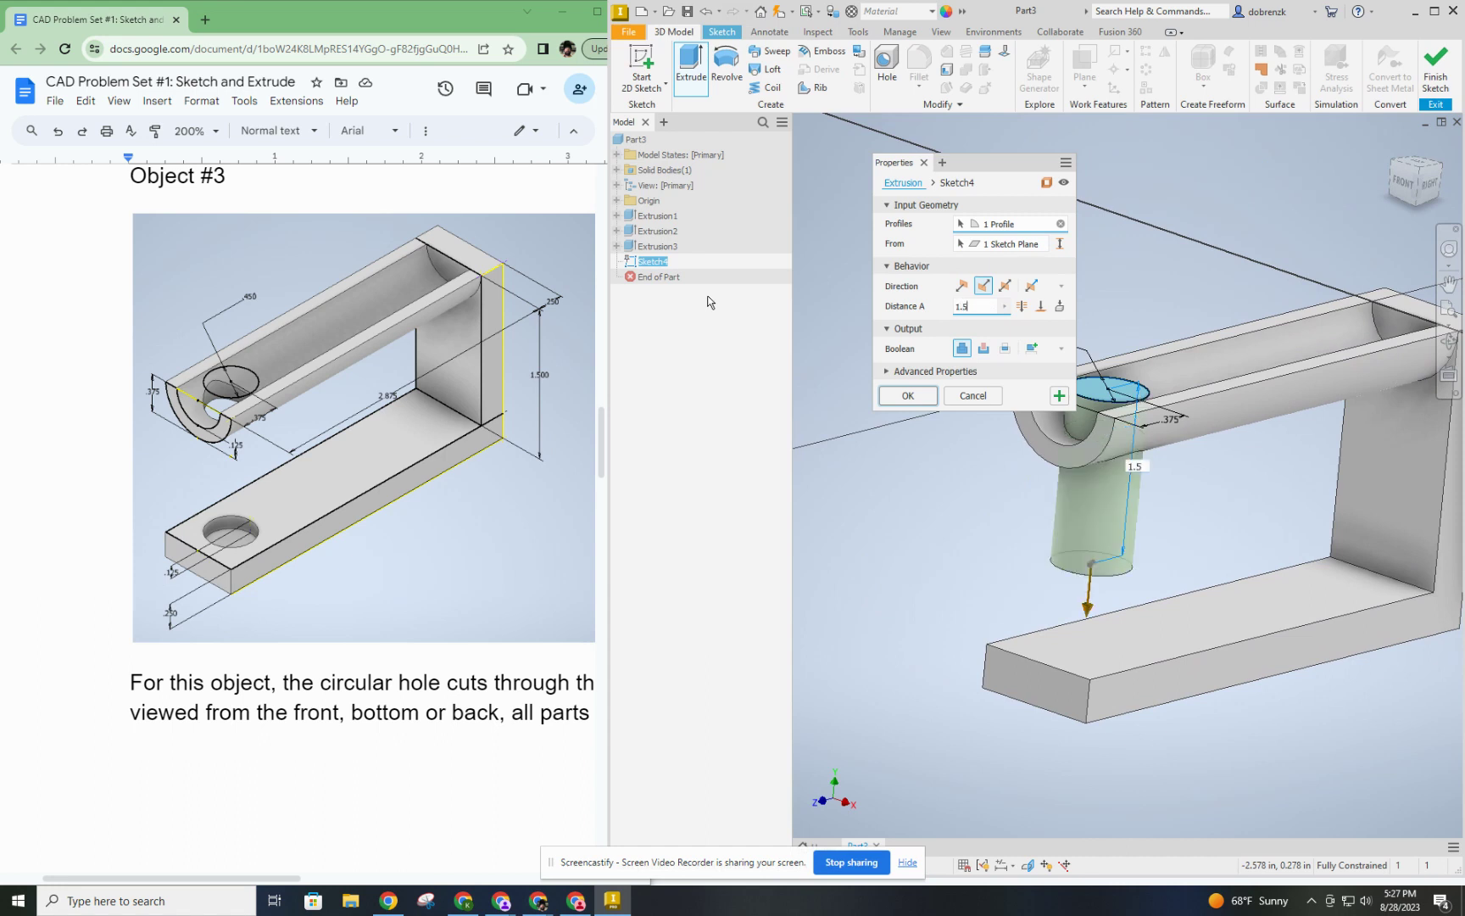
text(5+)
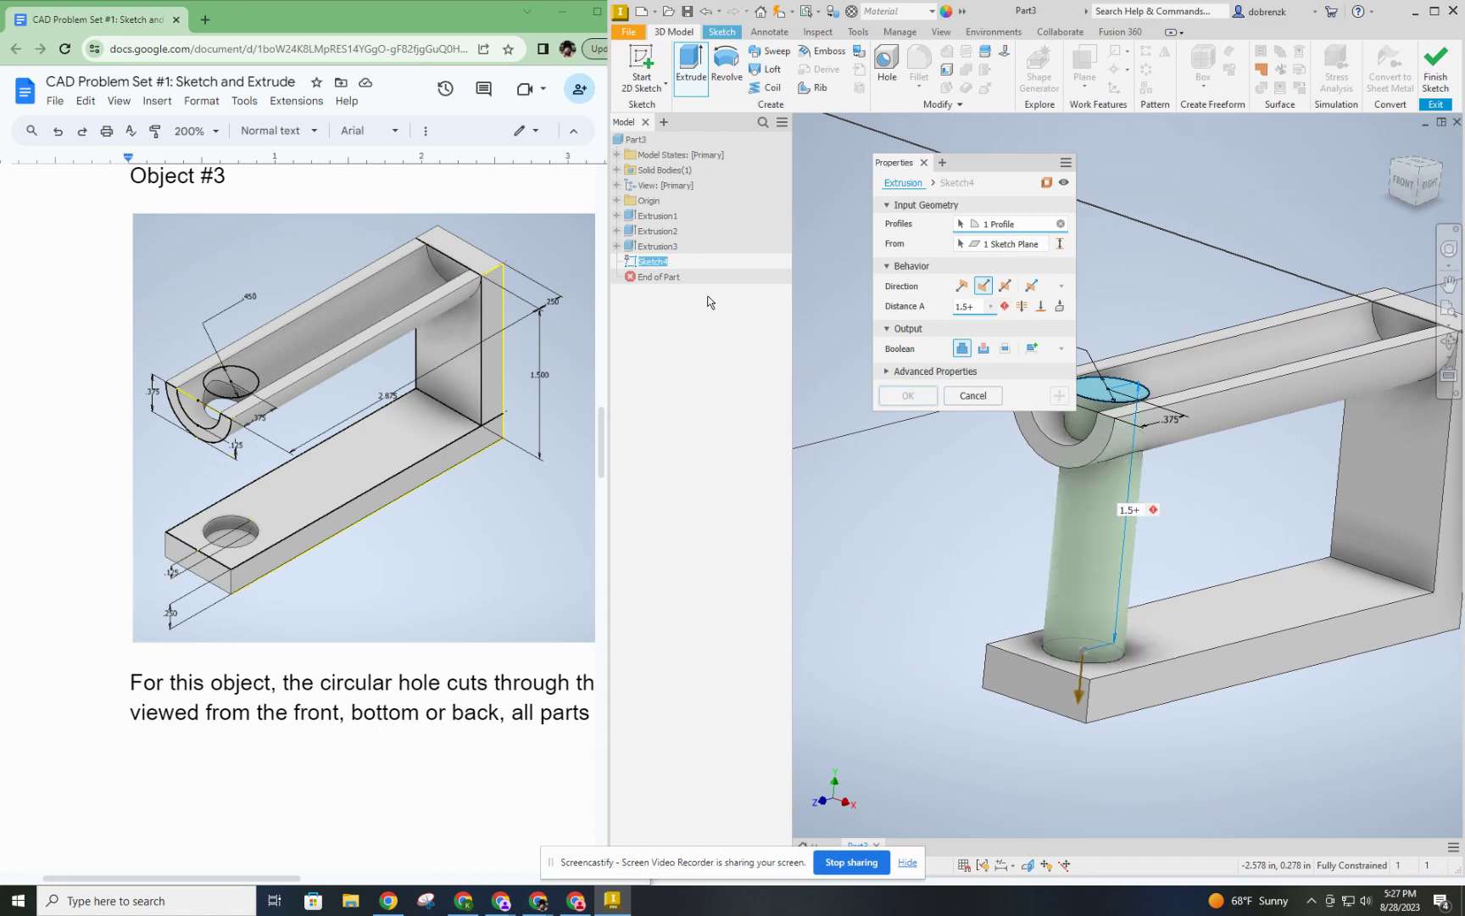
text(.125)
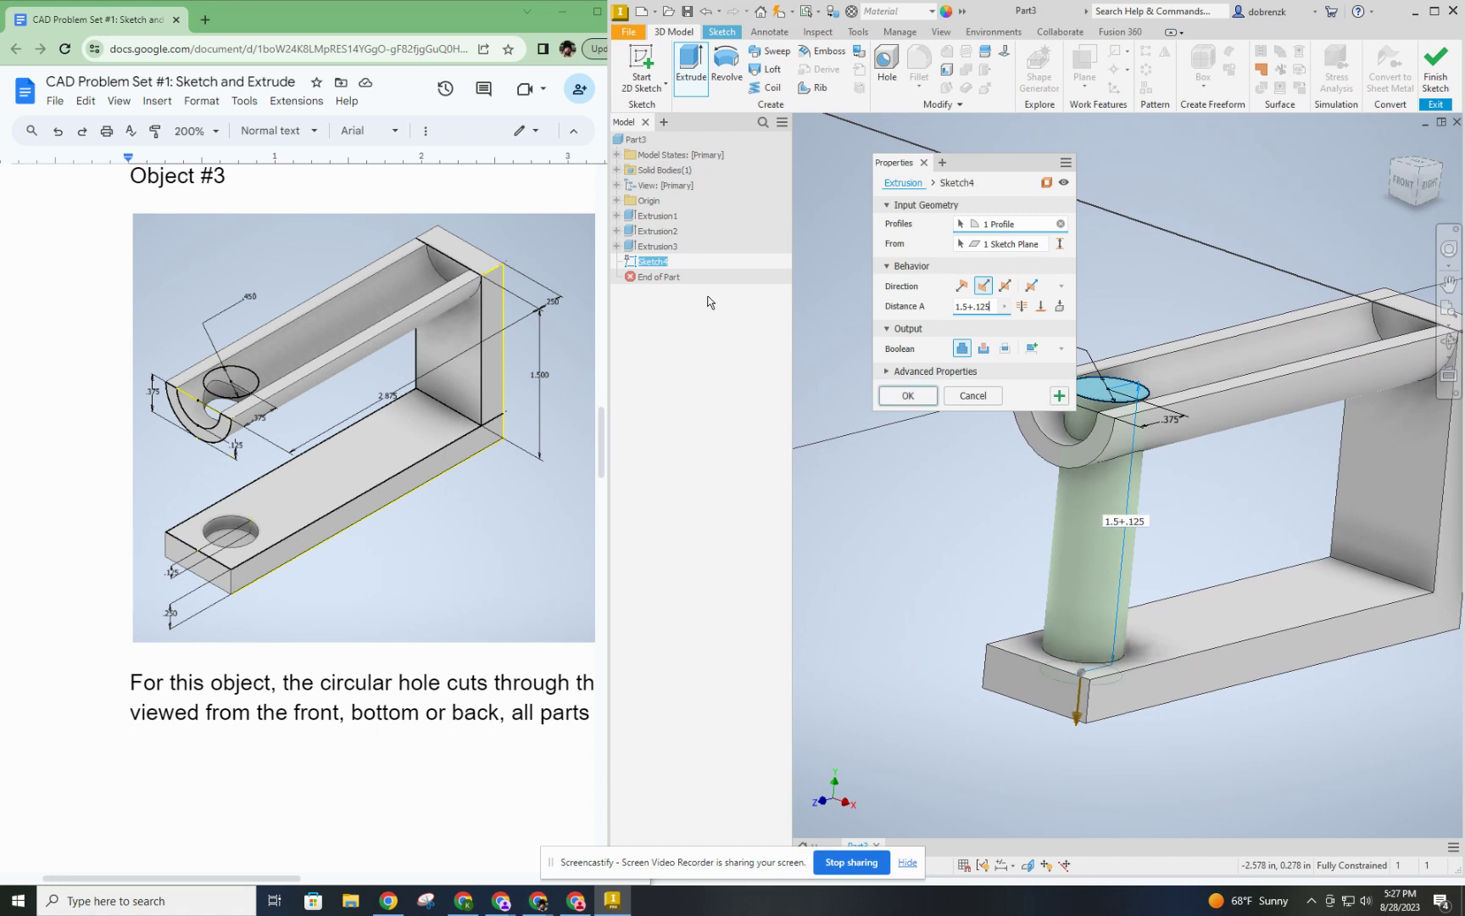
click(983, 348)
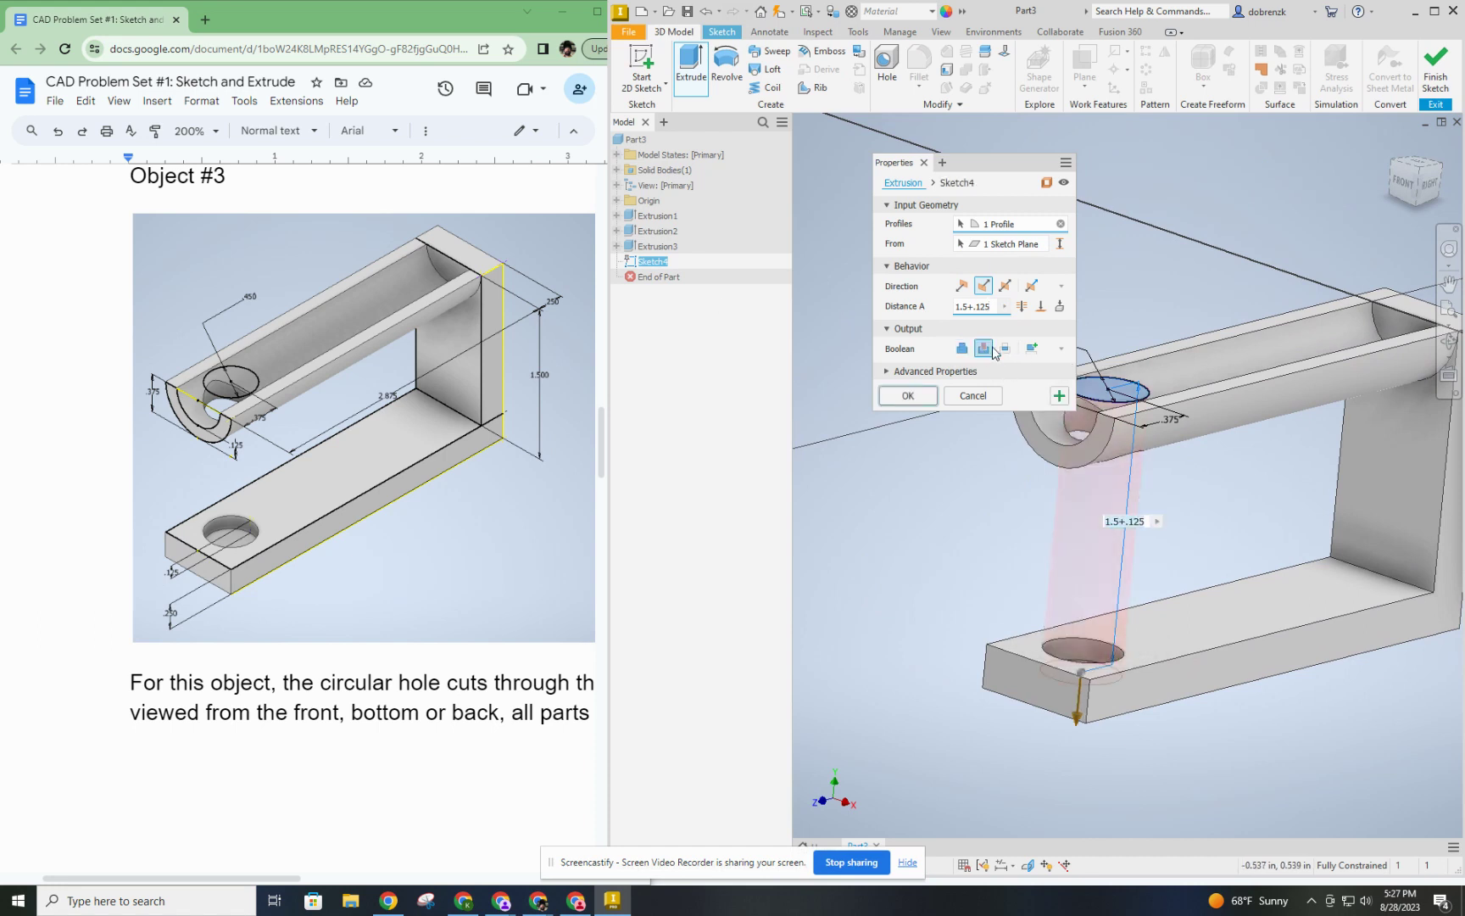
click(928, 398)
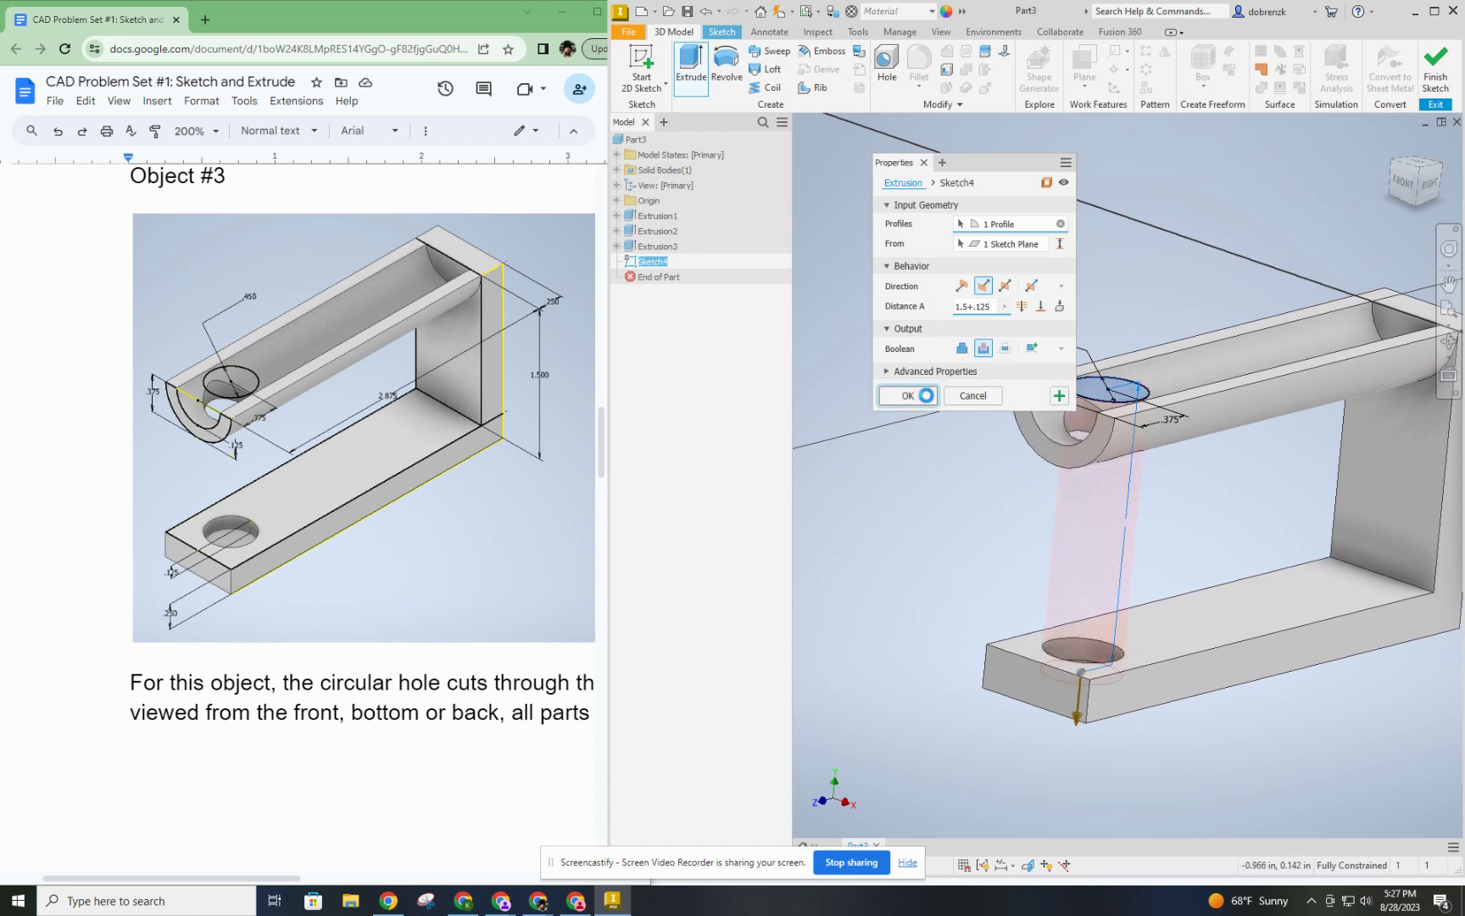
Examine the circular cut in both arms from several sides and return to the isometric view.
shift+middle_drag(1266, 525, 1229, 509)
click(1412, 198)
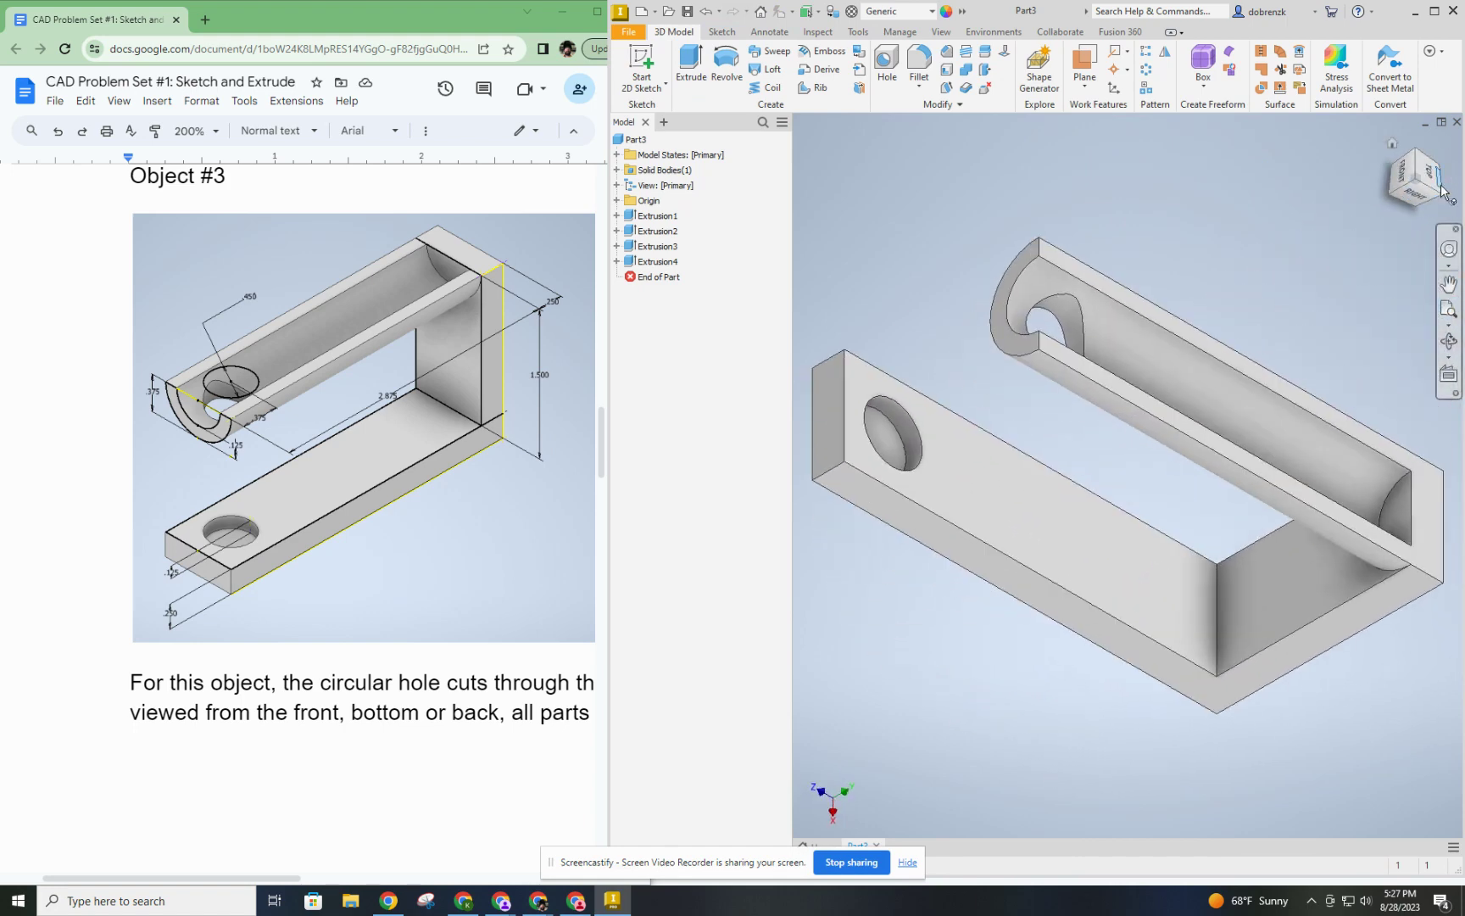
mouse_move(1382, 295)
shift+middle_down()
mouse_move(1129, 310)
mouse_move(1121, 265)
mouse_move(1148, 278)
mouse_move(1148, 307)
mouse_move(1161, 274)
mouse_move(1191, 258)
shift+middle_up()
click(1422, 177)
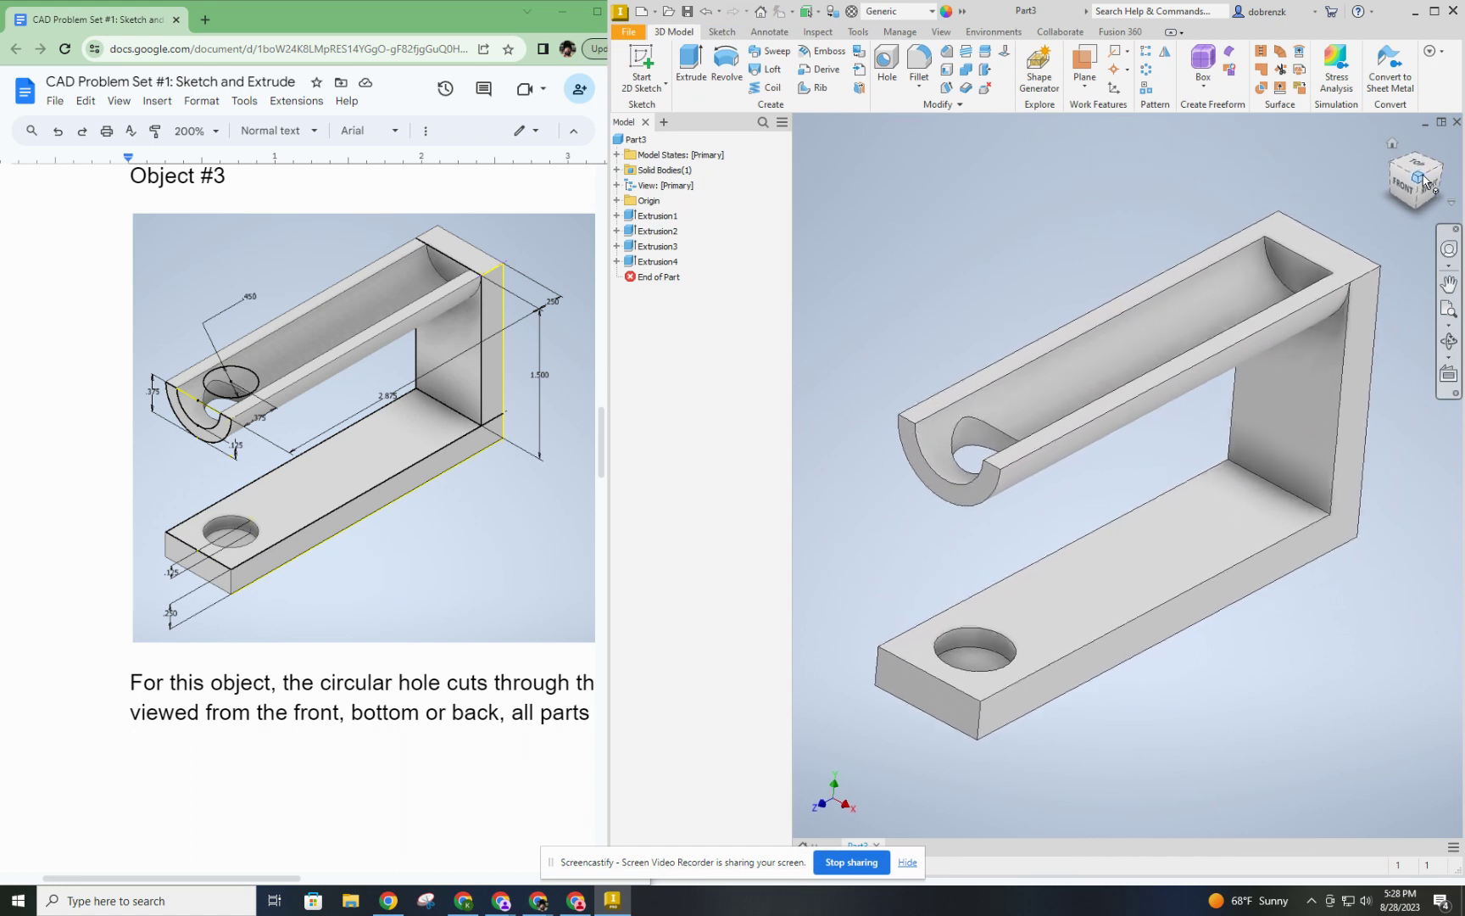
click(1451, 203)
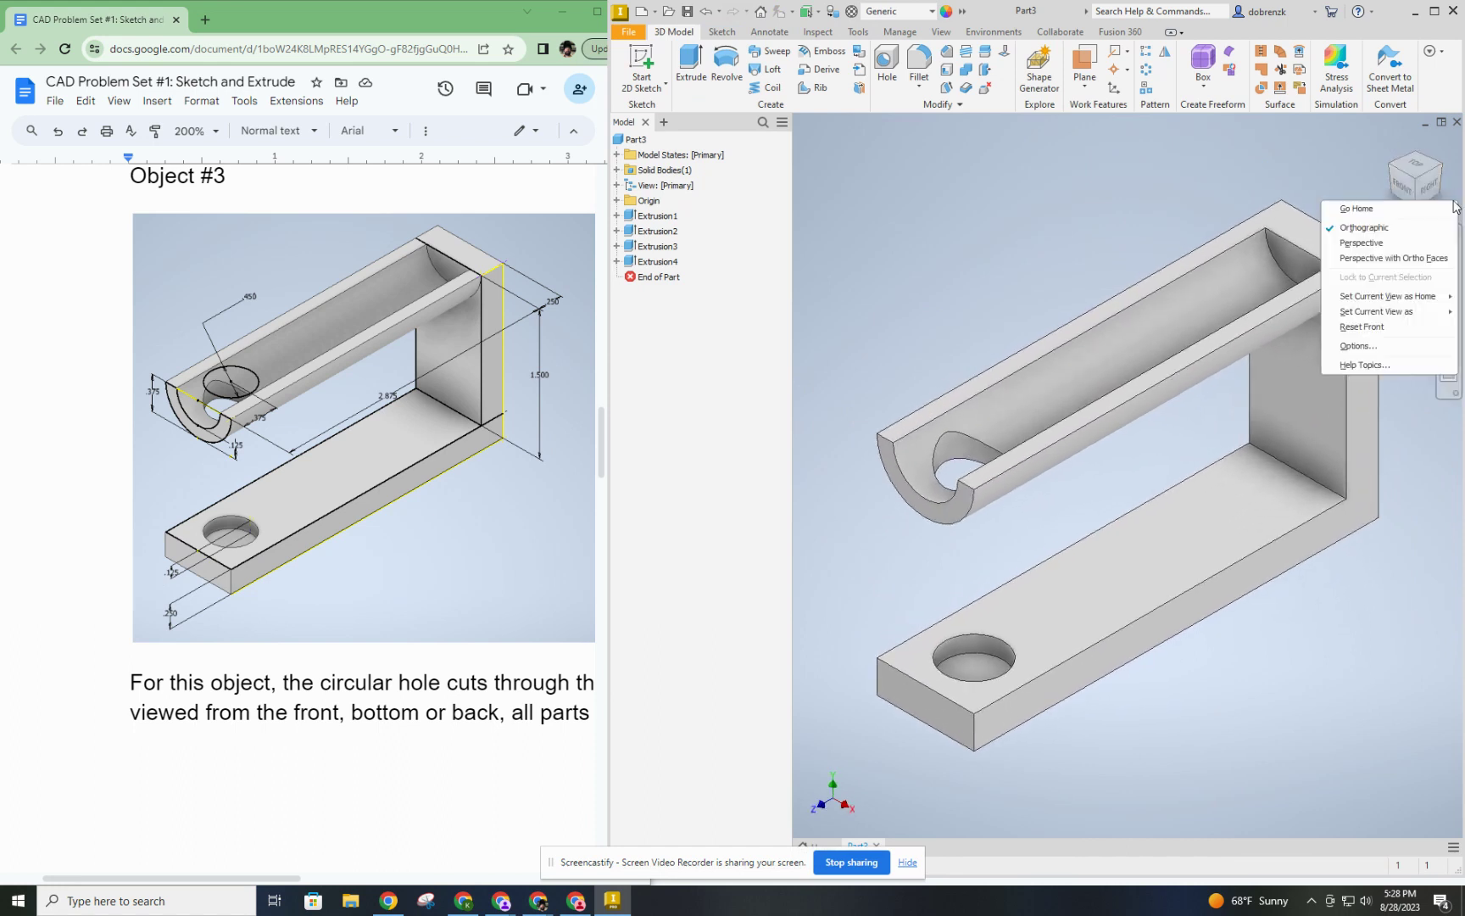
mouse_move(1413, 299)
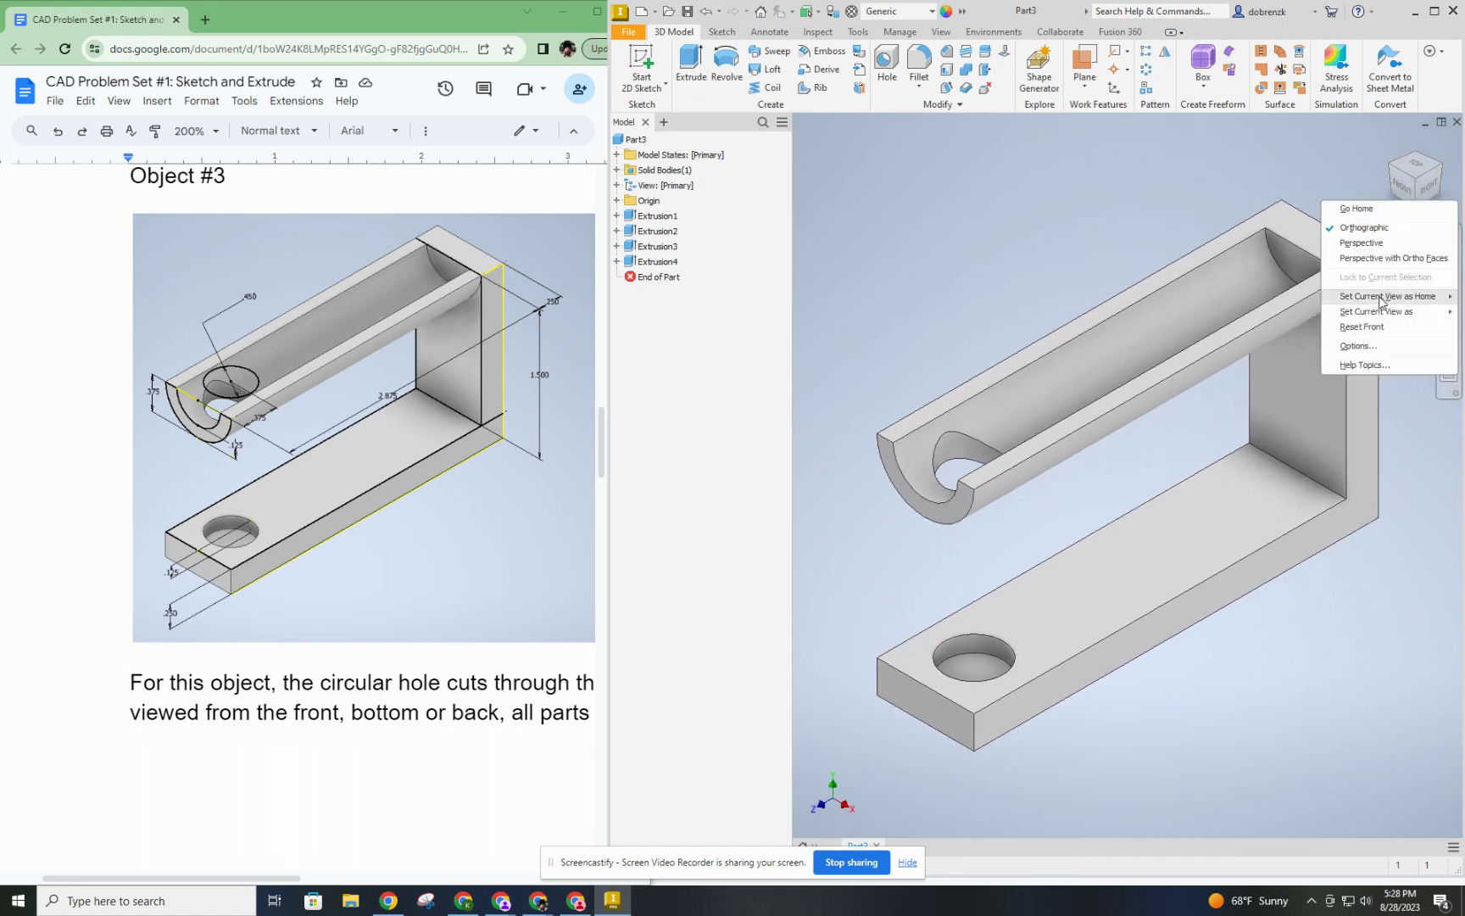
click(1279, 311)
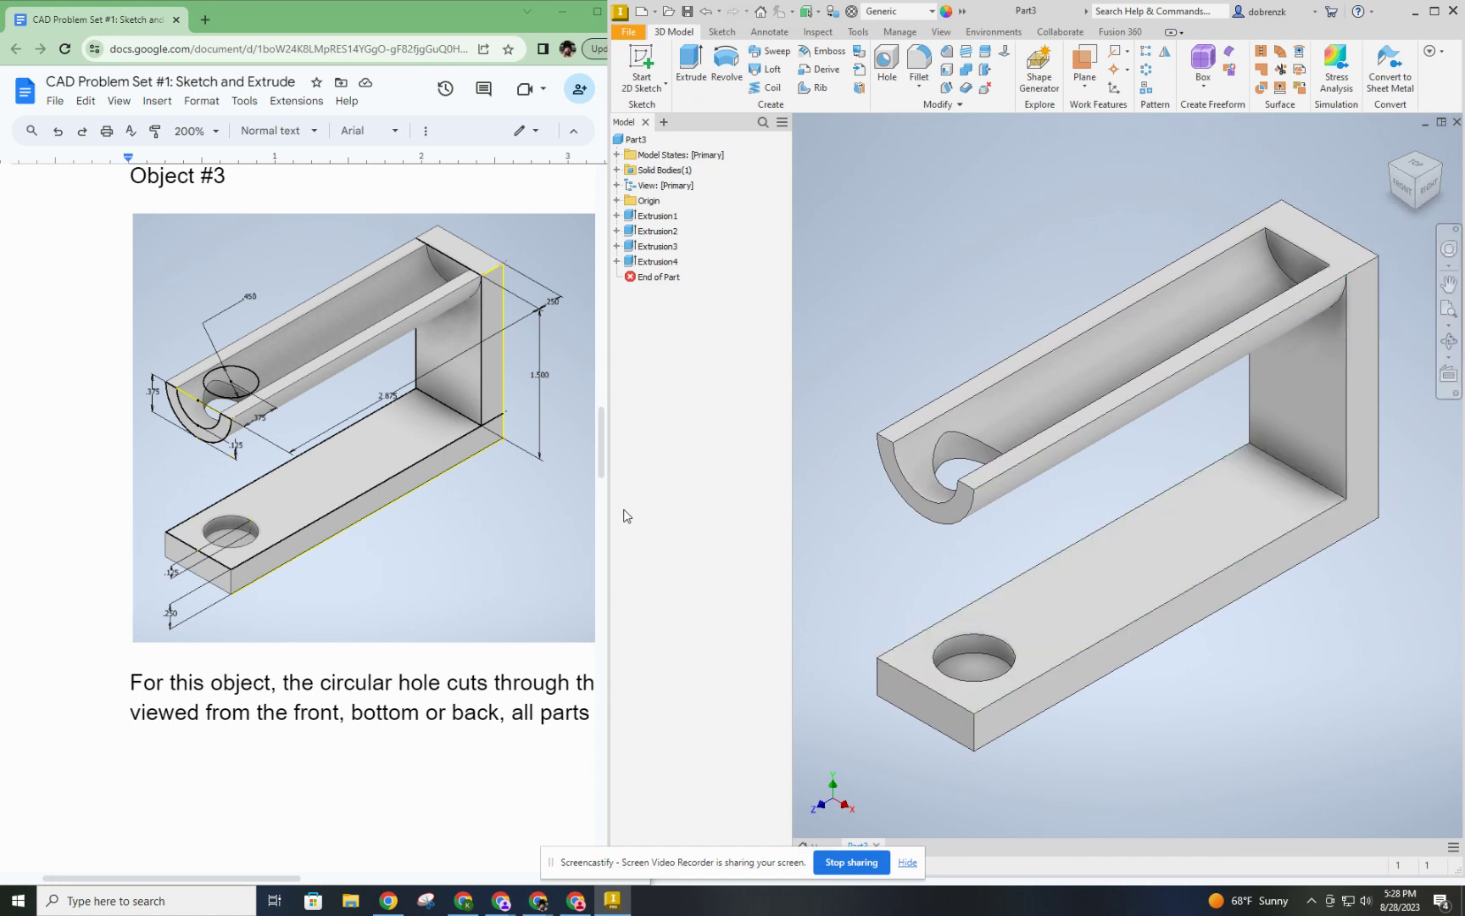